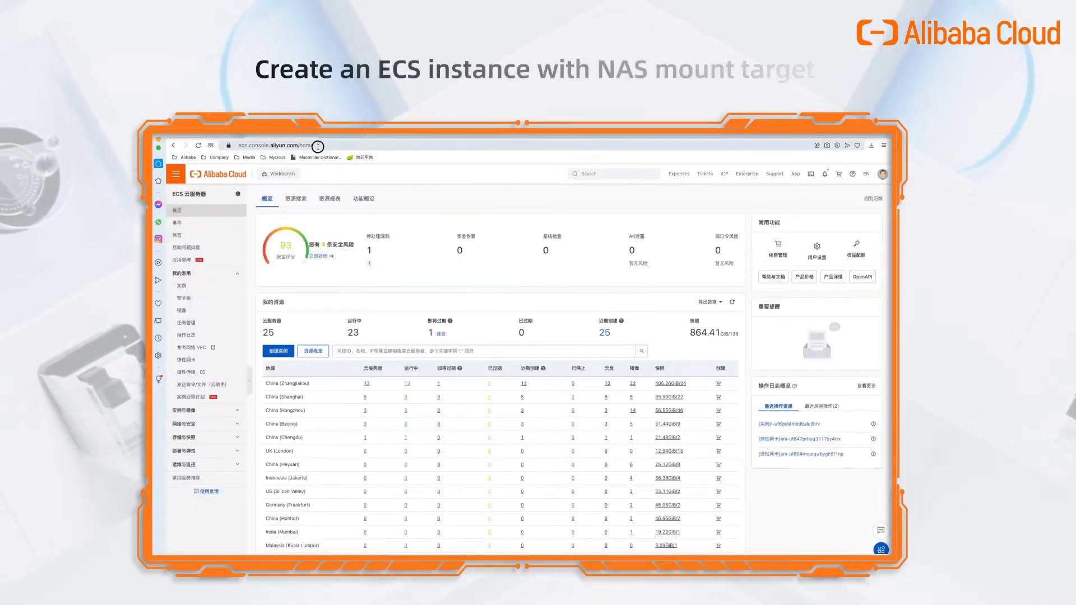
Open the ECS instance list for the China (Shanghai) region.
left_click(251, 147)
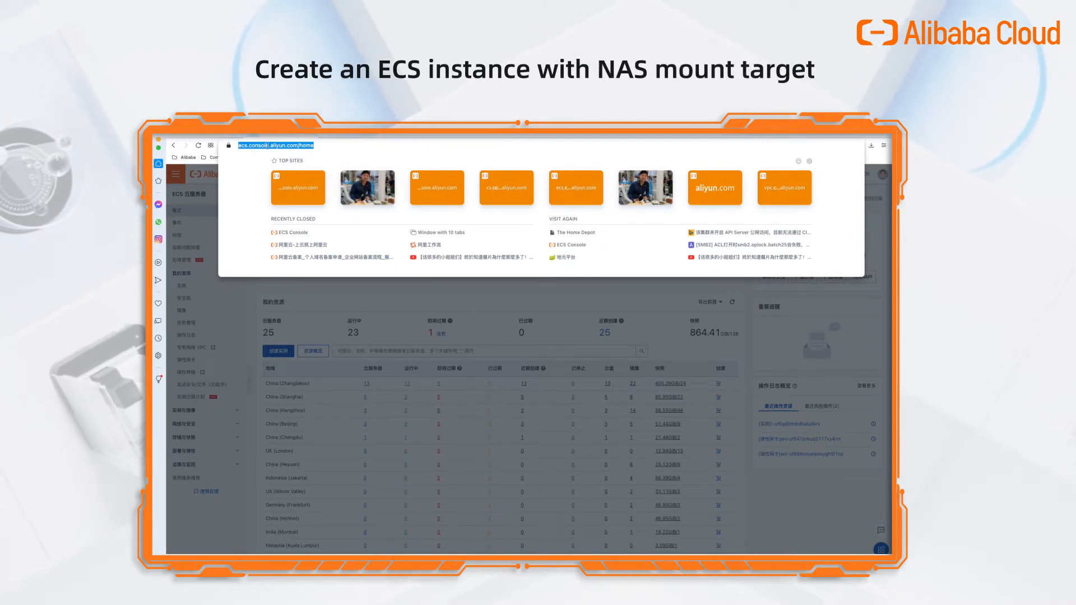
left_click(335, 303)
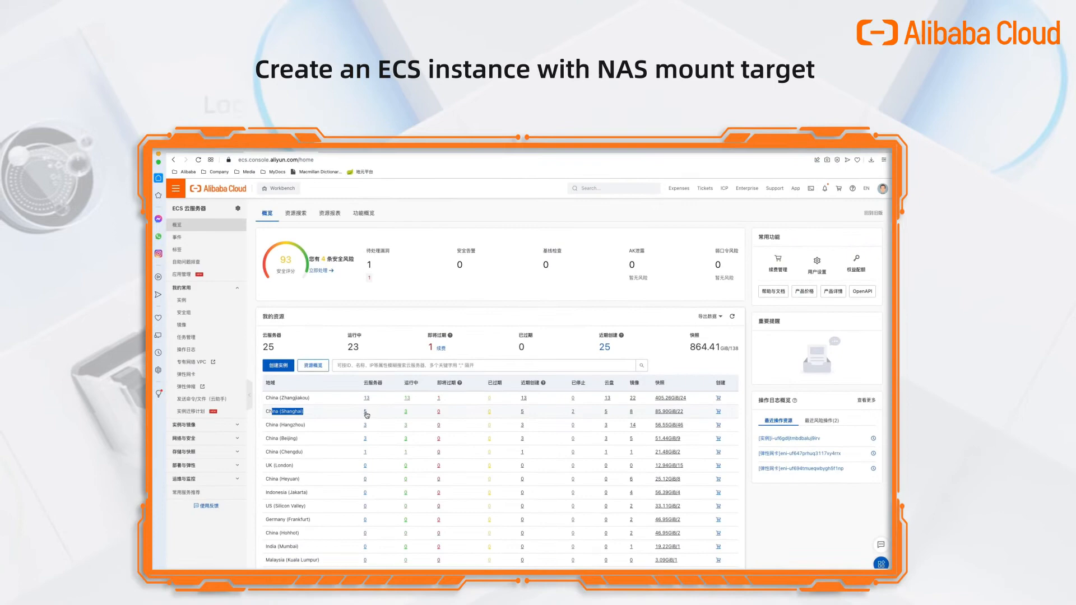
left_click(365, 397)
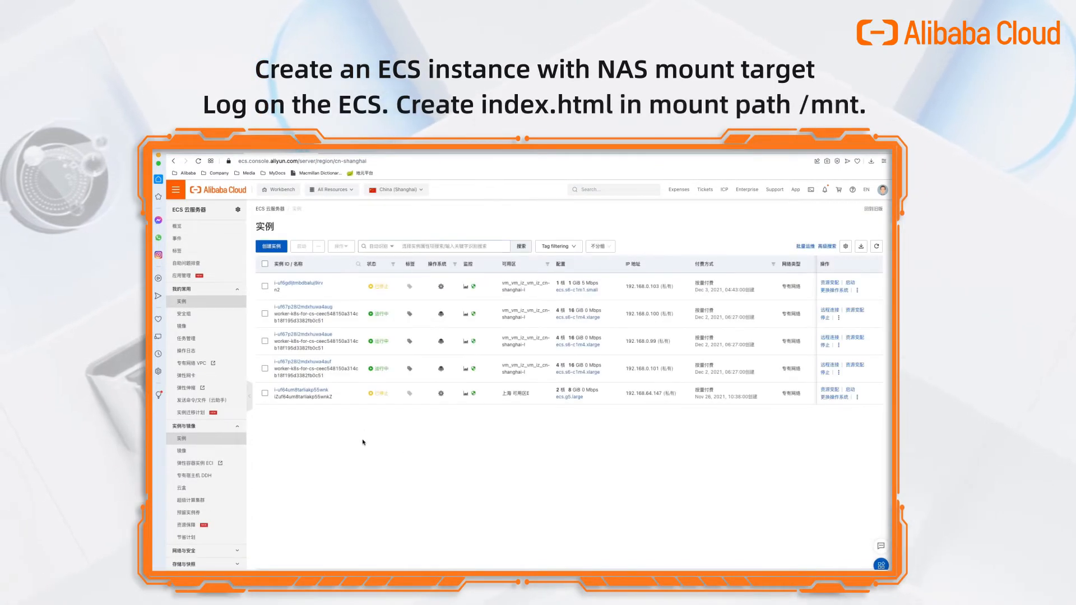
Start a pay-as-you-go instance with shared type ecs.s6-c1m1.small and CentOS 8.4 64-bit.
left_click(268, 247)
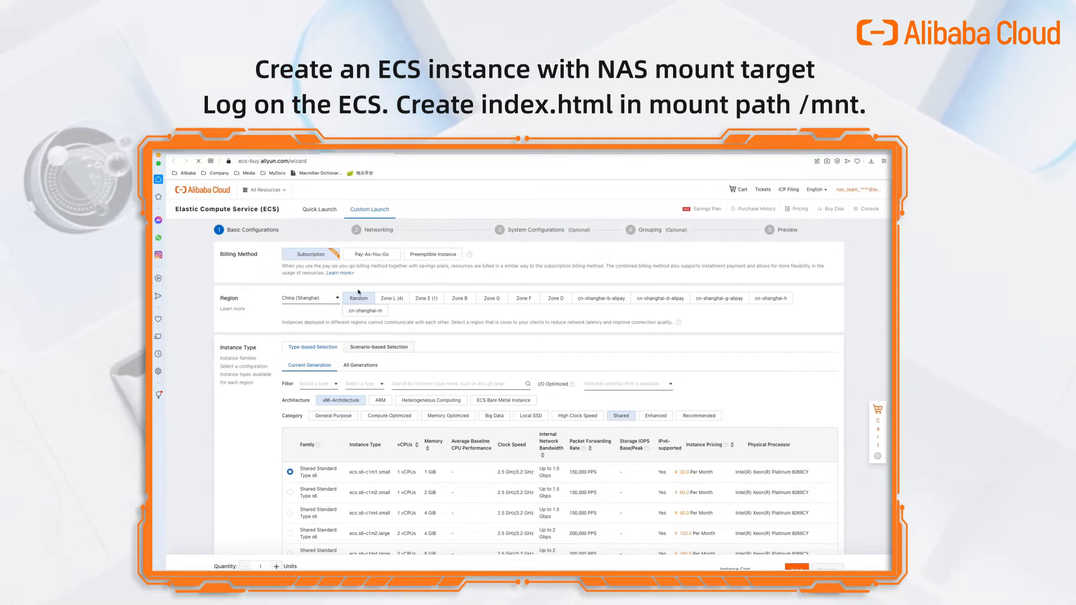
left_click(369, 254)
scroll(347, 309, "down", 1)
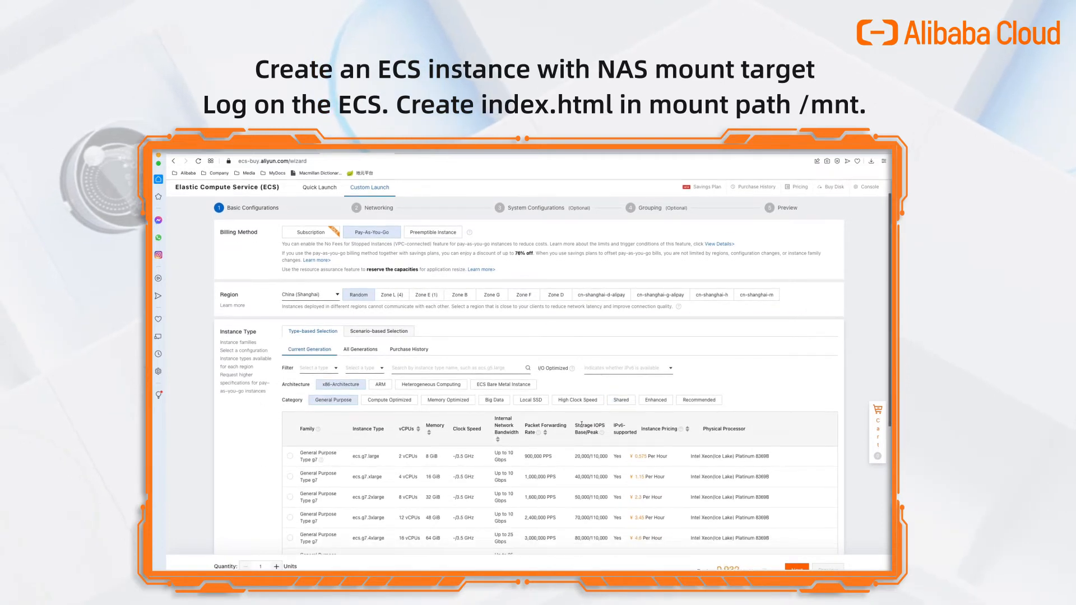
left_click(622, 401)
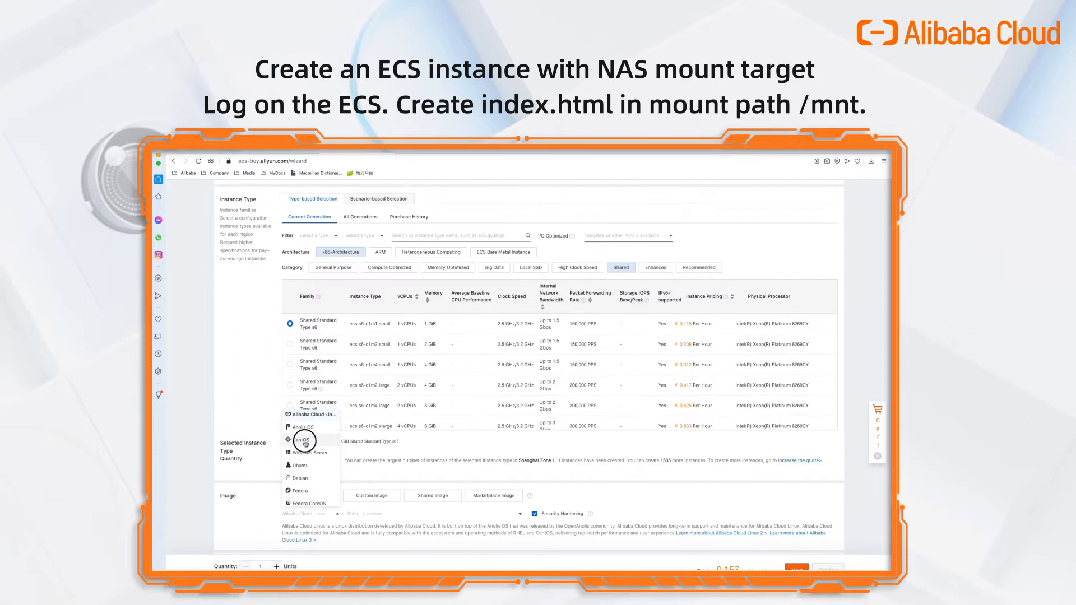
left_click(303, 441)
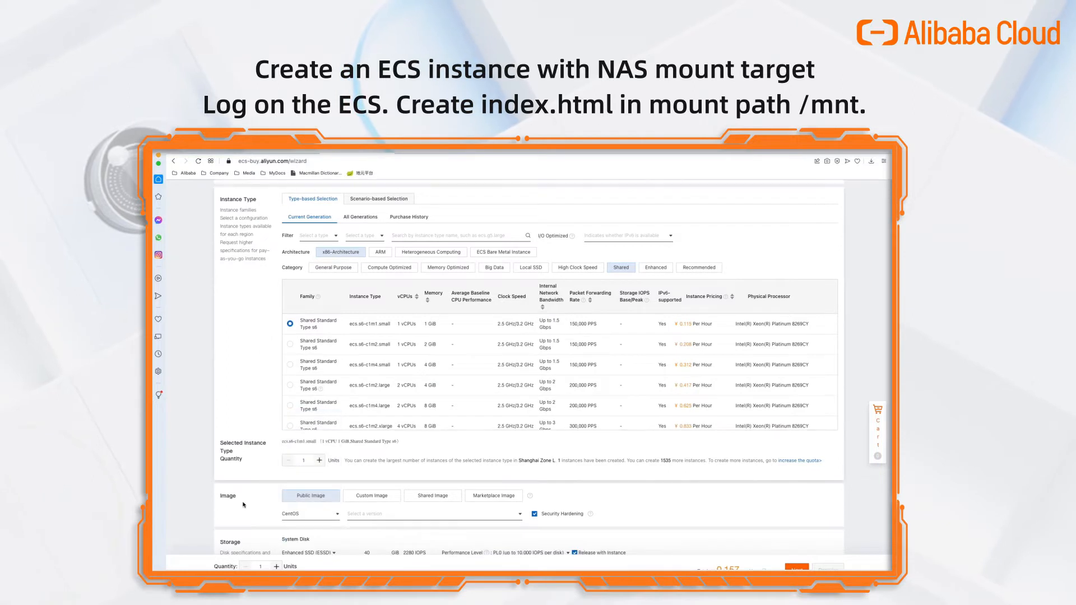
scroll(336, 482, "down", 1)
scroll(336, 487, "down", 2)
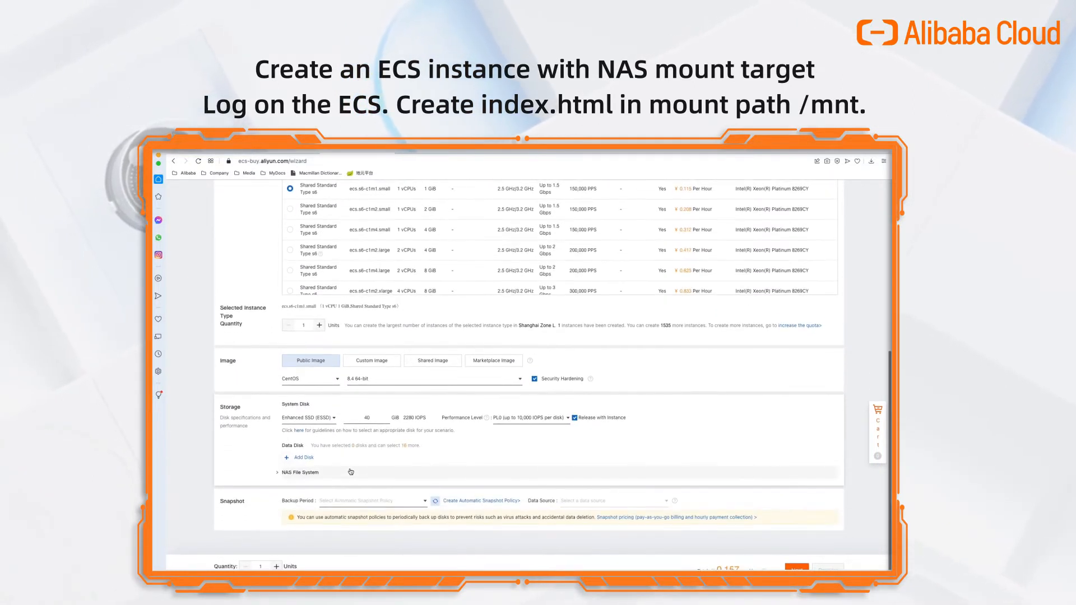
Make the system disk a 20 GiB Ultra Disk.
left_click(318, 419)
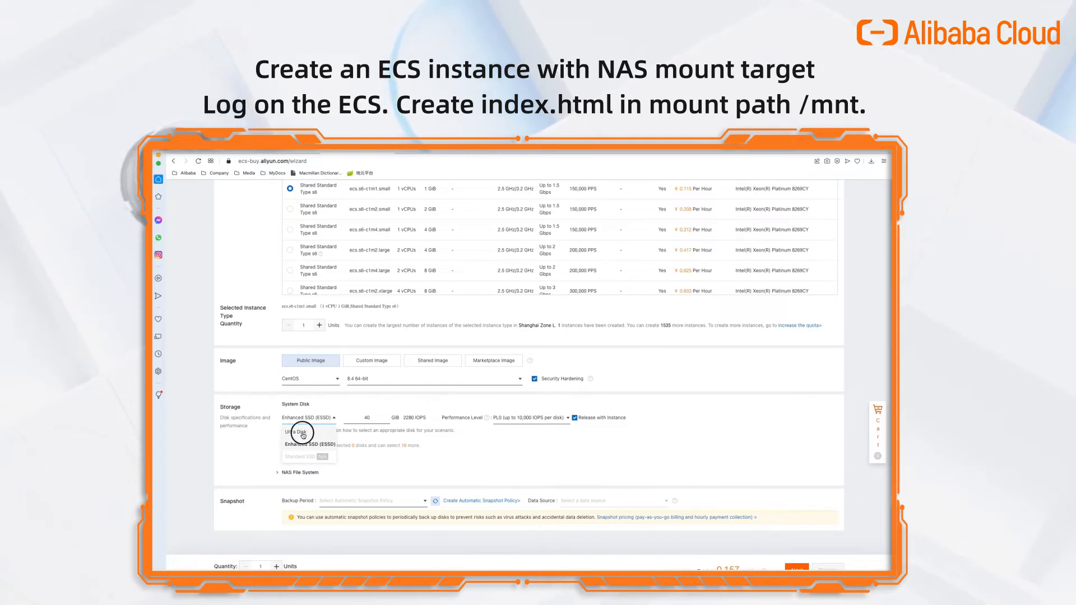
left_click(304, 436)
left_click(368, 416)
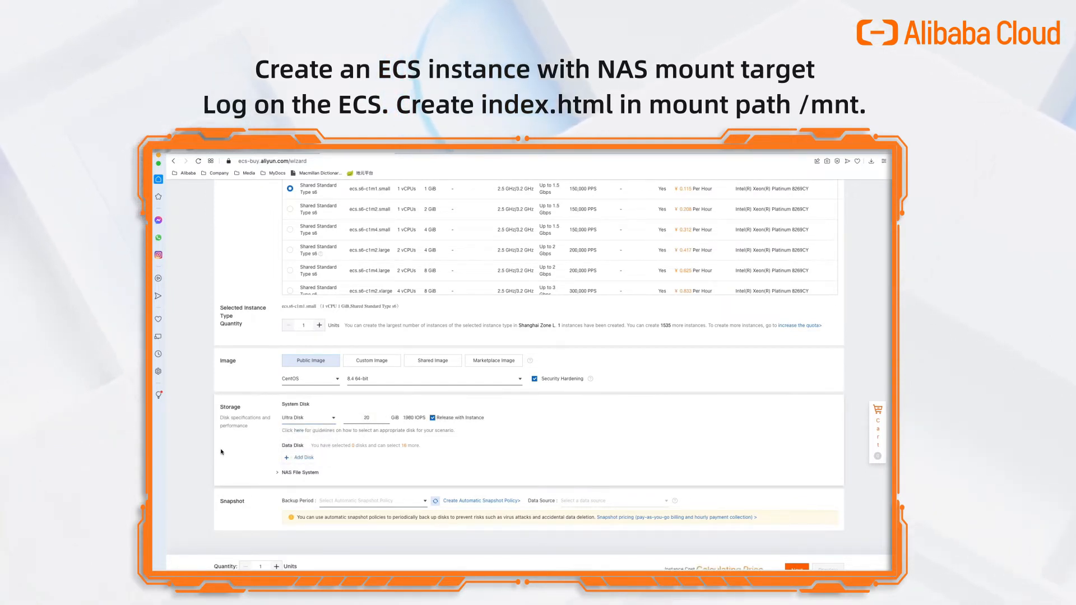
Mount NAS file system ngix-nas-demo at /mnt/ using NFSv4.0.
left_click(275, 473)
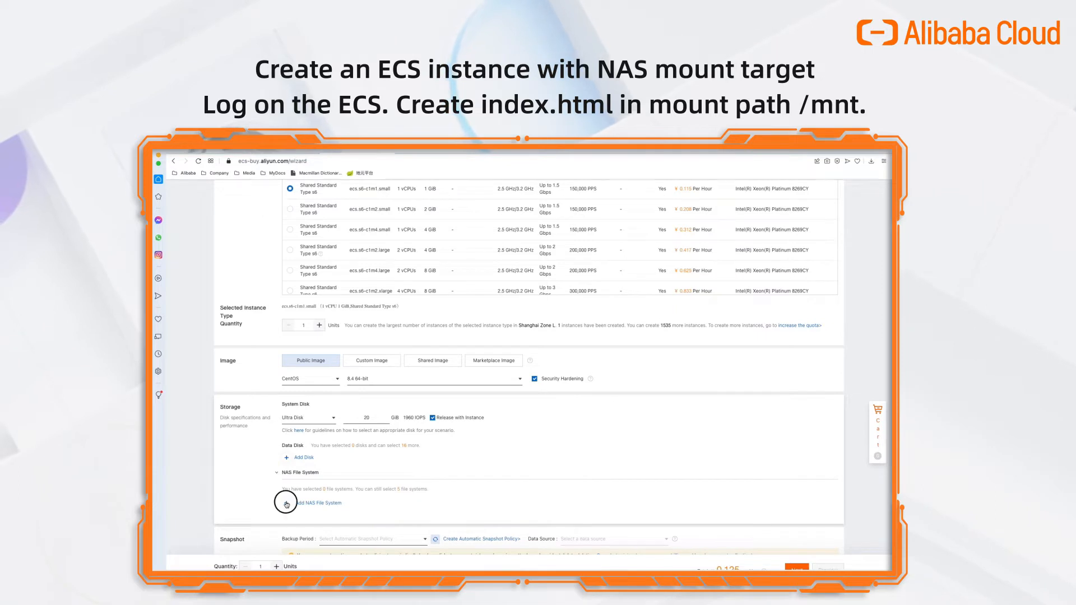
left_click(287, 504)
left_click(317, 526)
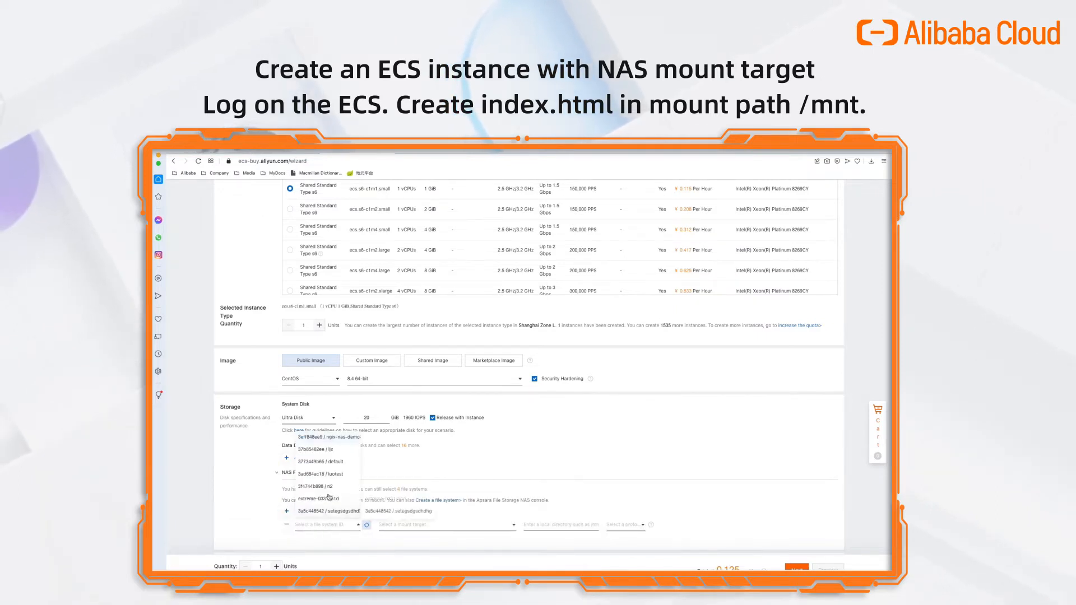
left_click(341, 437)
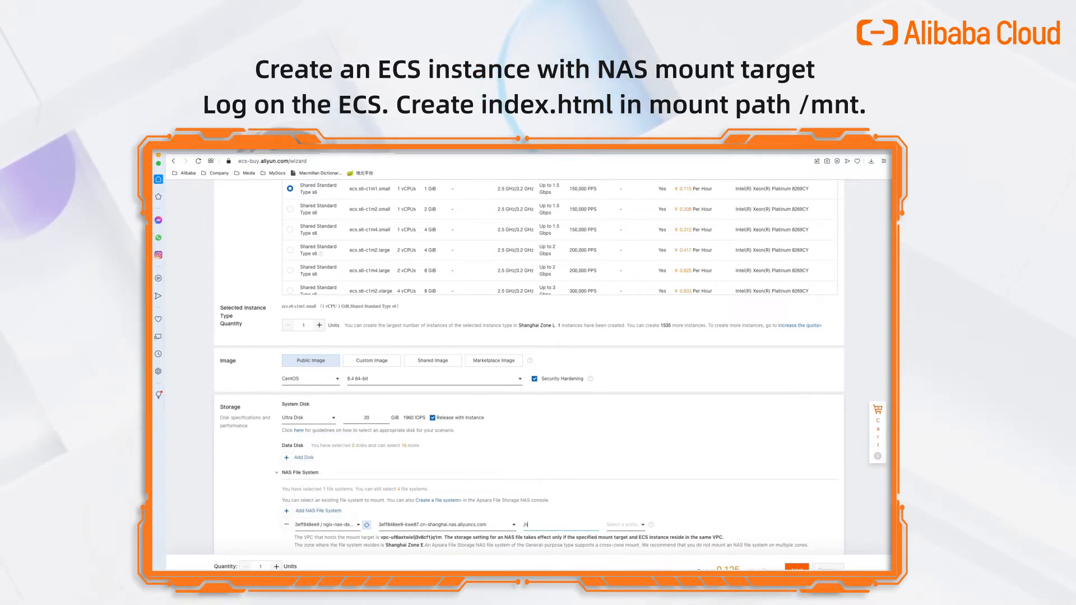
type("mnt/")
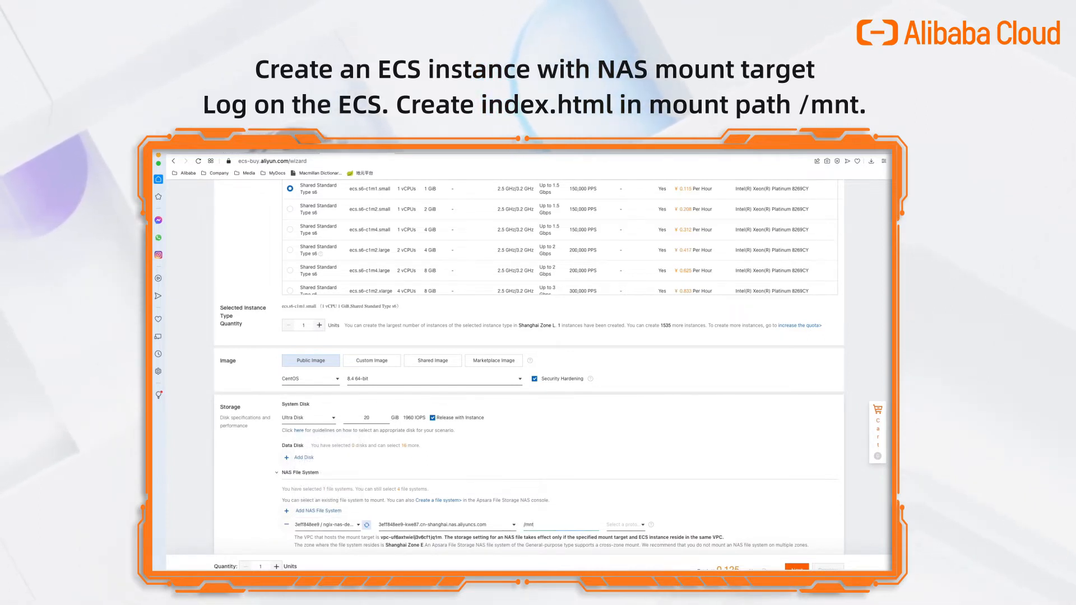
left_click(634, 525)
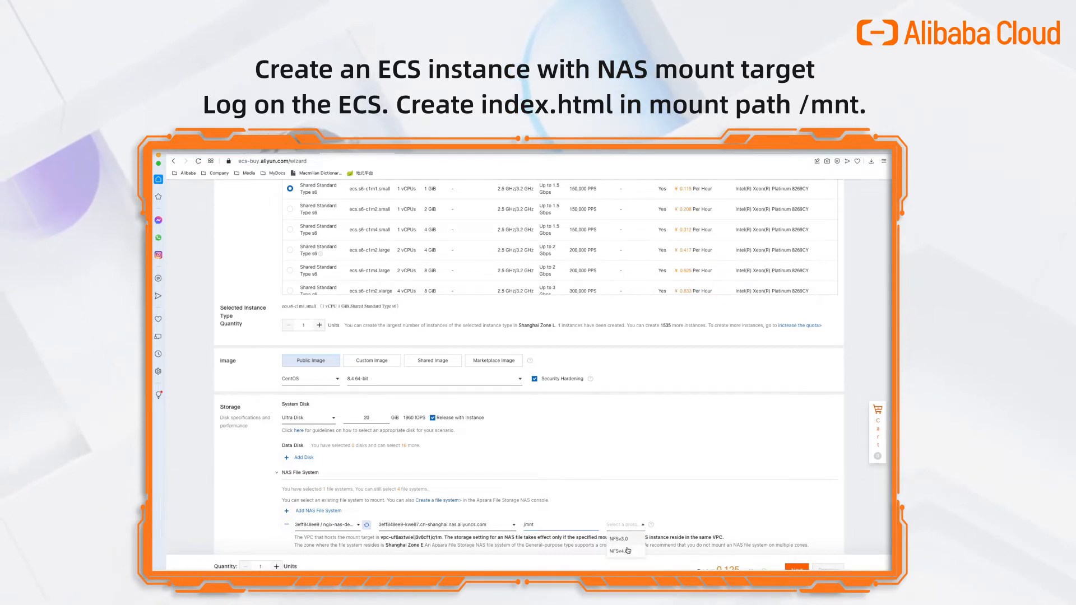
left_click(628, 552)
scroll(673, 552, "down", 3)
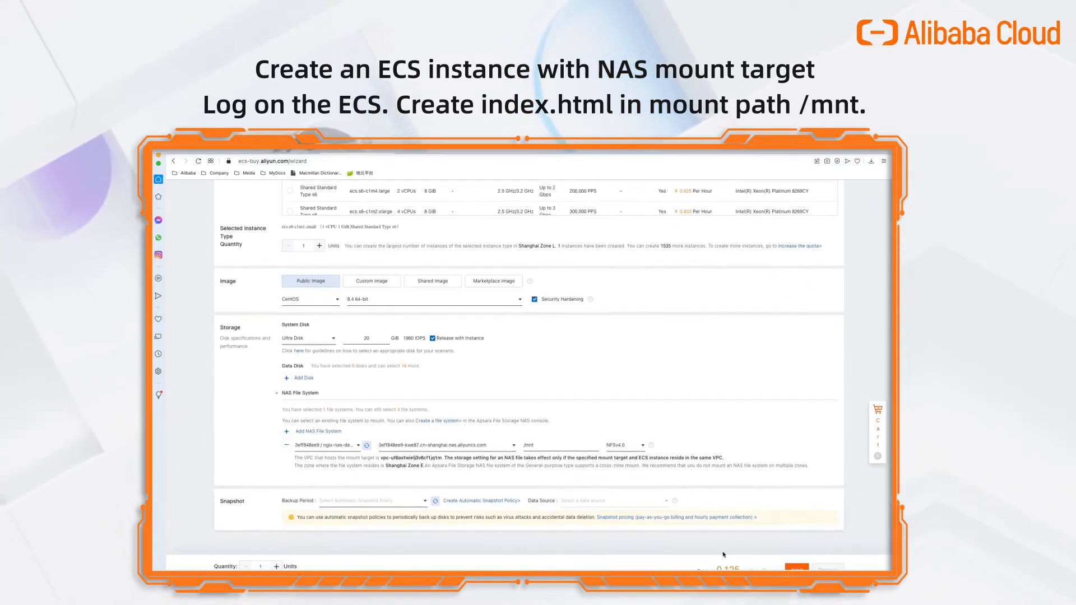
In Networking, assign a public IPv4 address and attach the basic security group.
left_click(796, 568)
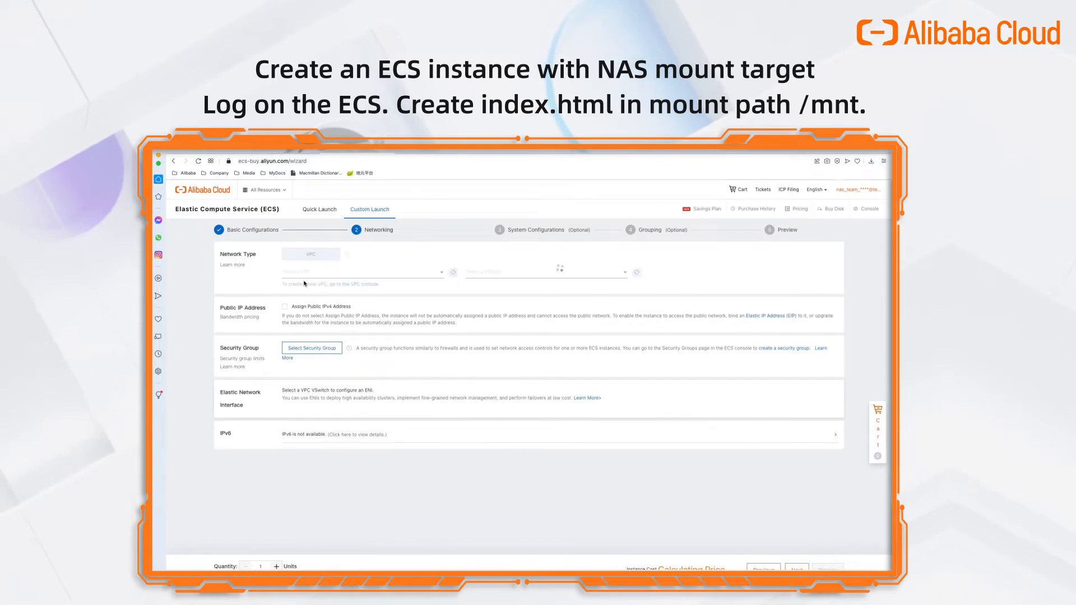
left_click(285, 307)
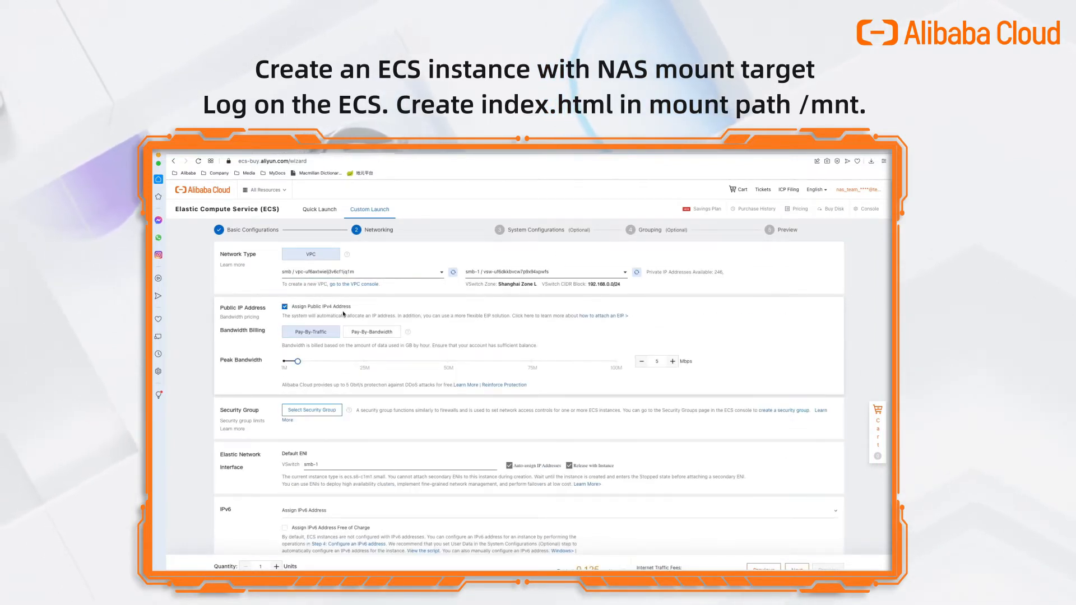
left_click(312, 411)
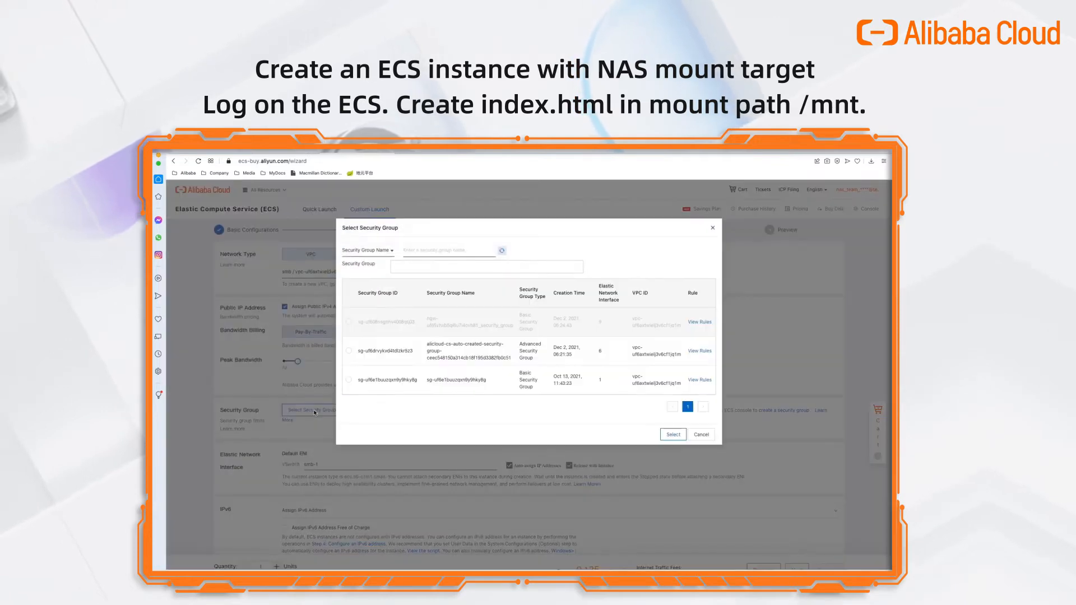
left_click(459, 383)
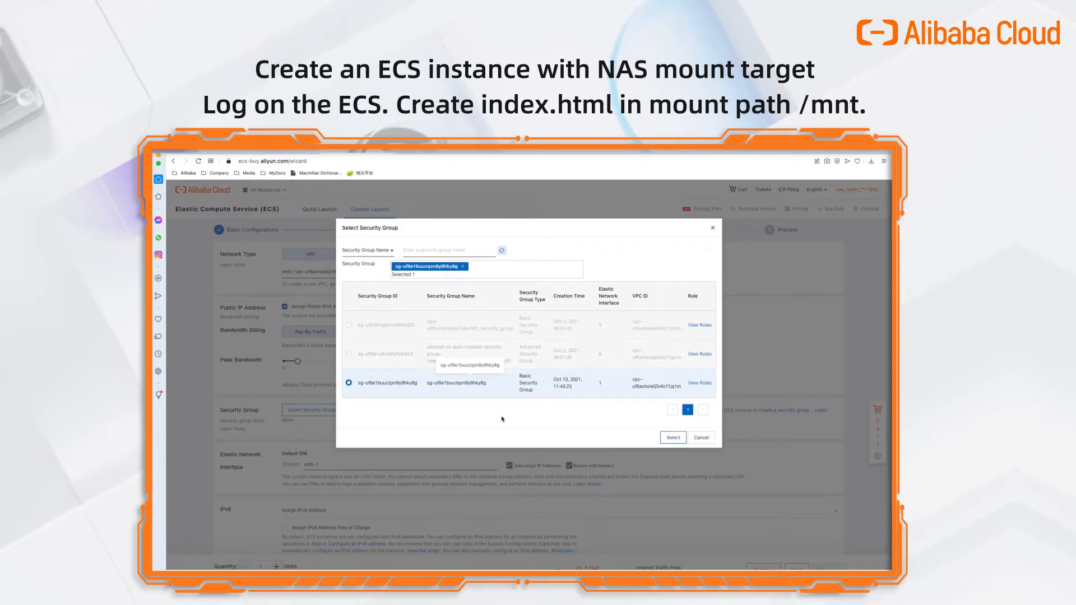
left_click(673, 437)
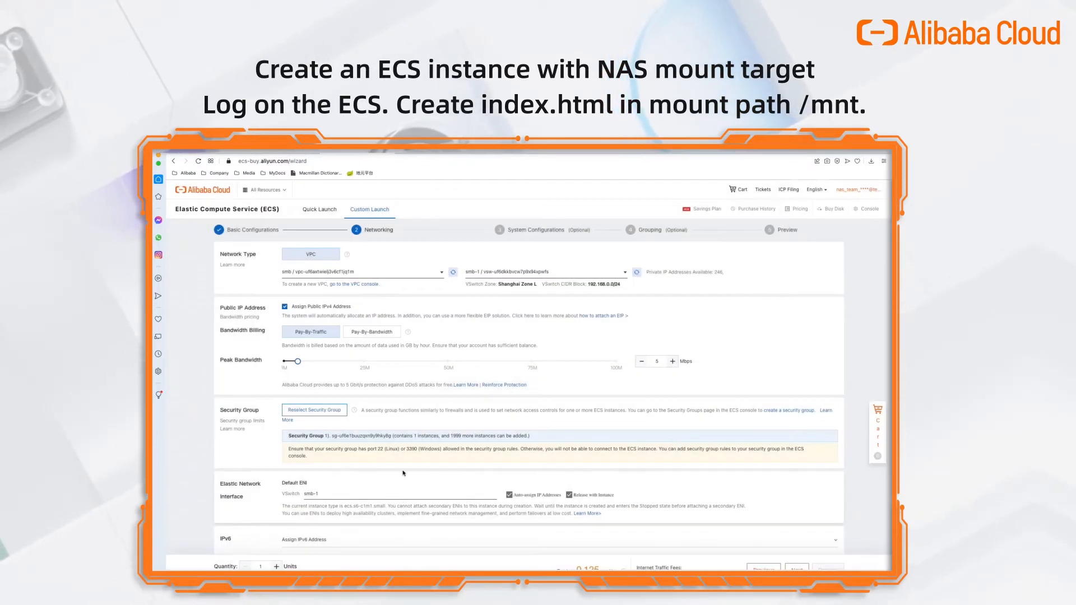
scroll(403, 474, "down", 2)
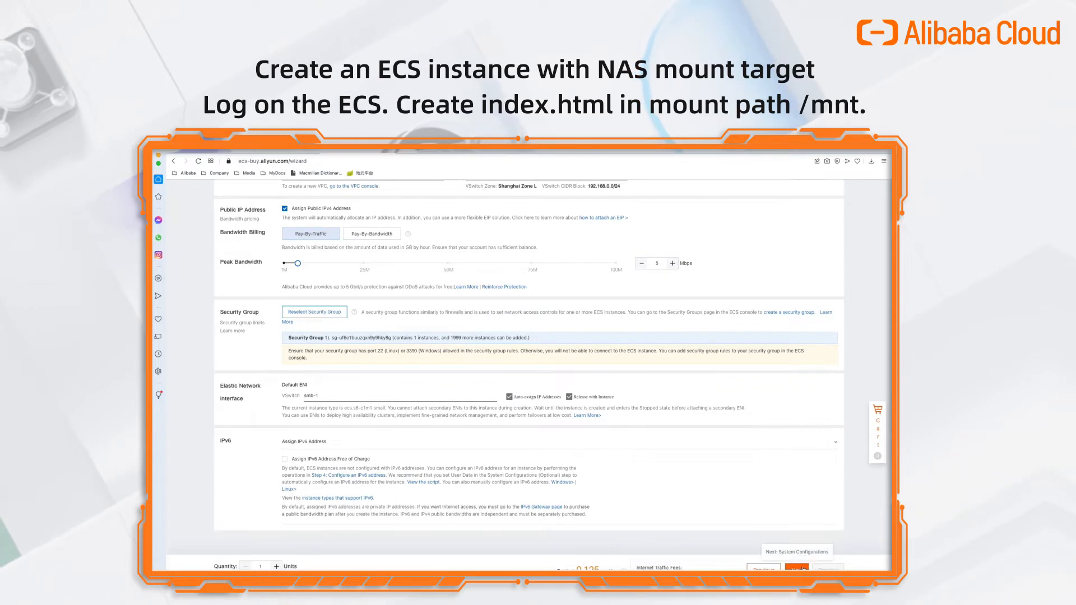
left_click(803, 569)
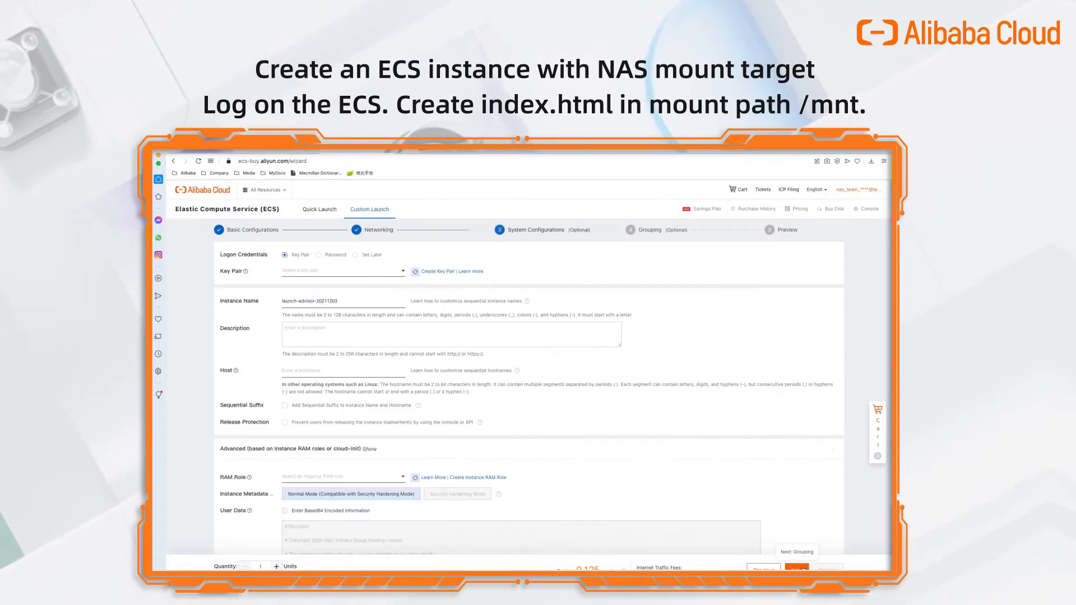
Switch to password logon, then enter and confirm the logon password.
left_click(320, 256)
left_click(314, 302)
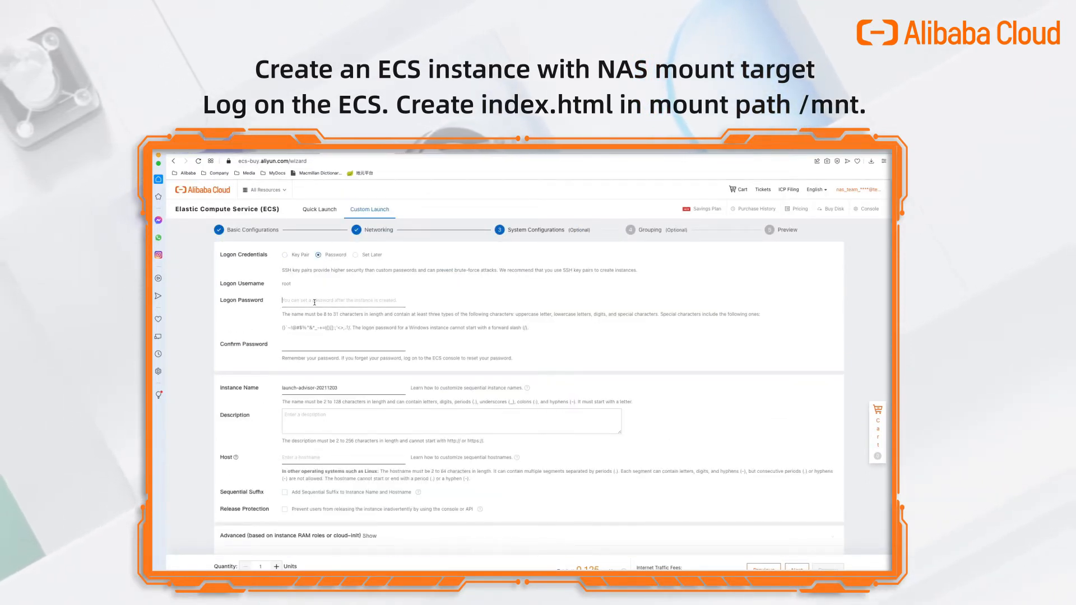
key("super+v")
type("••")
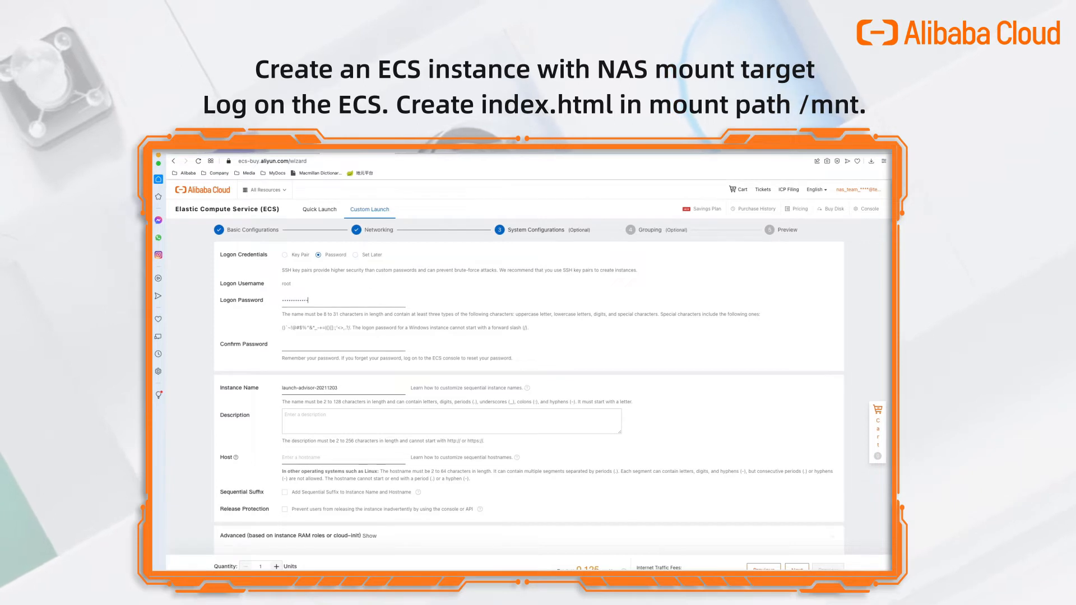
key("Tab")
type("••••••••••••")
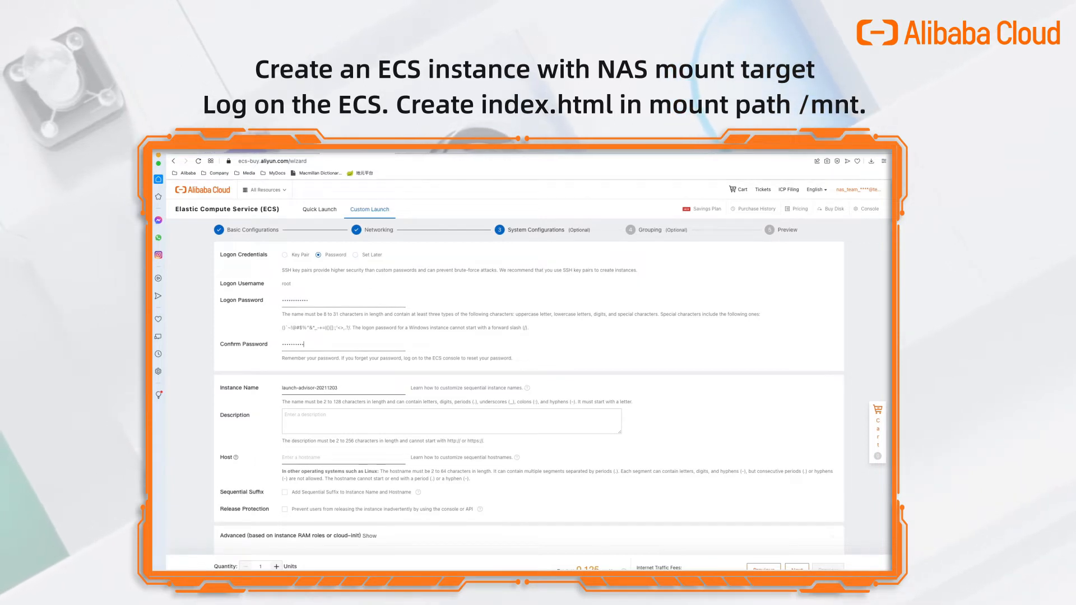
Name the instance nginx-nas-demo-ecs and advance to the Grouping step.
key("Tab")
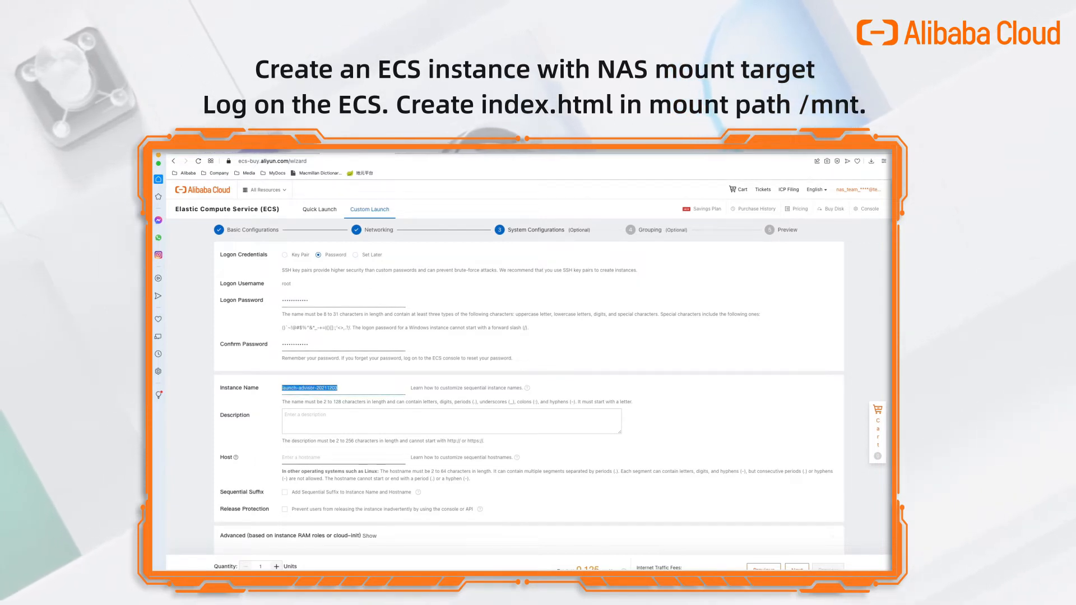
type("nginx-nas-demo-ecs")
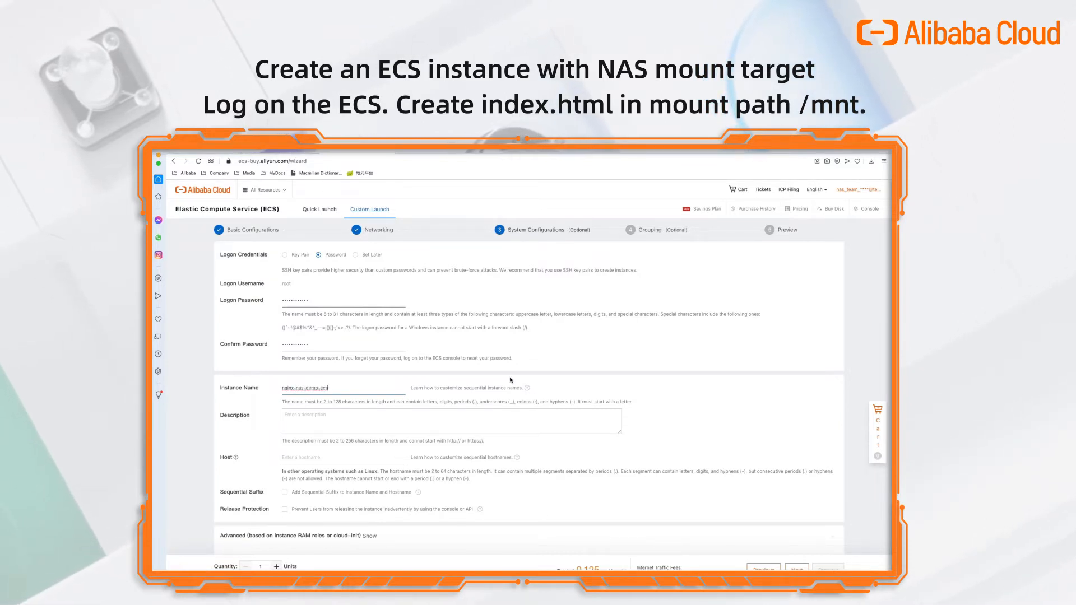
scroll(505, 364, "down", 3)
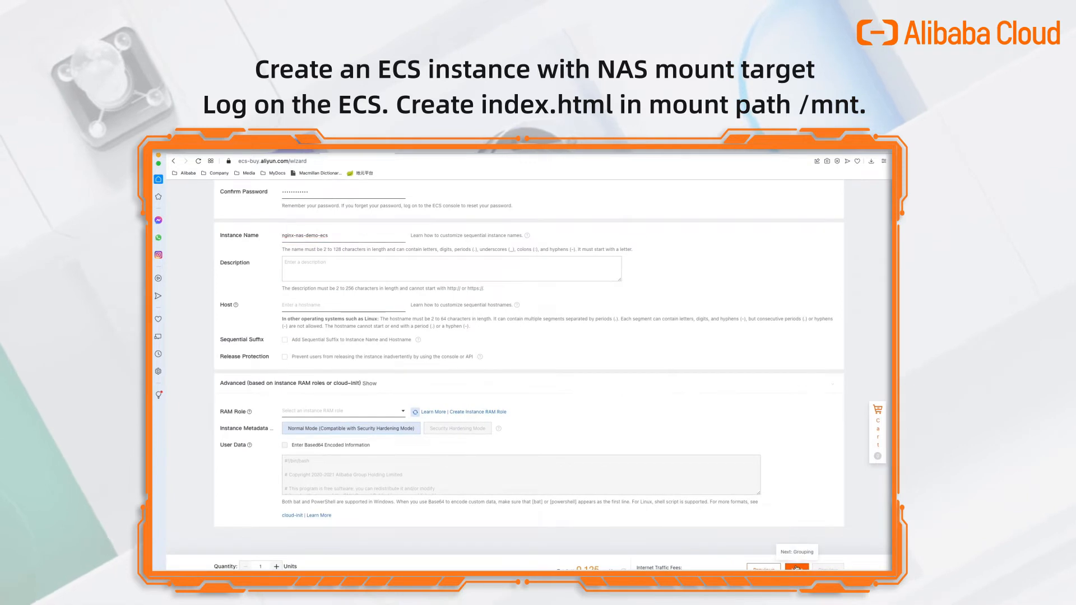
left_click(791, 568)
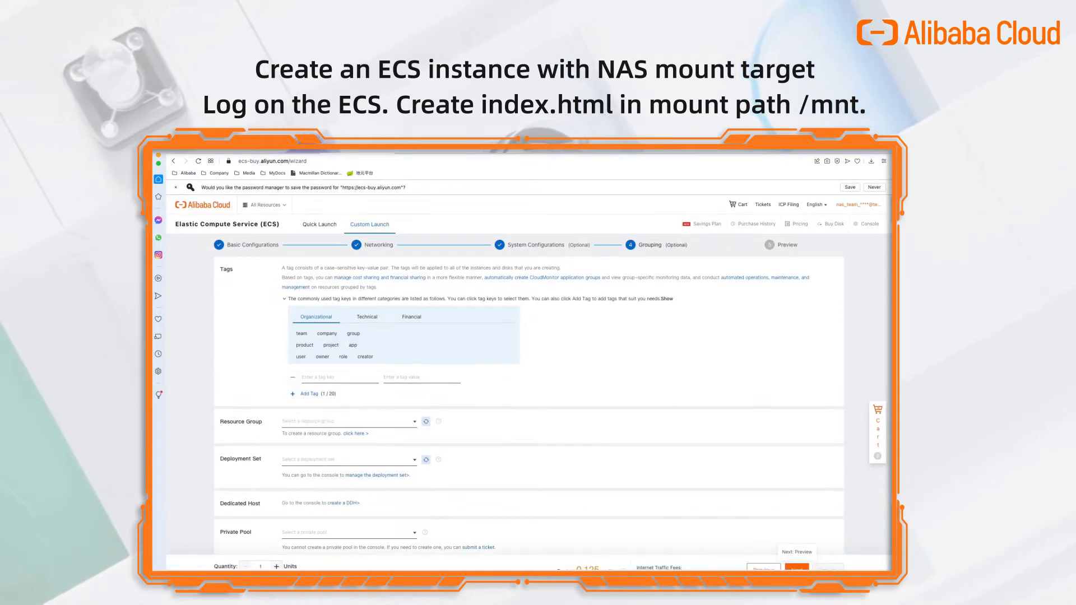
Preview the order, accept the ECS Terms of Service, create nginx-nas-demo-ecs, and view it in the console.
left_click(797, 568)
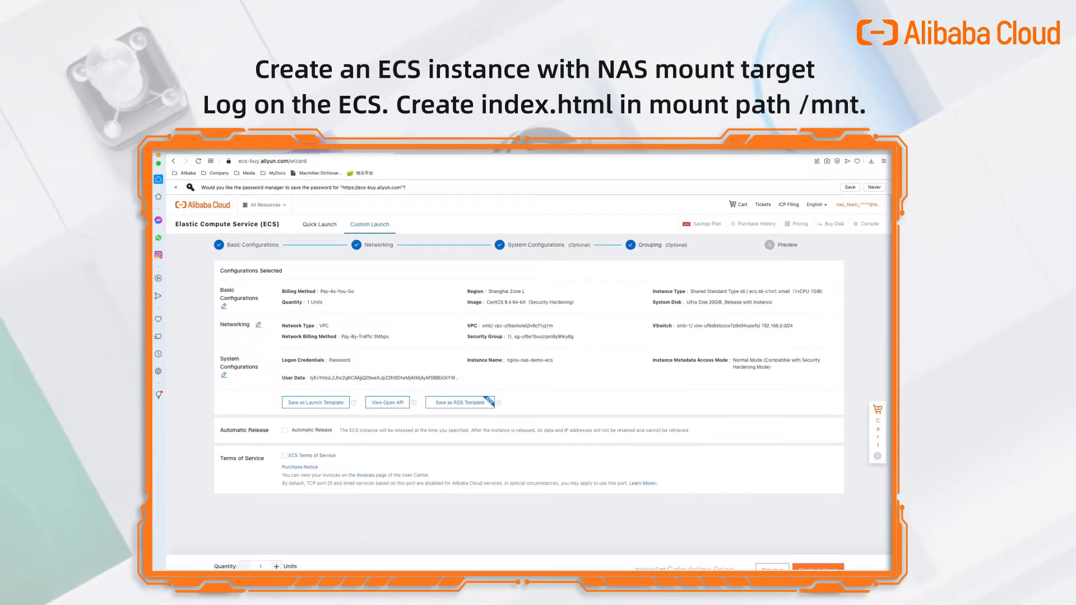
left_click(285, 457)
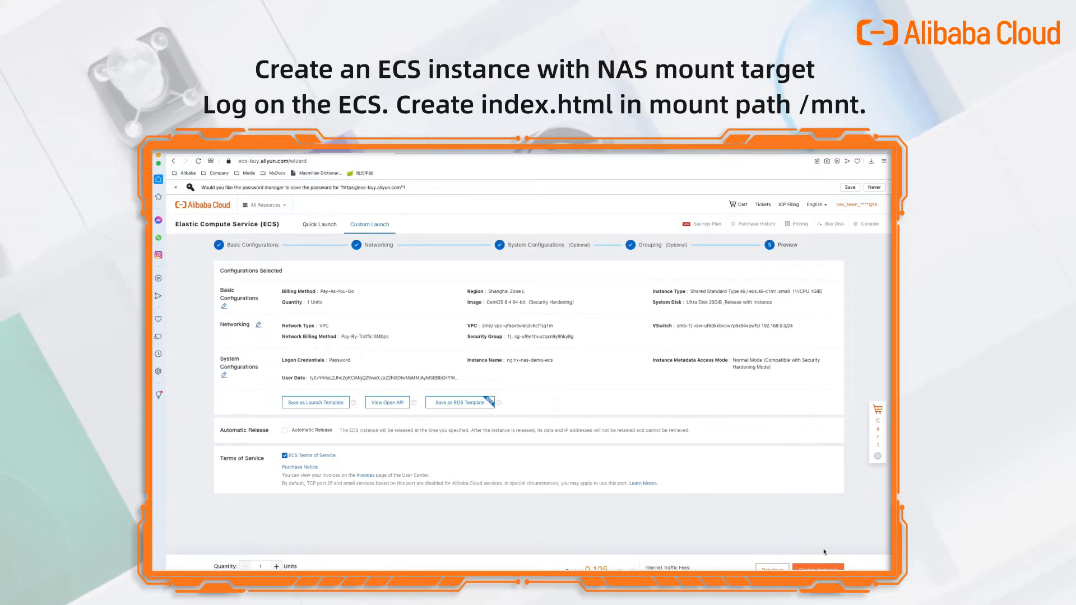
left_click(822, 569)
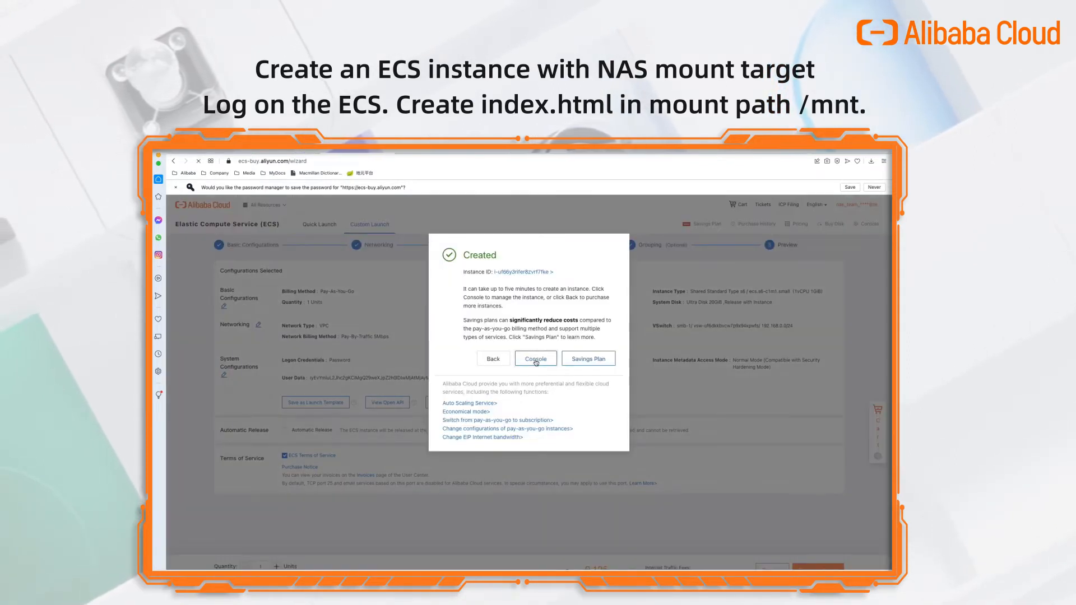
left_click(536, 363)
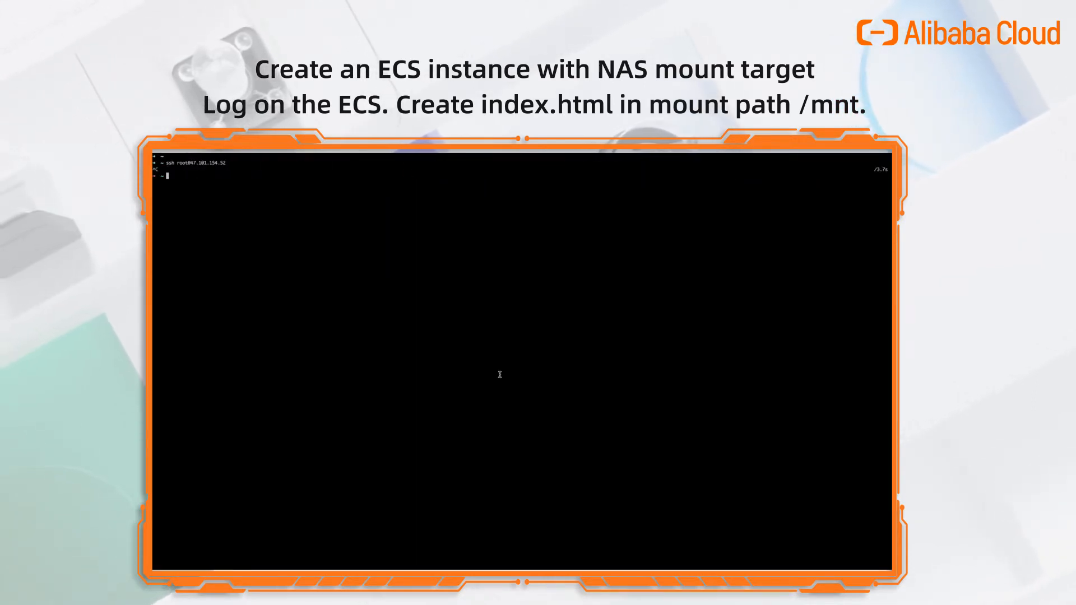
SSH in as root to the new instance, trust its host key, log in, and run mount.
type("ssh root@")
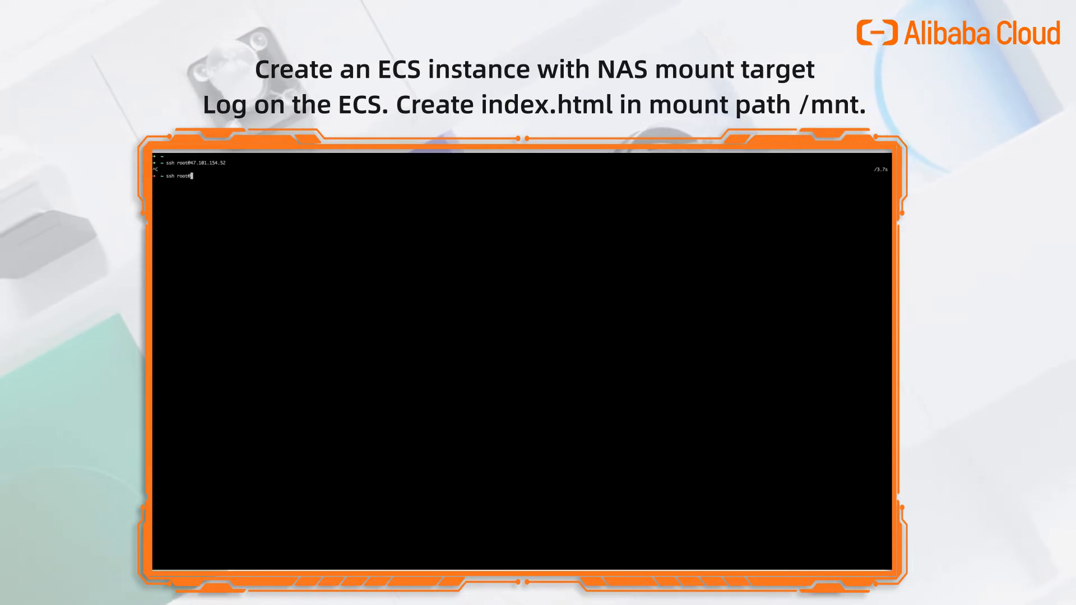
key("super+v")
key("Return")
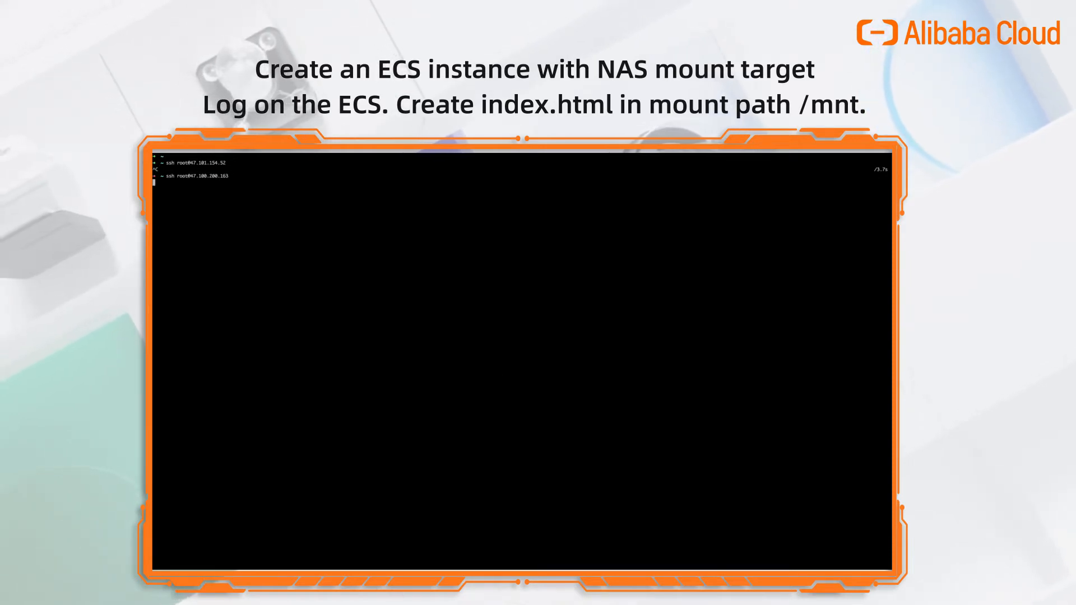
type("yes")
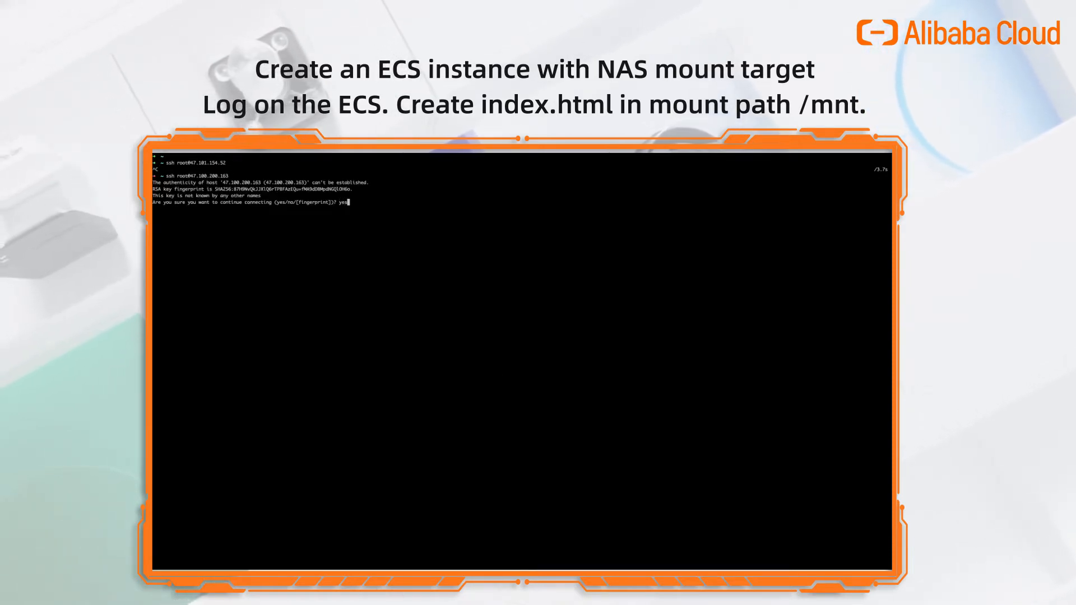
key("Return")
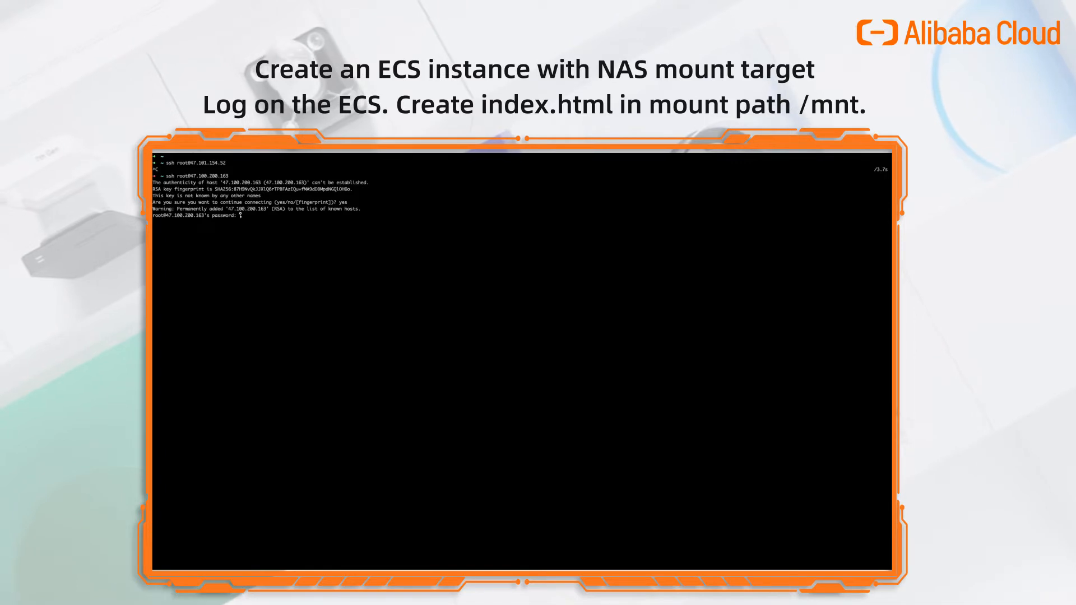
key("Return")
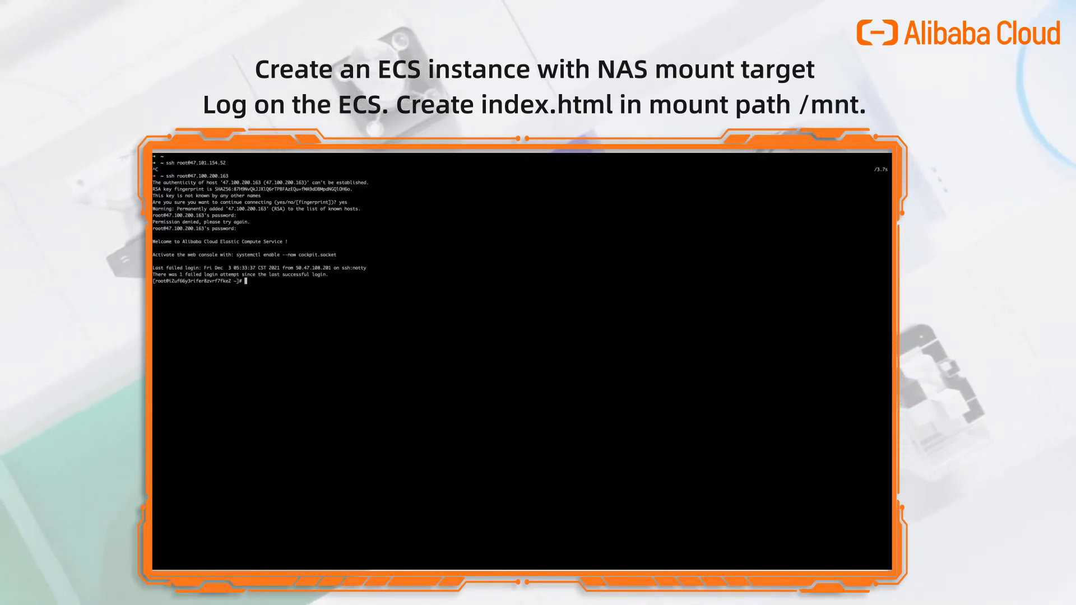
key("Return")
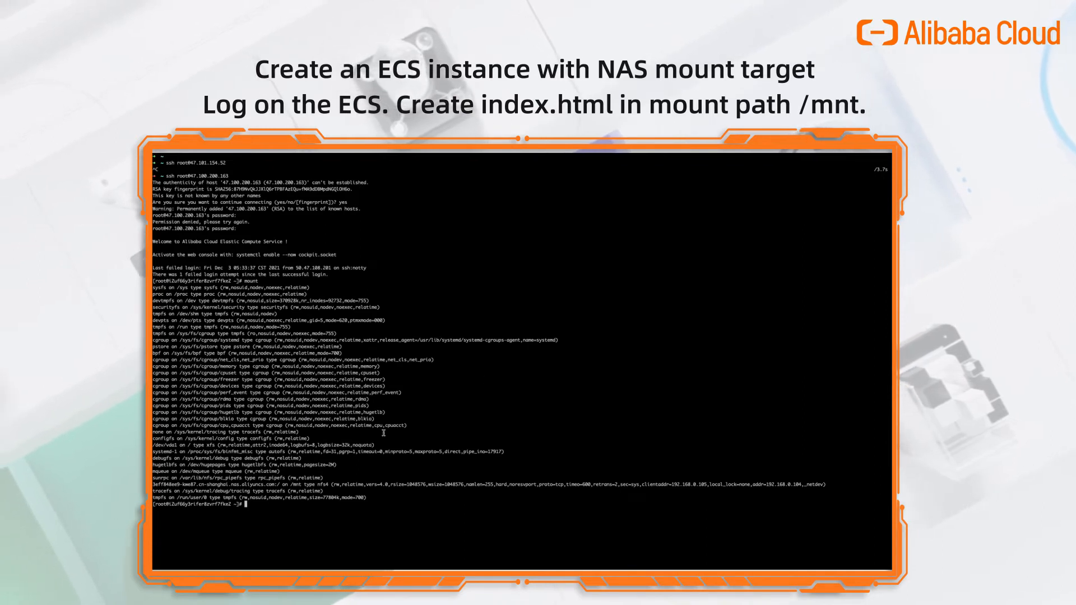
Highlight the NAS mount line showing /mnt over nfs4, then run cd /mnt.
triple_click(208, 486)
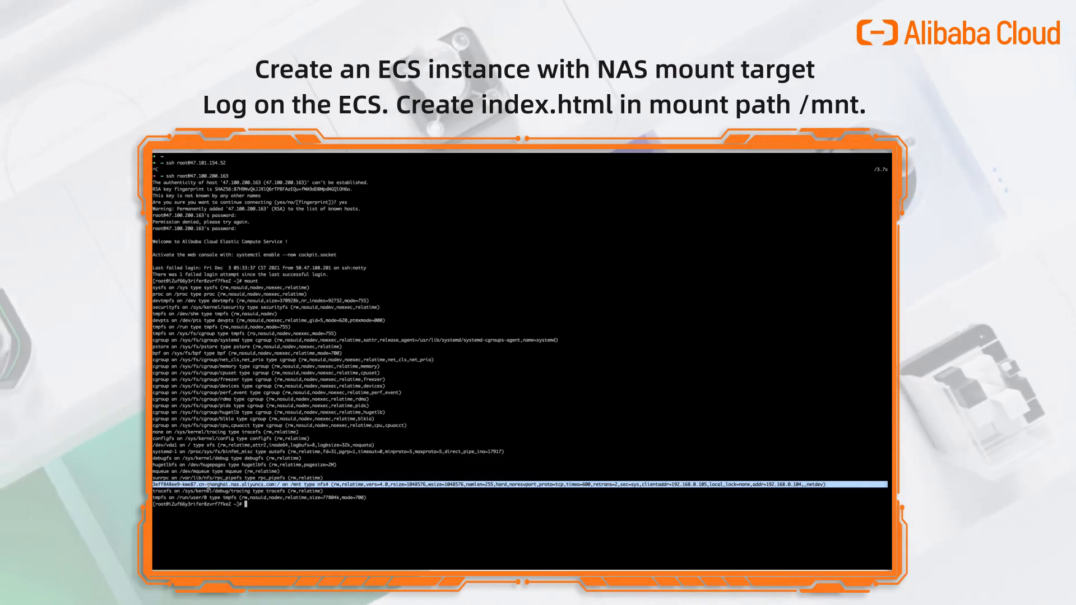
left_click(208, 485)
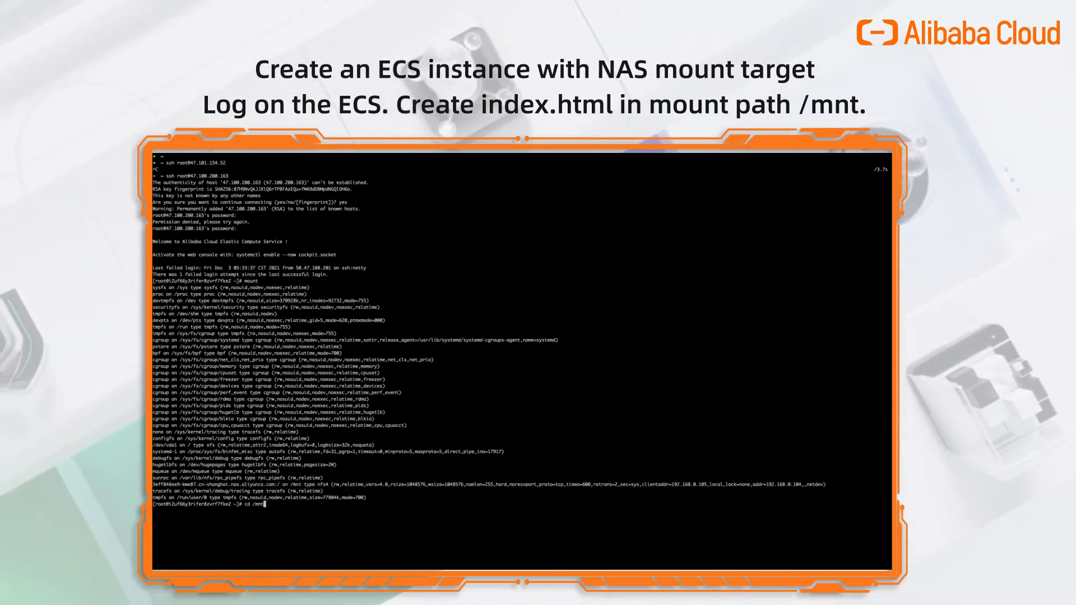
key("Return")
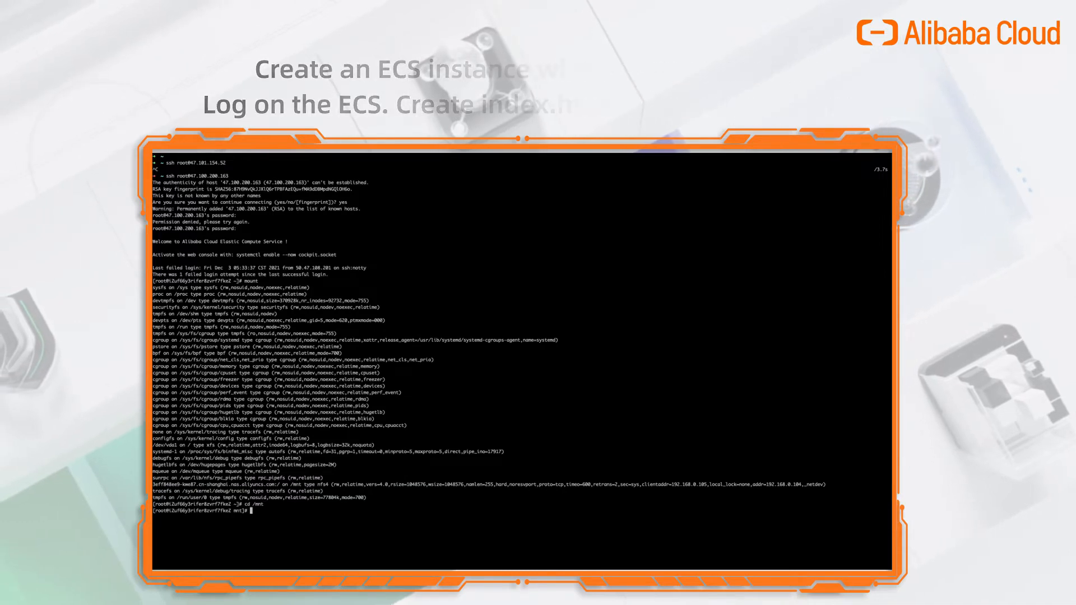
Write "test index page for nginx-nas-demo" into /mnt/index.html with echo.
key("Return")
key("Return")
key("Return")
key("Return")
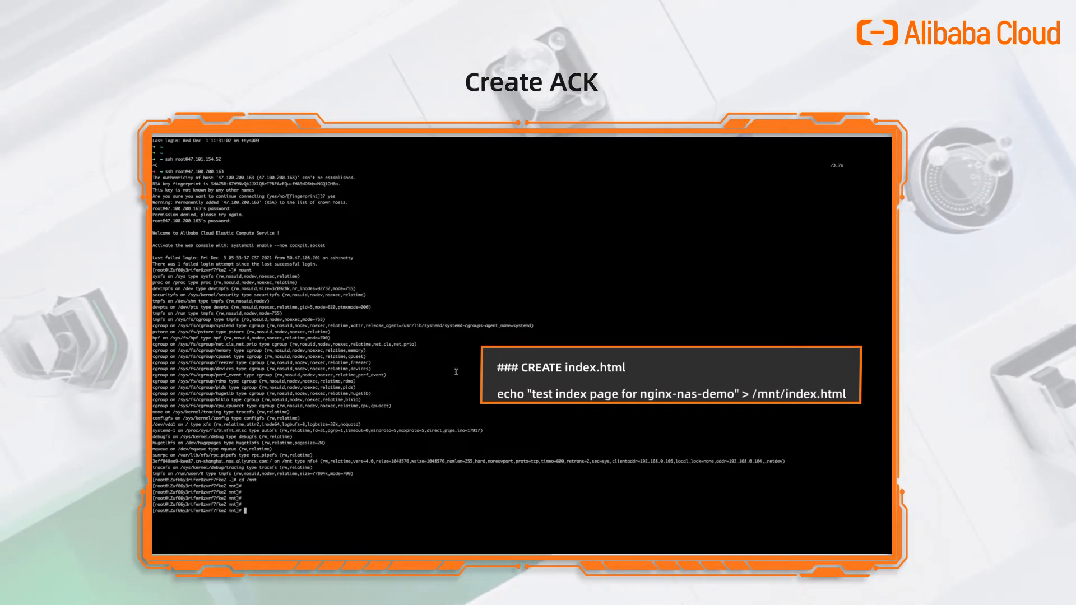
type("echo \"test index page for nginx-nas-demo\" > /mnt/index.html")
key("Return")
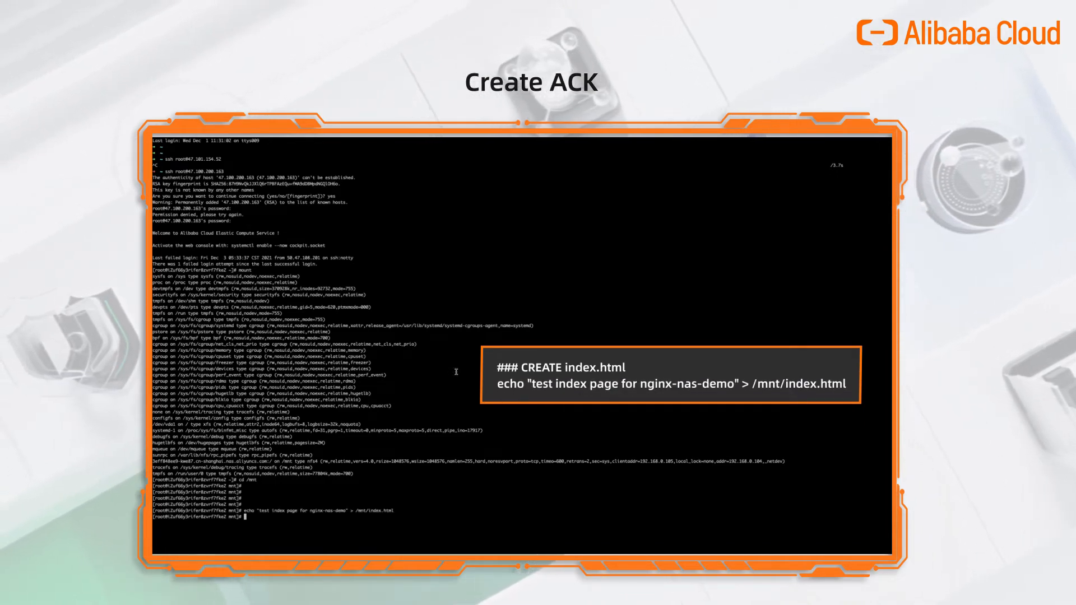
Verify the page with ls /mnt and cat index.html, then return to the browser.
type("ls /m")
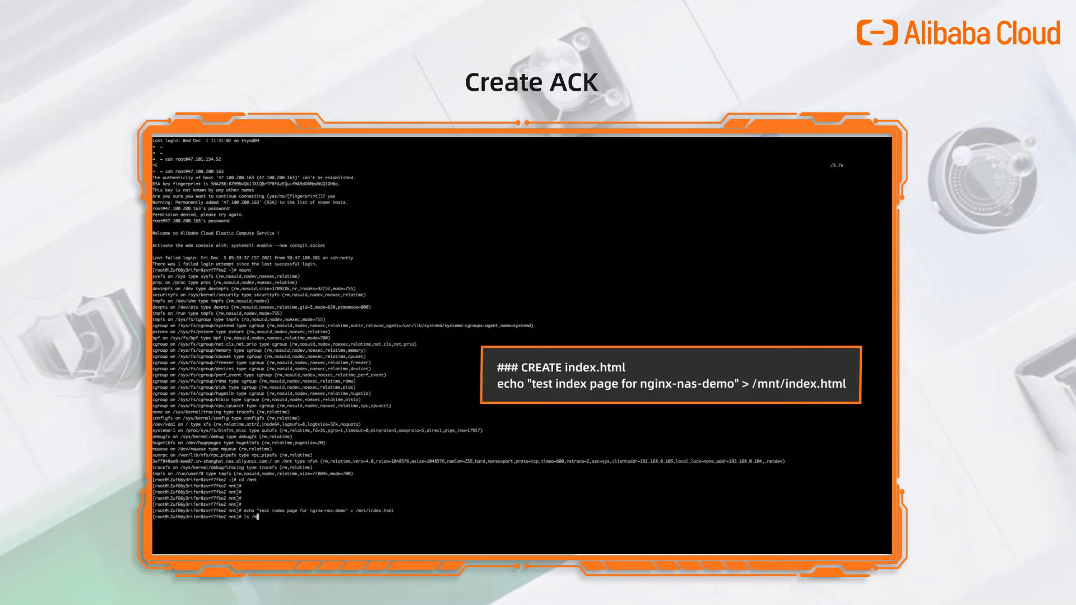
type("nt")
key("Return")
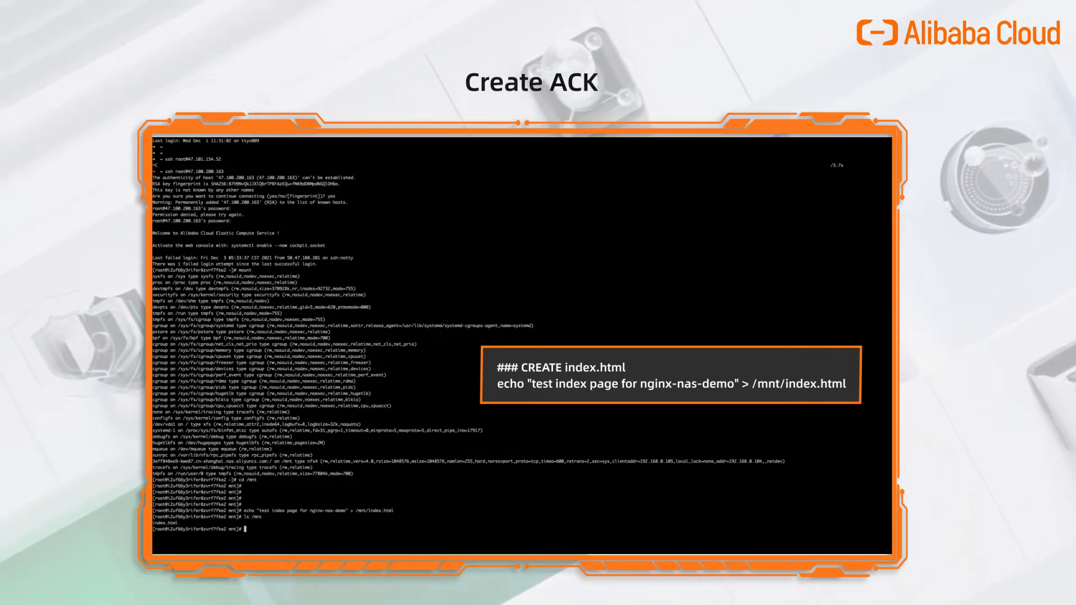
type("cat ind")
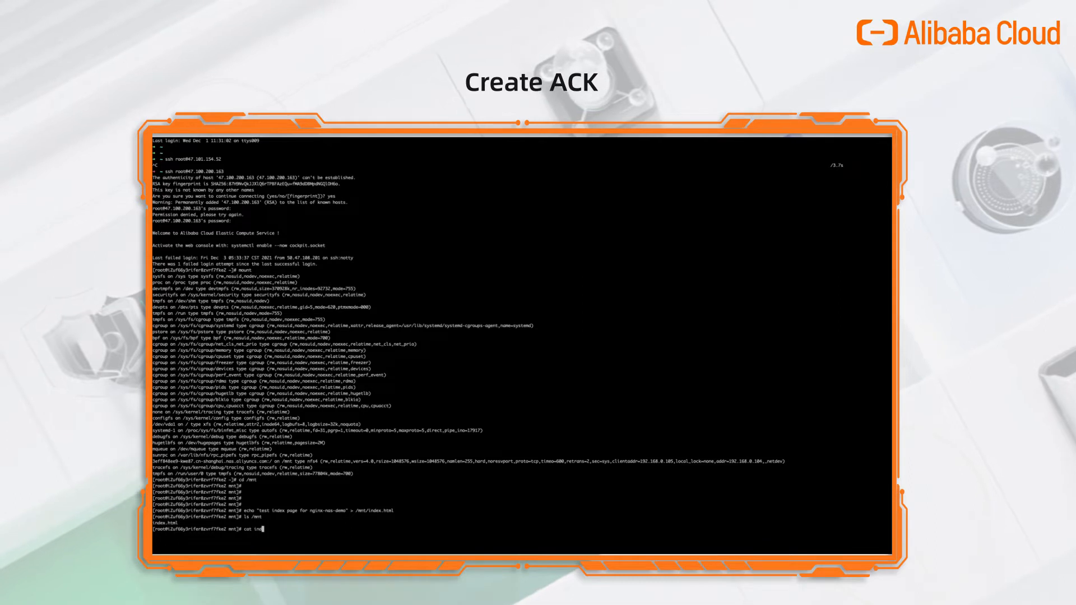
type("ex.html")
key("Return")
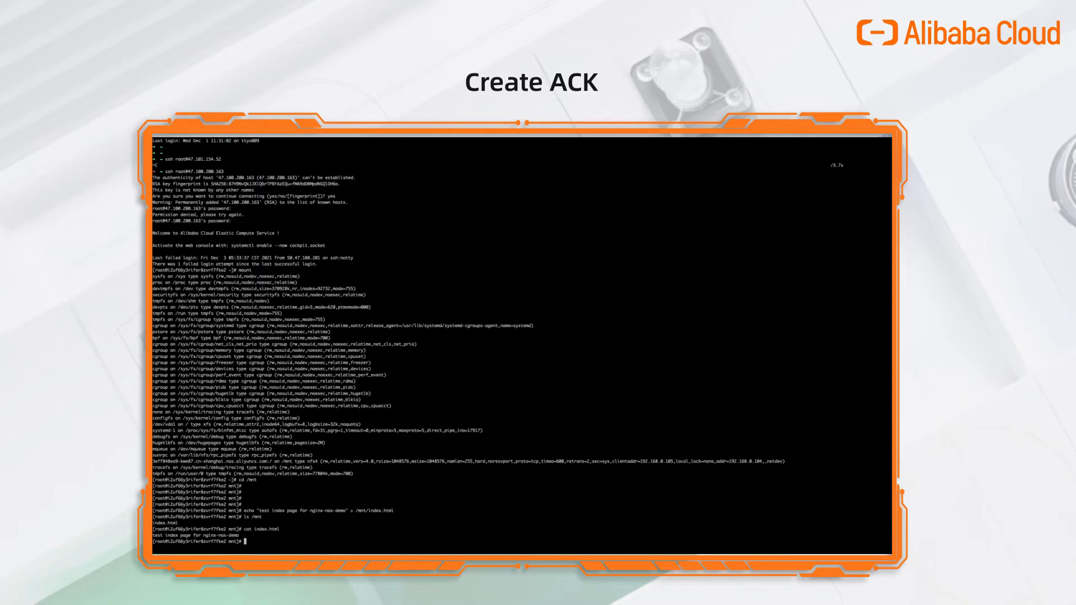
key("super+Tab")
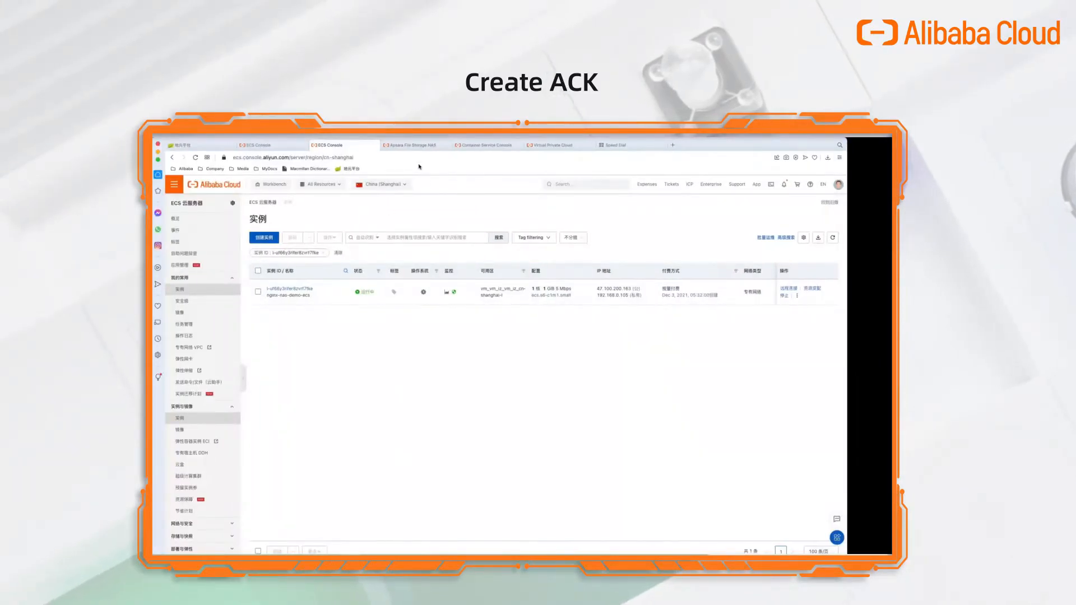
Go to the Container Service clusters list and start creating a Kubernetes cluster.
left_click(492, 147)
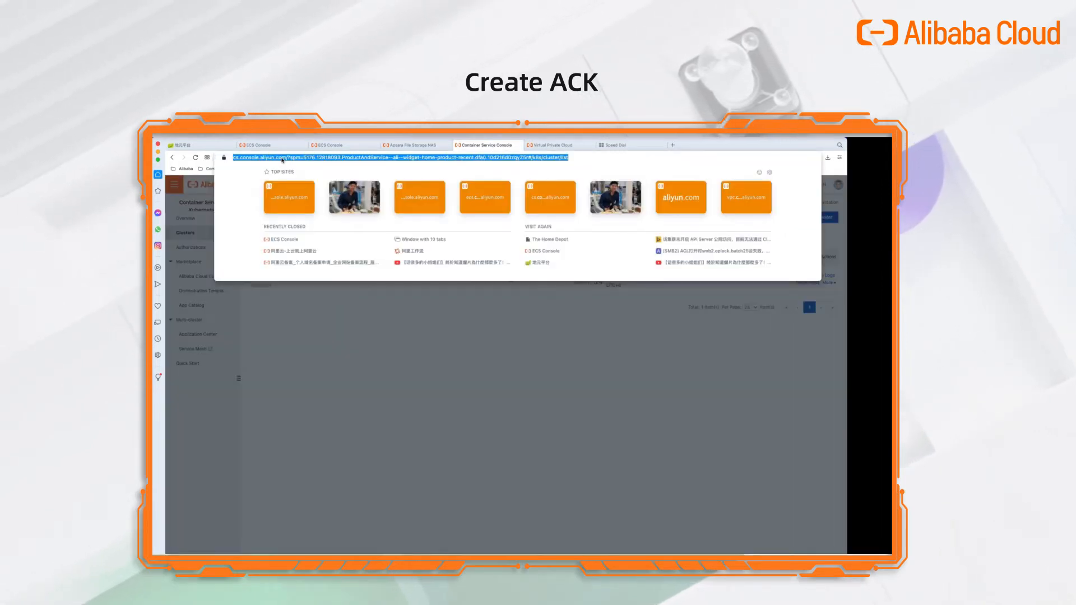
key("Escape")
left_click(385, 382)
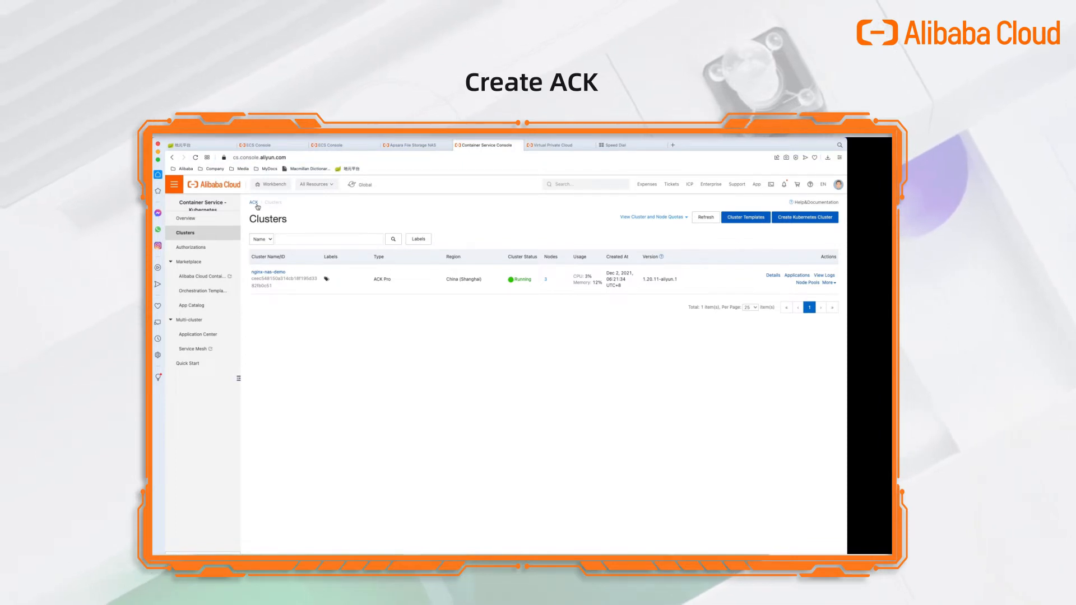
left_click(187, 219)
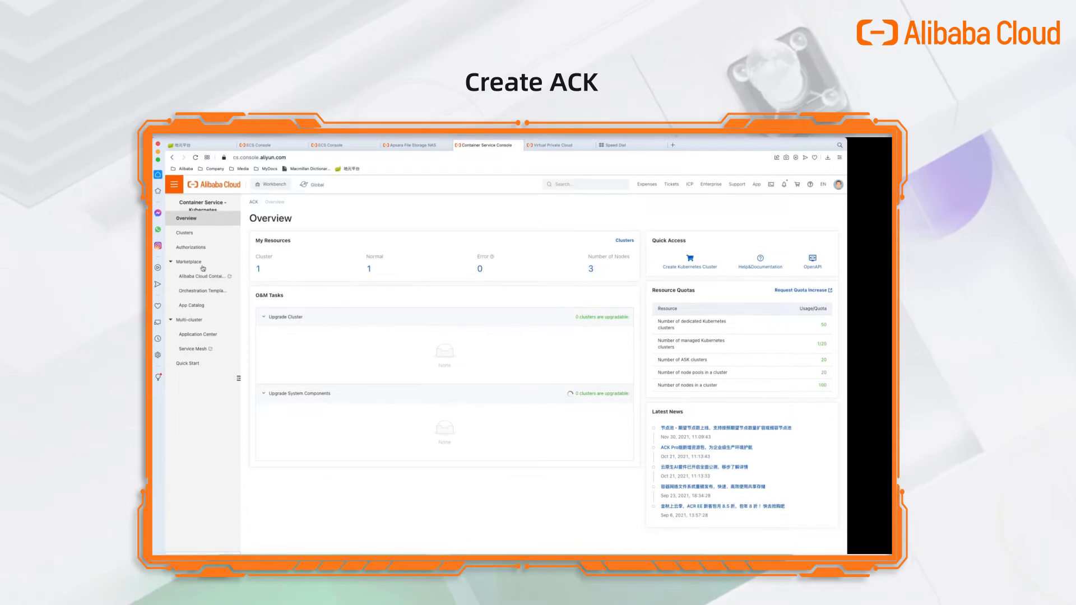
left_click(186, 233)
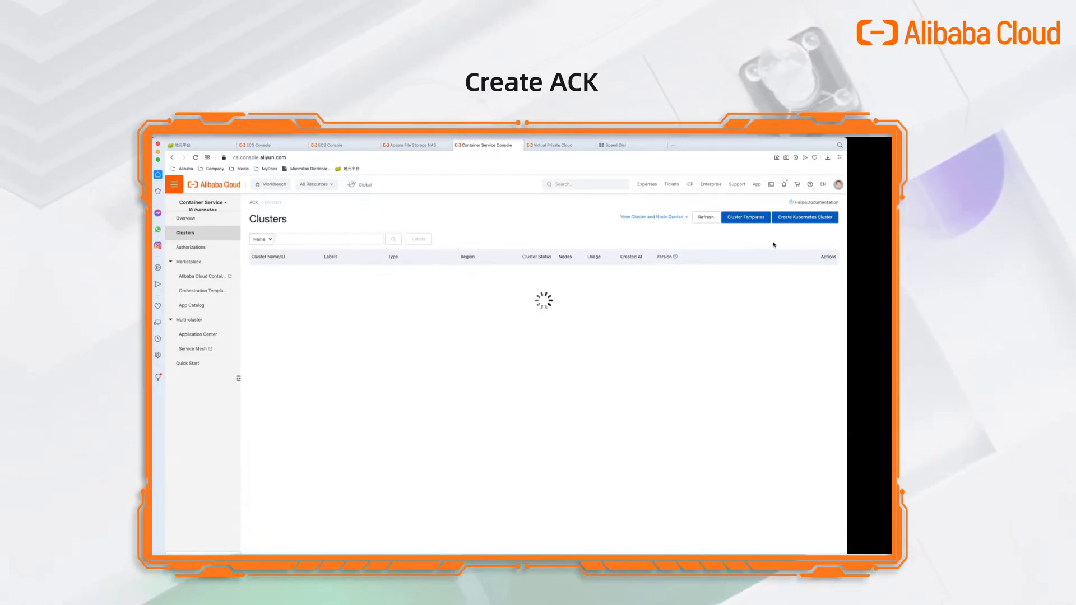
left_click(806, 219)
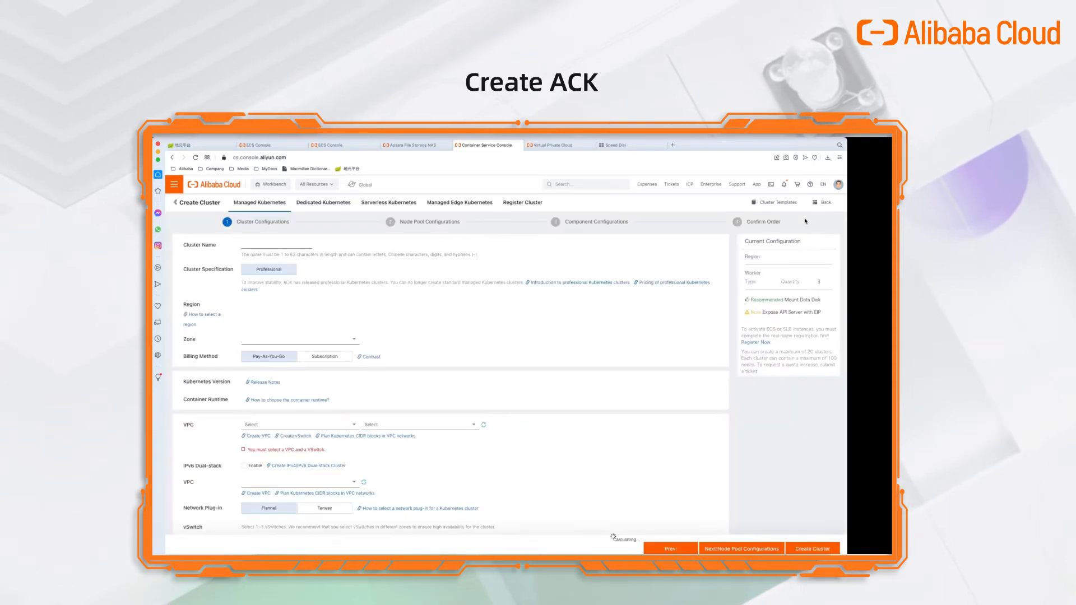
Name the cluster nginx-nas-demo-ack in China (Shanghai), include vSwitch smb-1, and continue to node pools.
left_click(277, 245)
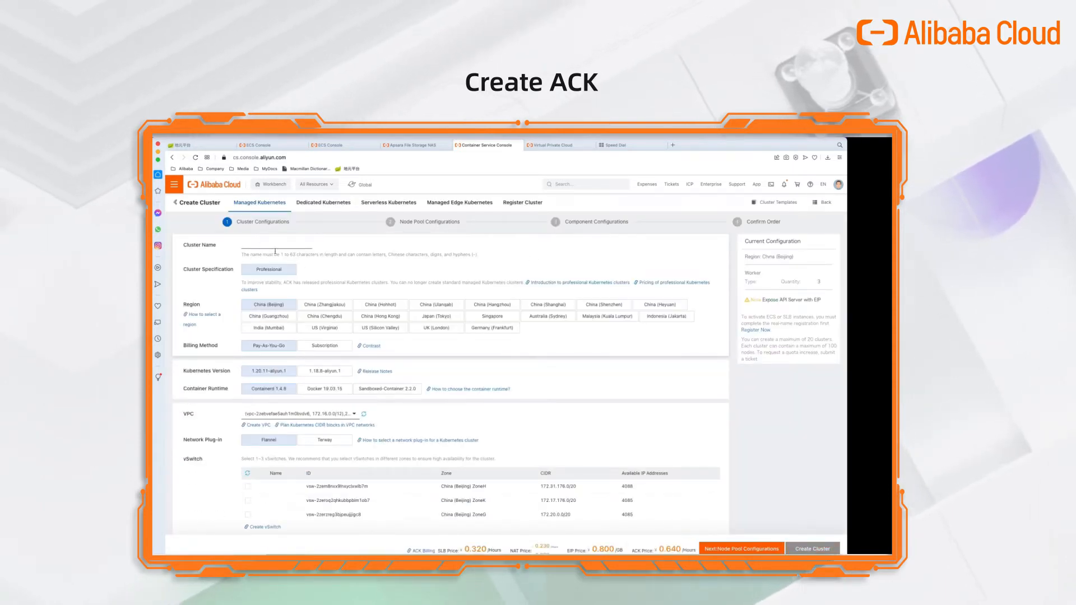
type("nginx-")
type("nas-")
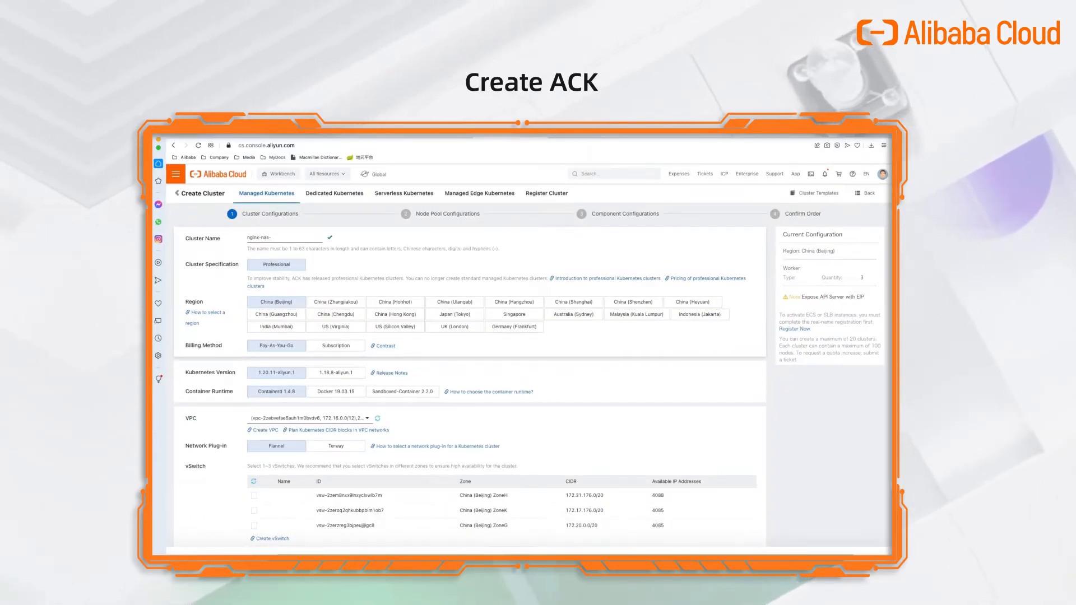
type("demo-ack")
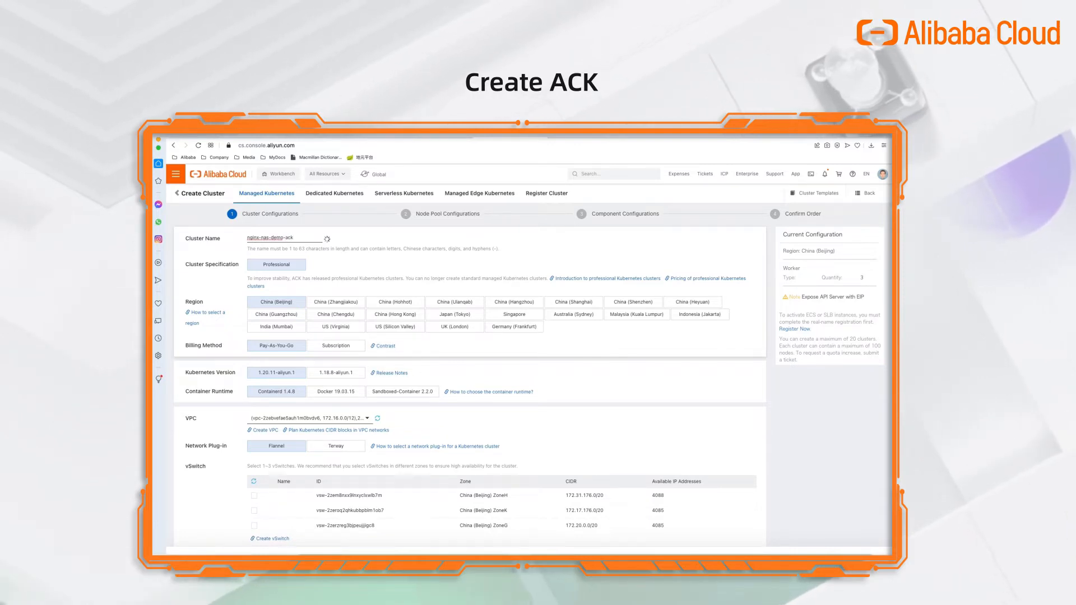
scroll(292, 265, "down", 1)
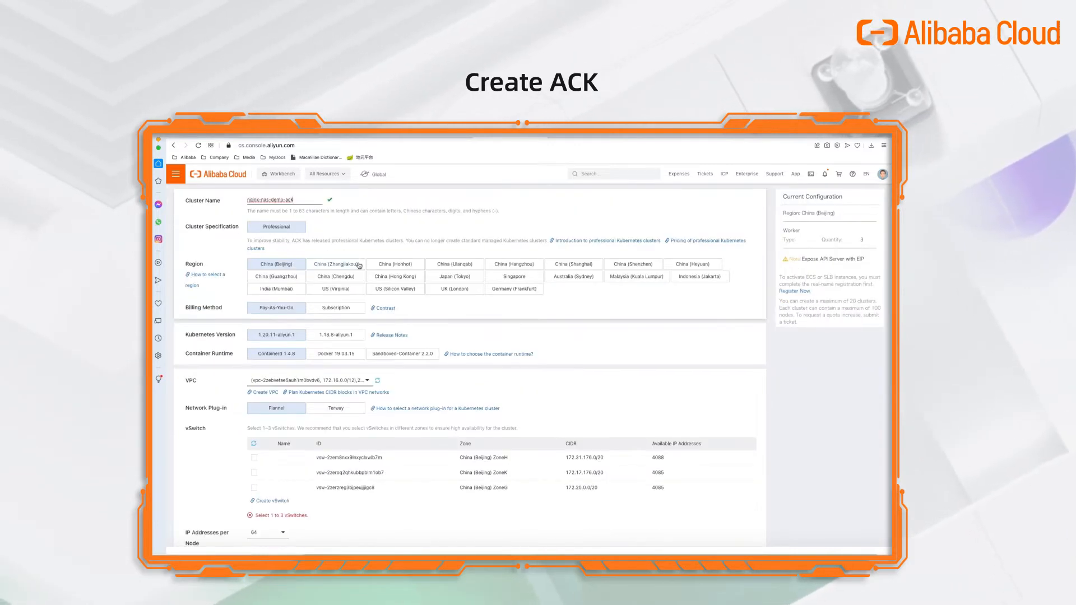
left_click(588, 267)
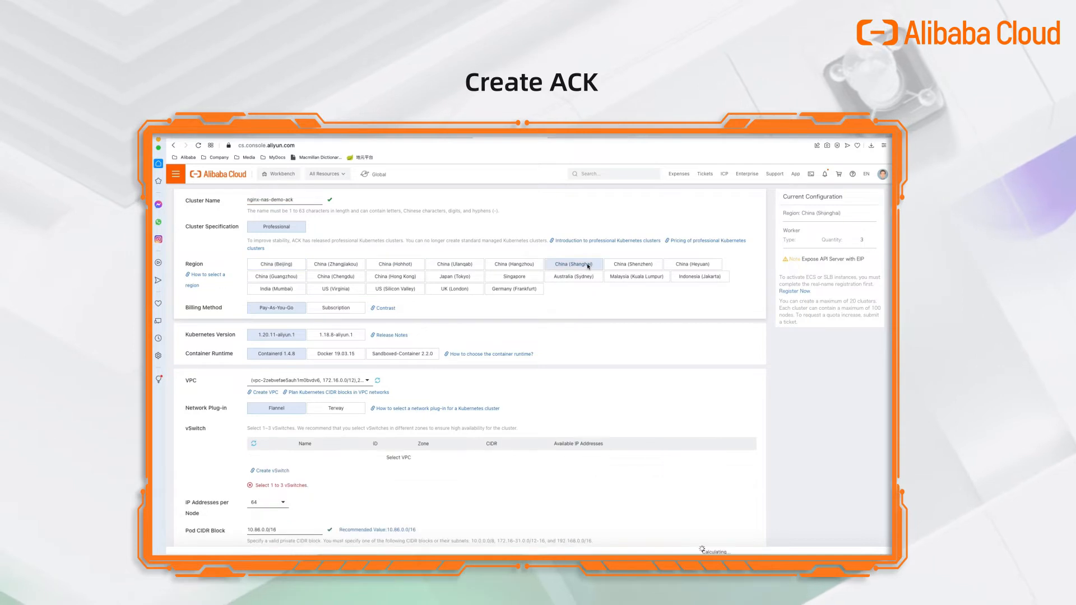
scroll(703, 549, "down", 1)
left_click(254, 432)
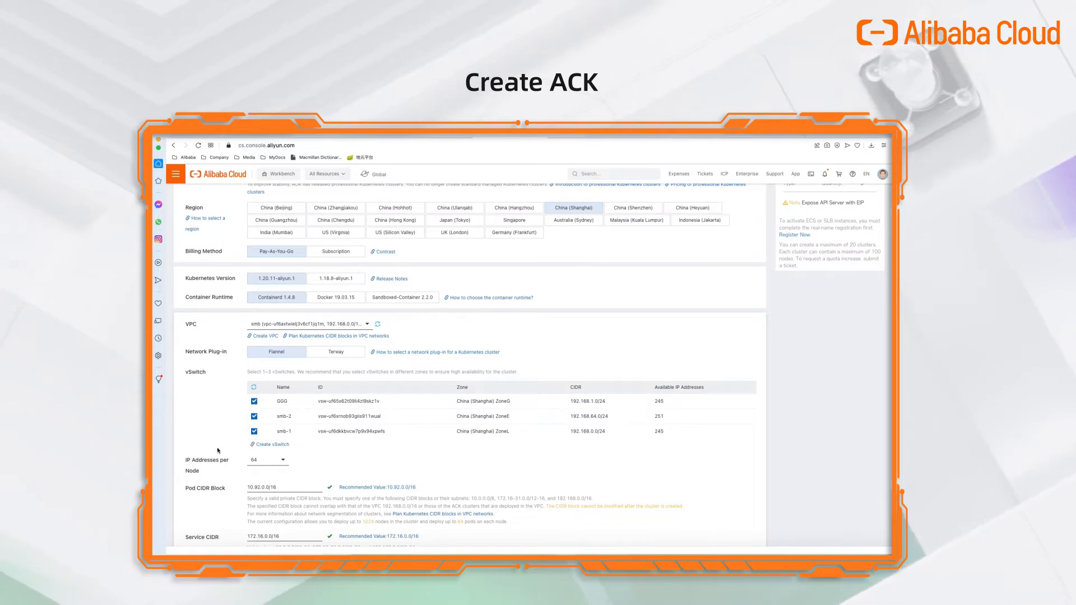
scroll(218, 450, "down", 3)
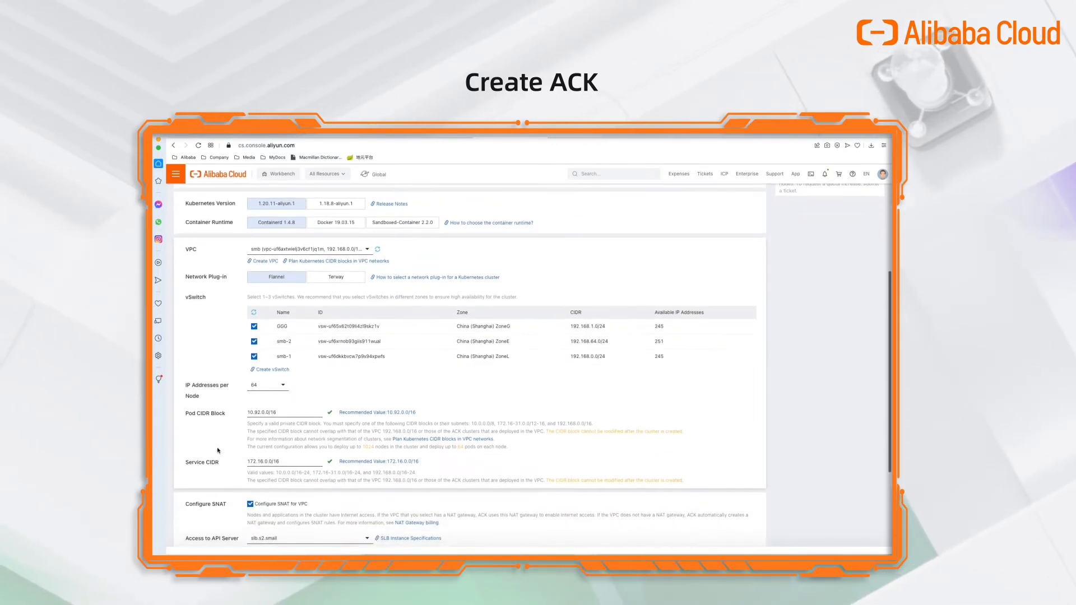
scroll(218, 450, "down", 2)
scroll(218, 450, "down", 3)
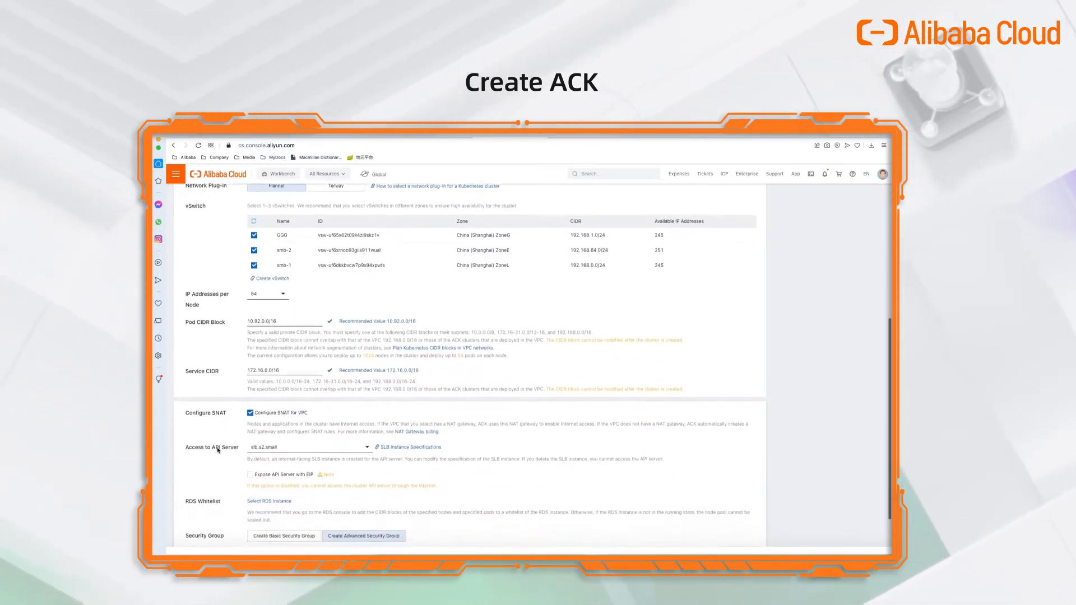
scroll(218, 450, "down", 3)
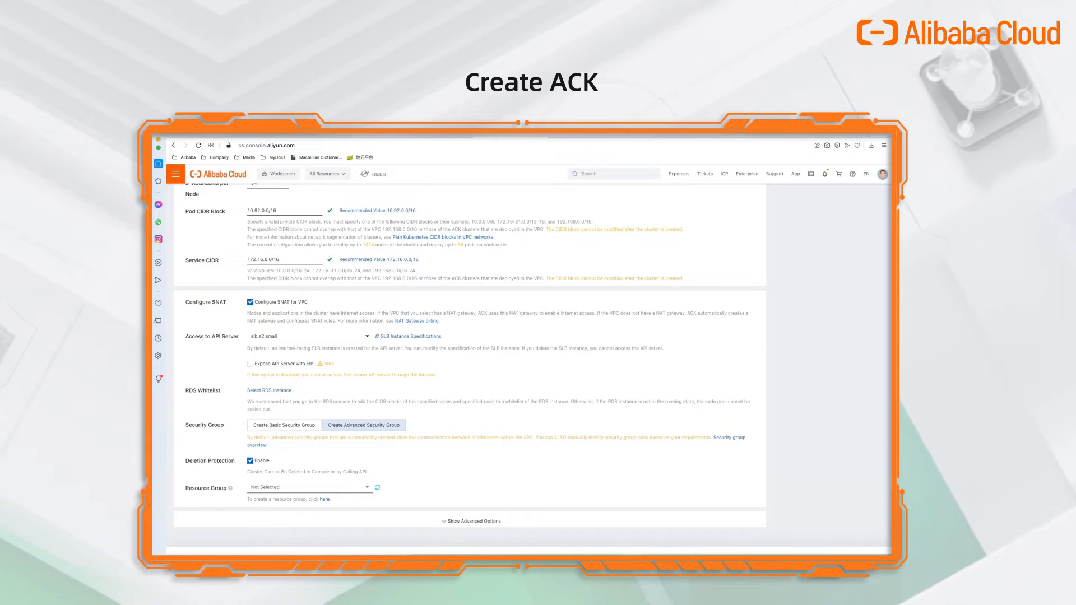
left_click(771, 553)
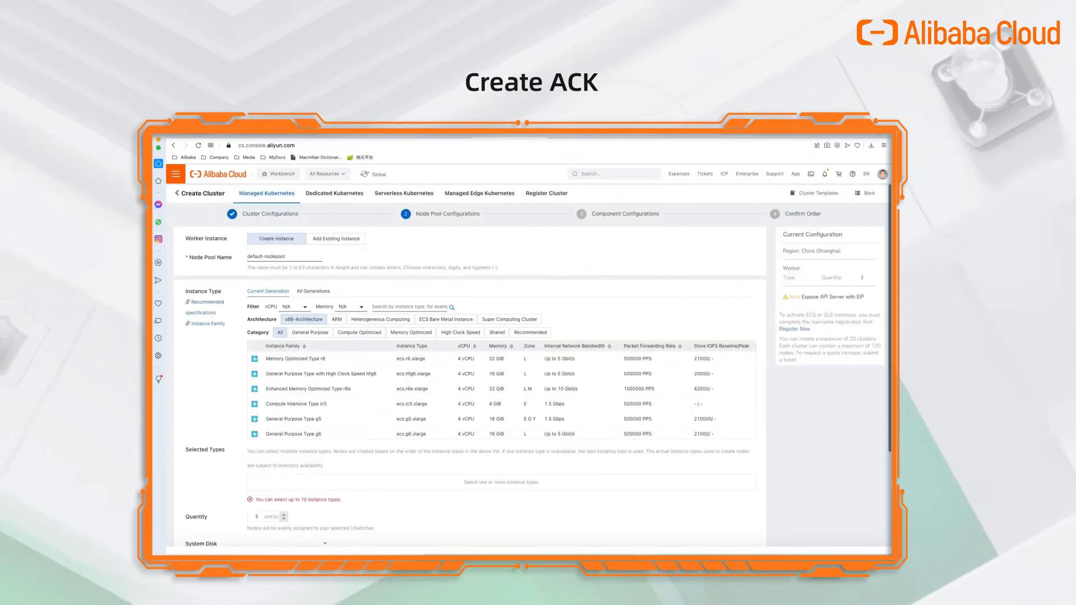
Use ecs.g5.xlarge workers with a 40 GiB Ultra Disk system disk.
scroll(273, 363, "down", 3)
left_click(274, 359)
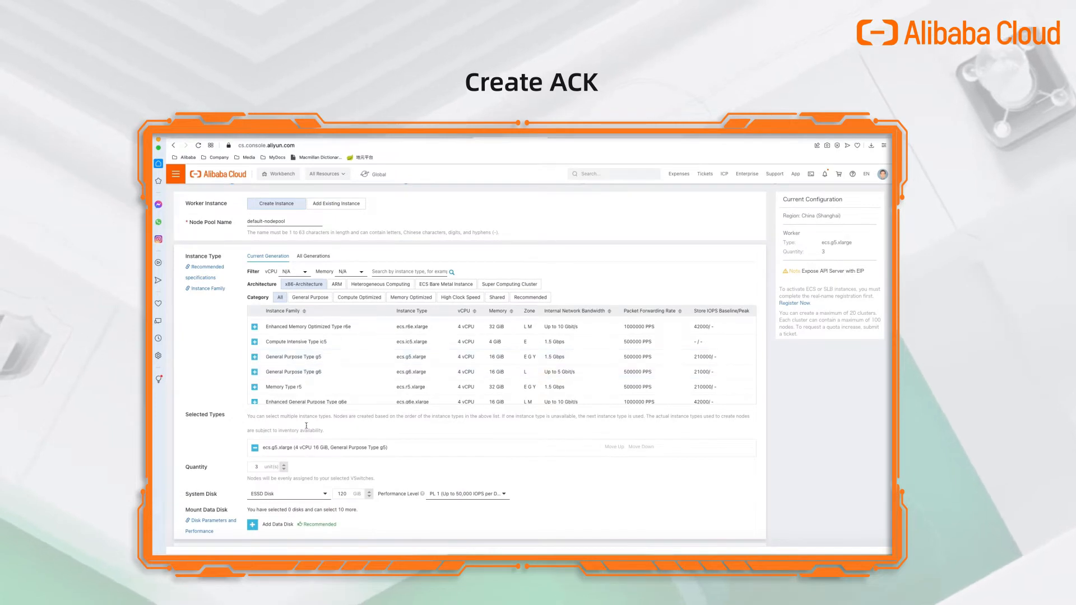
scroll(350, 436, "down", 2)
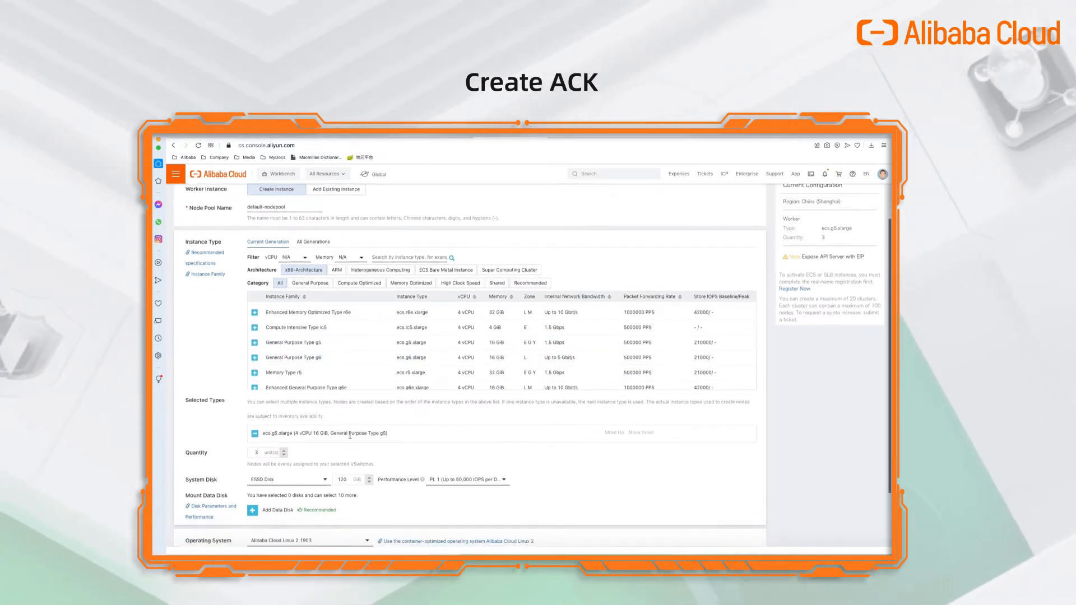
left_click(297, 417)
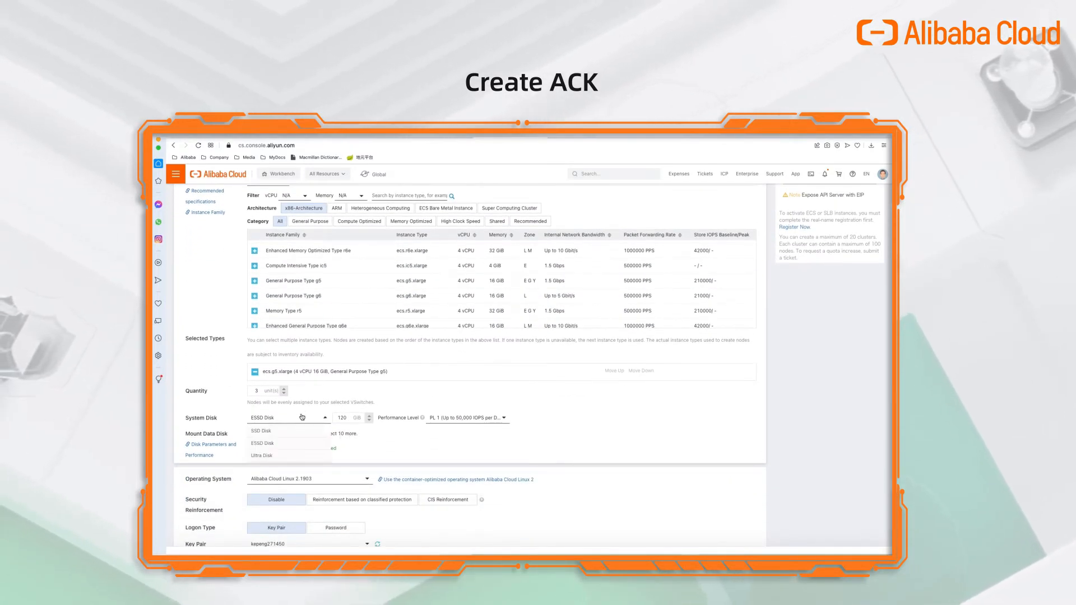
left_click(273, 457)
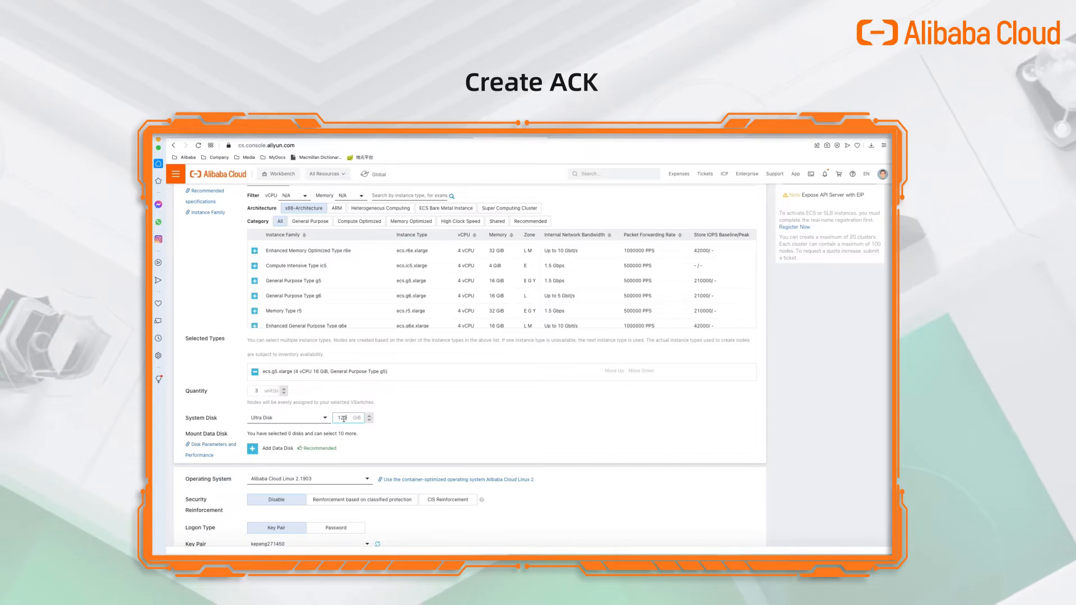
left_click(341, 418)
key("BackSpace")
key("BackSpace")
key("BackSpace")
type("40")
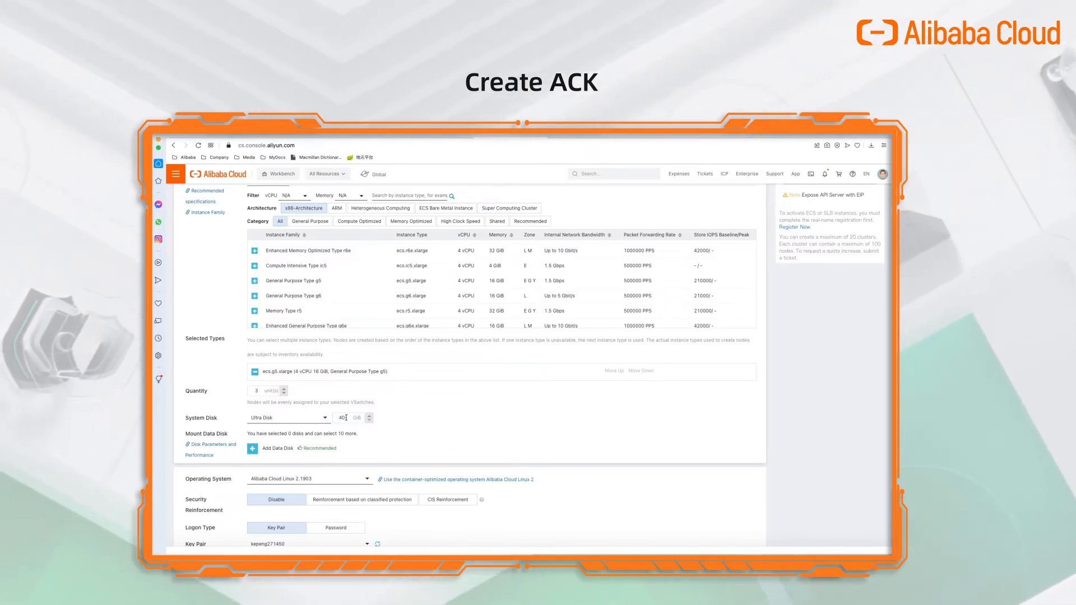
Set node logon to password, enter the node password, and continue to Component Configurations.
scroll(391, 446, "down", 2)
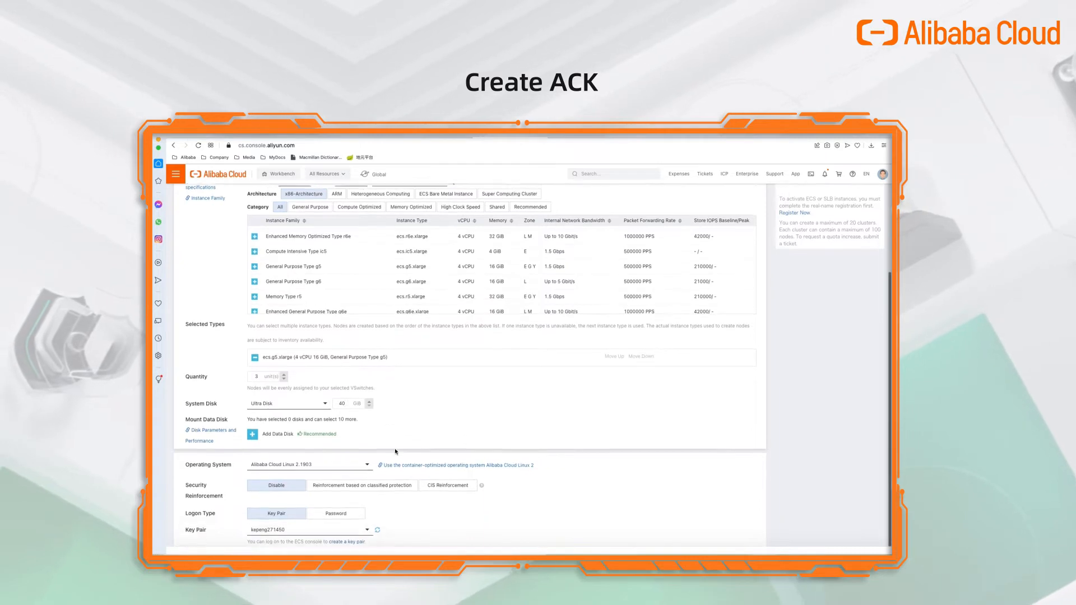
left_click(333, 471)
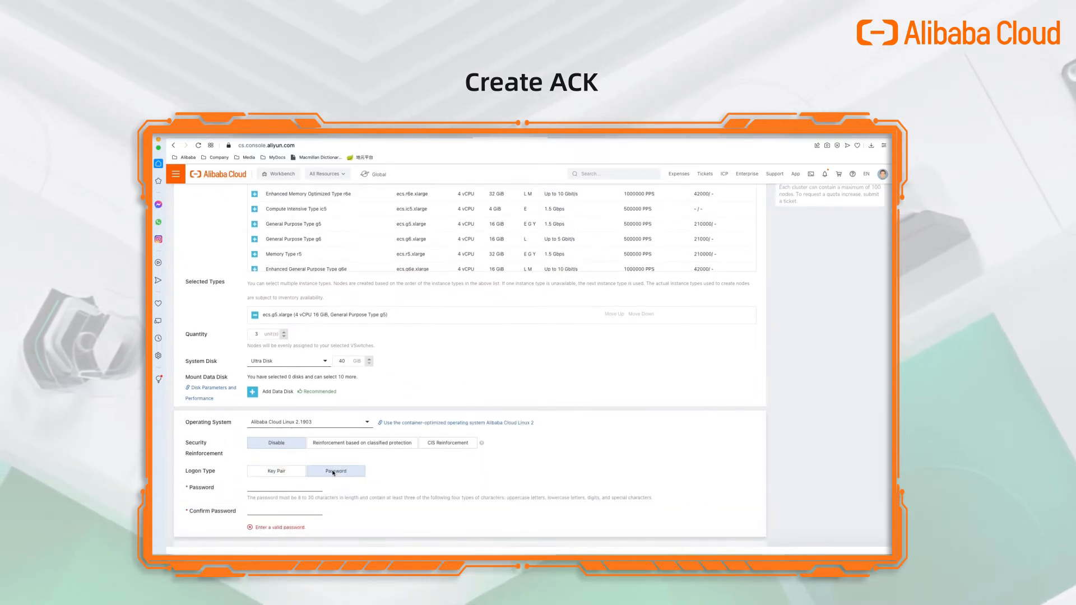
left_click(278, 489)
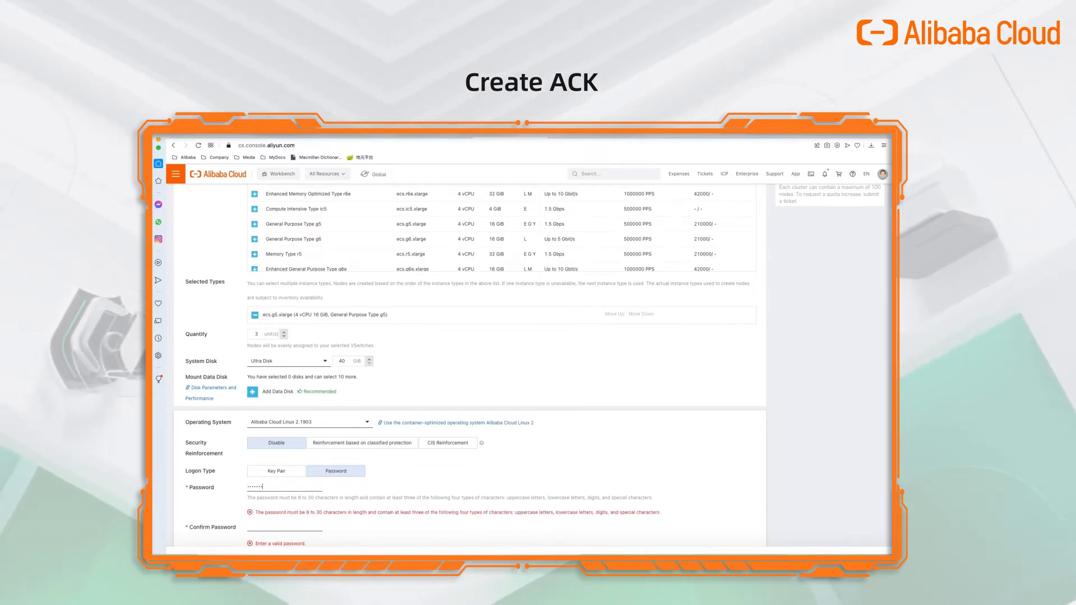
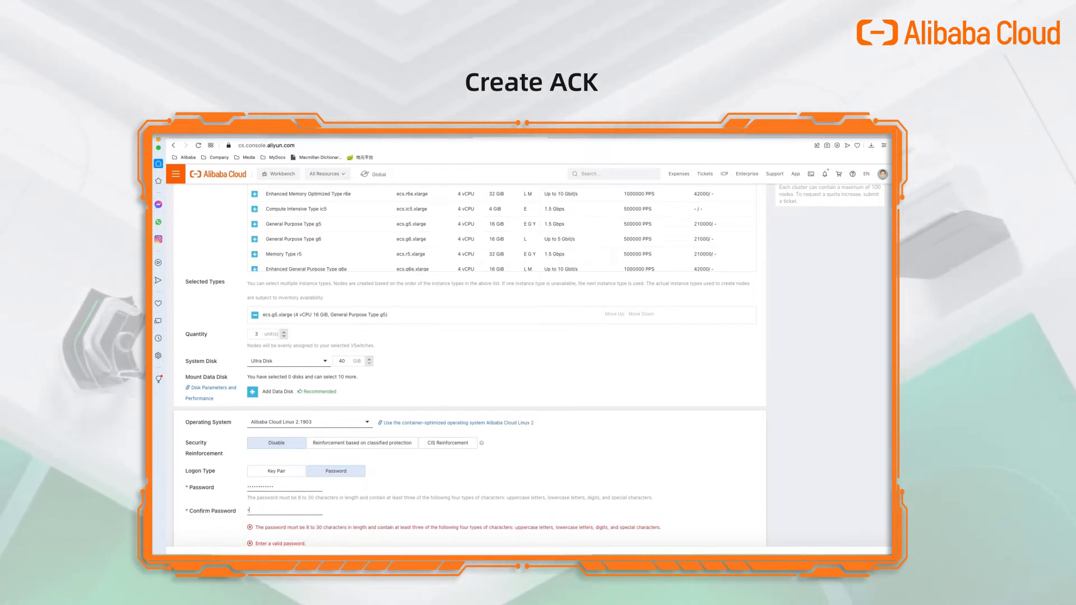
scroll(290, 490, "down", 5)
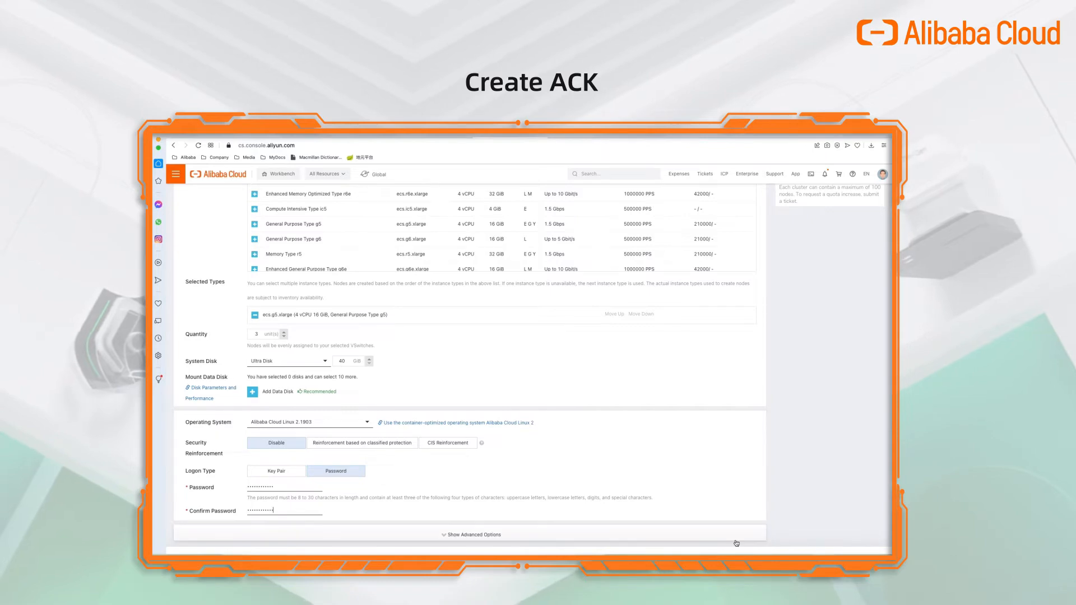
left_click(614, 411)
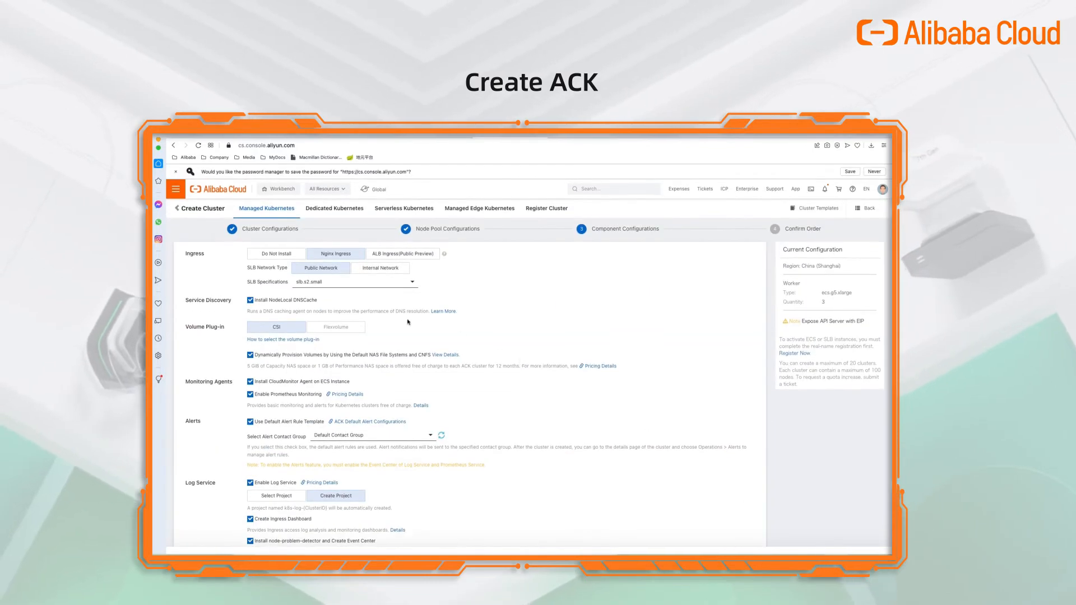
Advance the nginx-nas-demo-ack cluster wizard to Confirm Order and accept the Terms of Service.
scroll(614, 411, "down", 3)
left_click(794, 562)
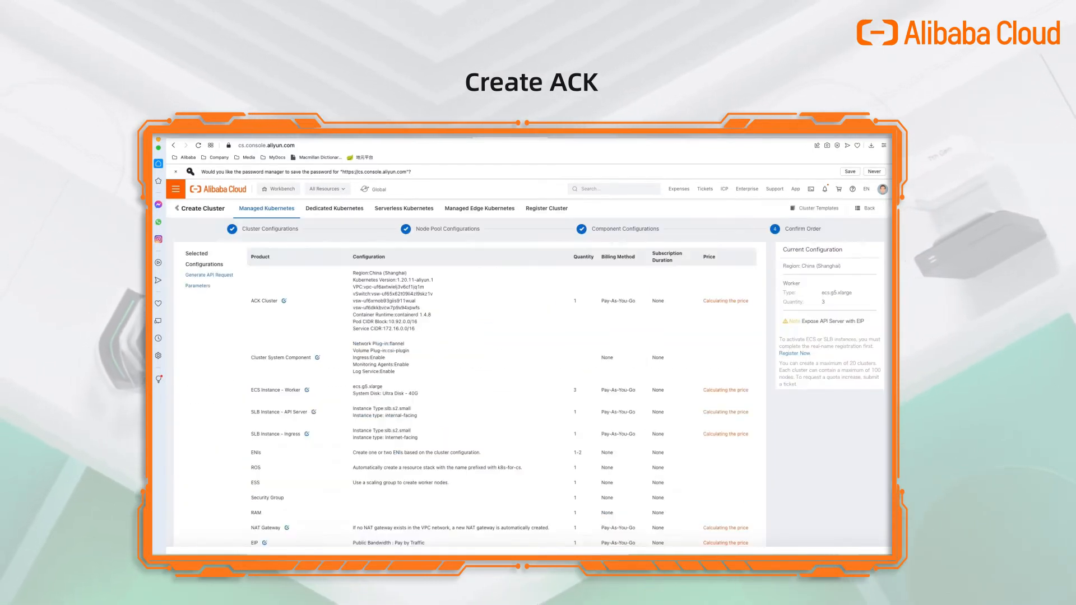
scroll(692, 452, "down", 1)
scroll(692, 452, "down", 10)
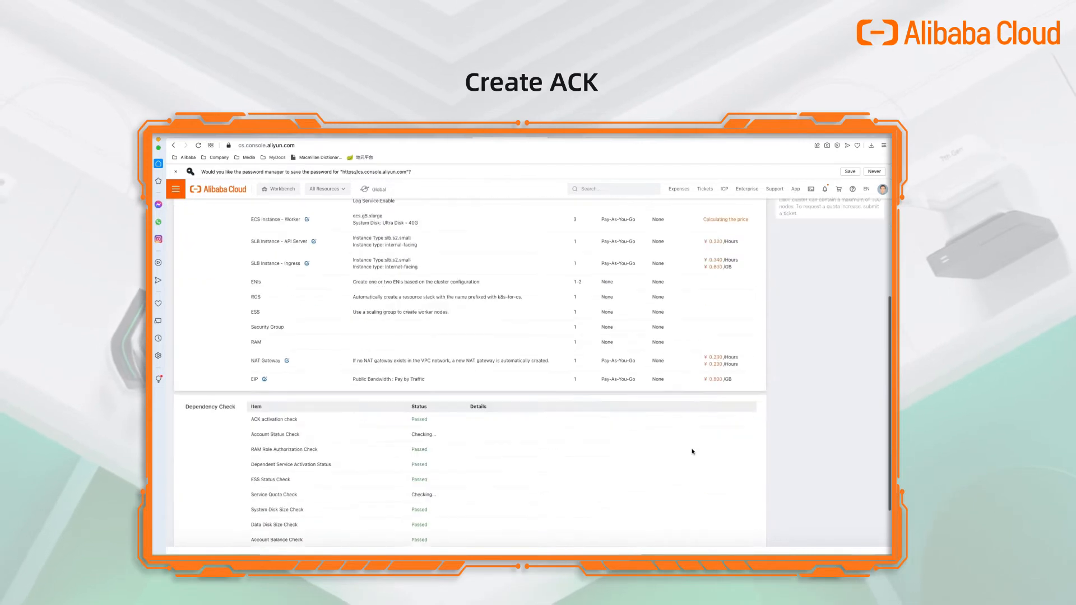
left_click(795, 561)
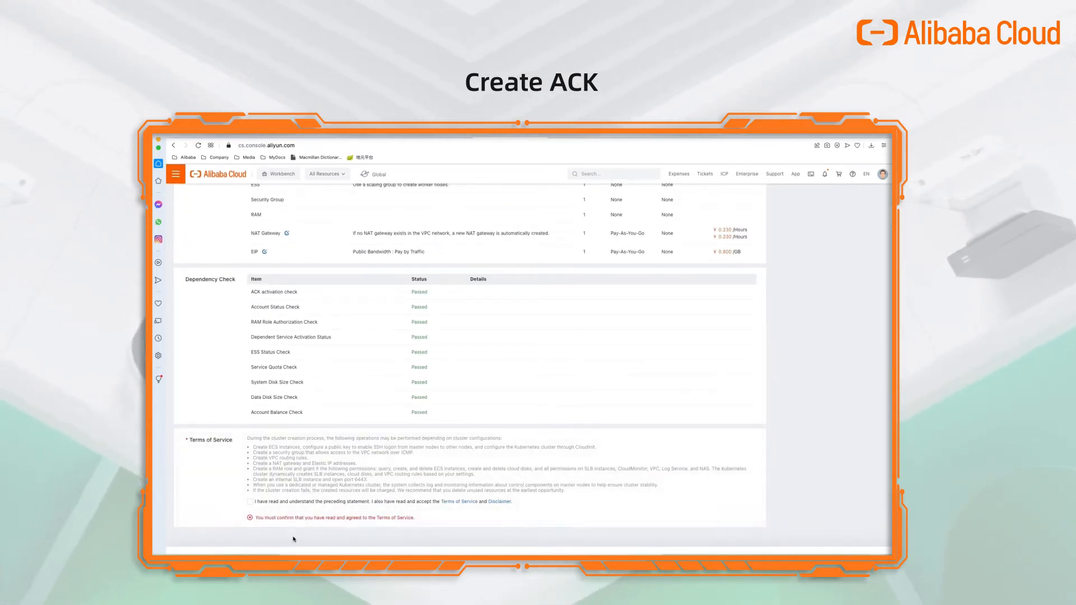
left_click(250, 502)
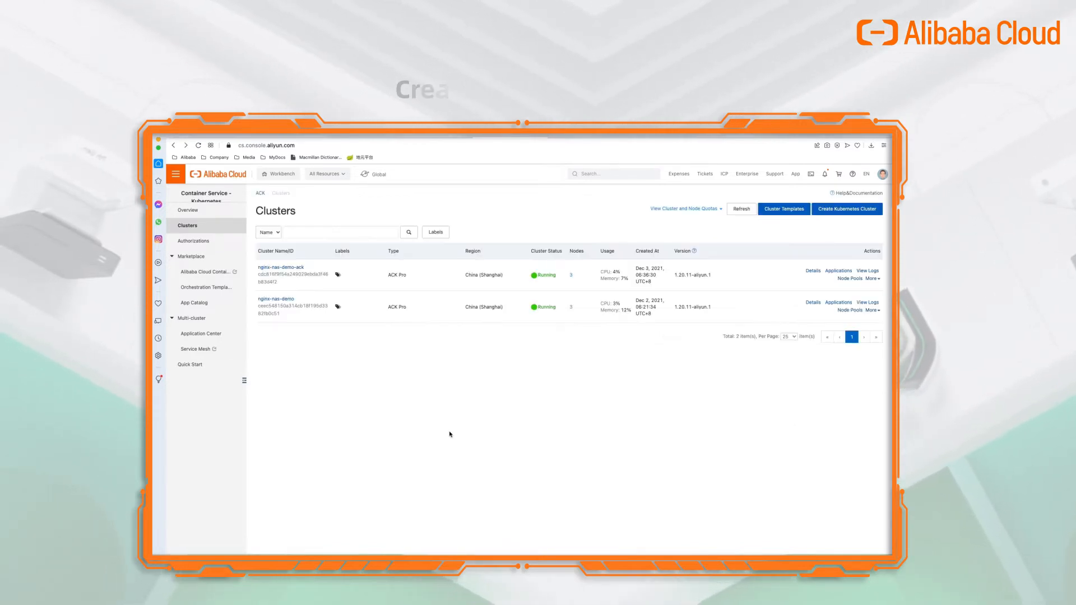
Review nginx-nas-demo-ack's connection and basic info, then start creating an EIP for the API server.
left_click(284, 269)
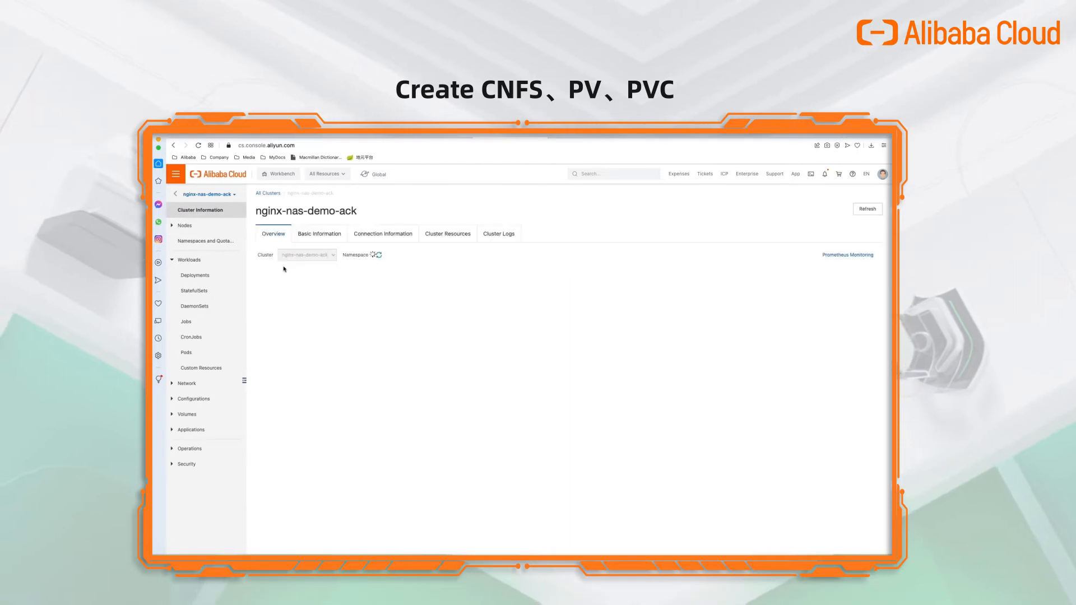
left_click(375, 240)
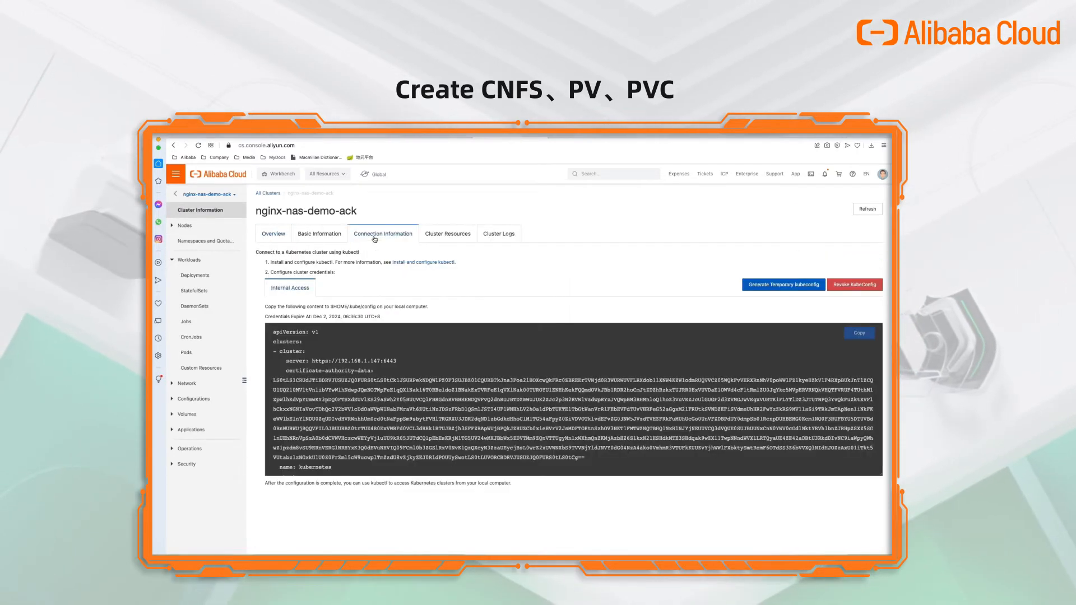
left_click(331, 238)
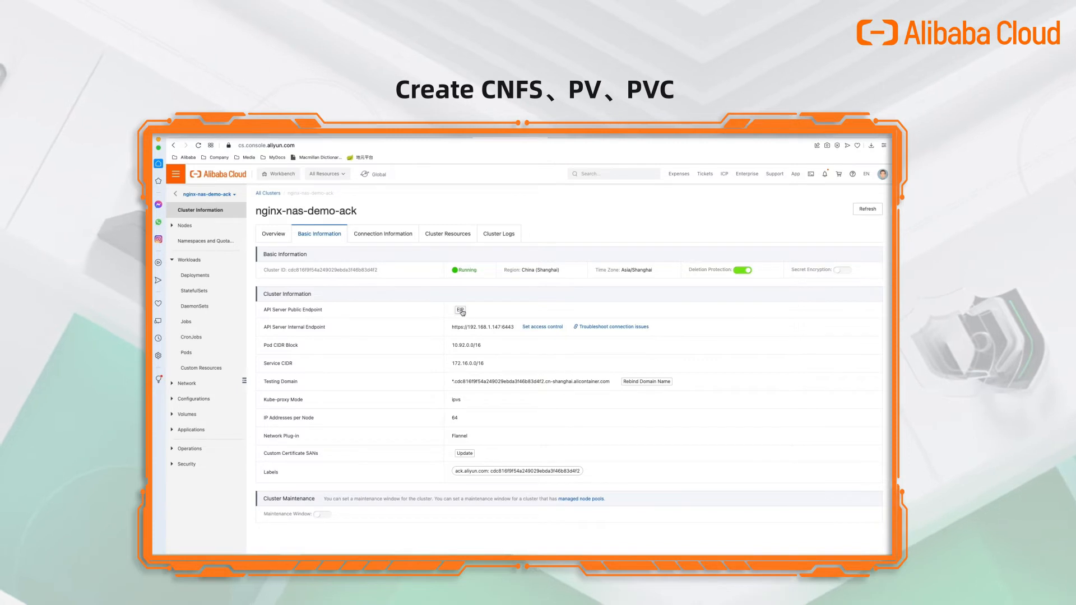
left_click(461, 310)
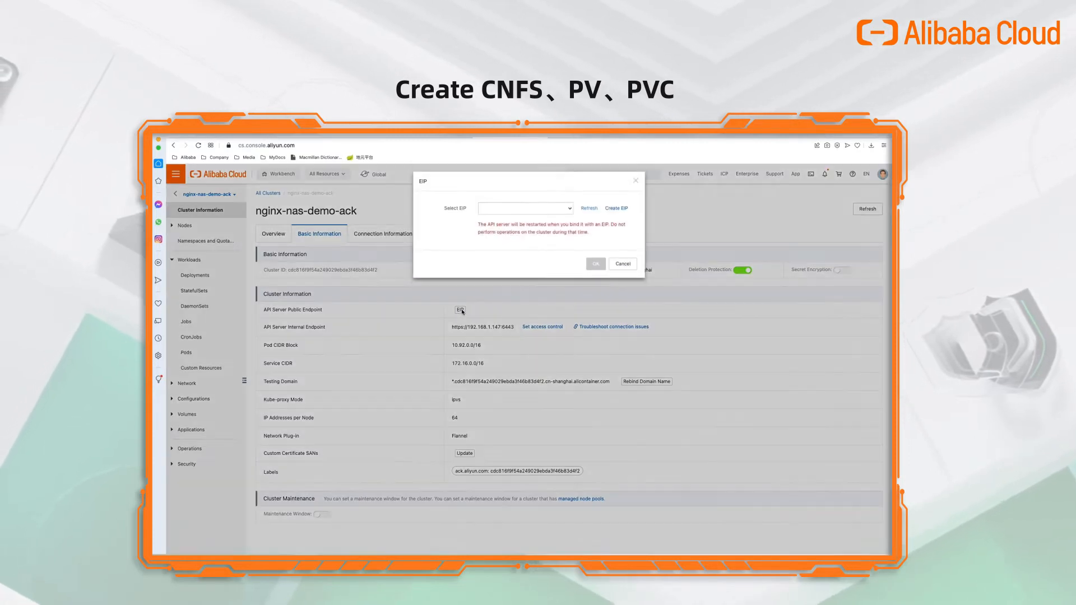
left_click(615, 216)
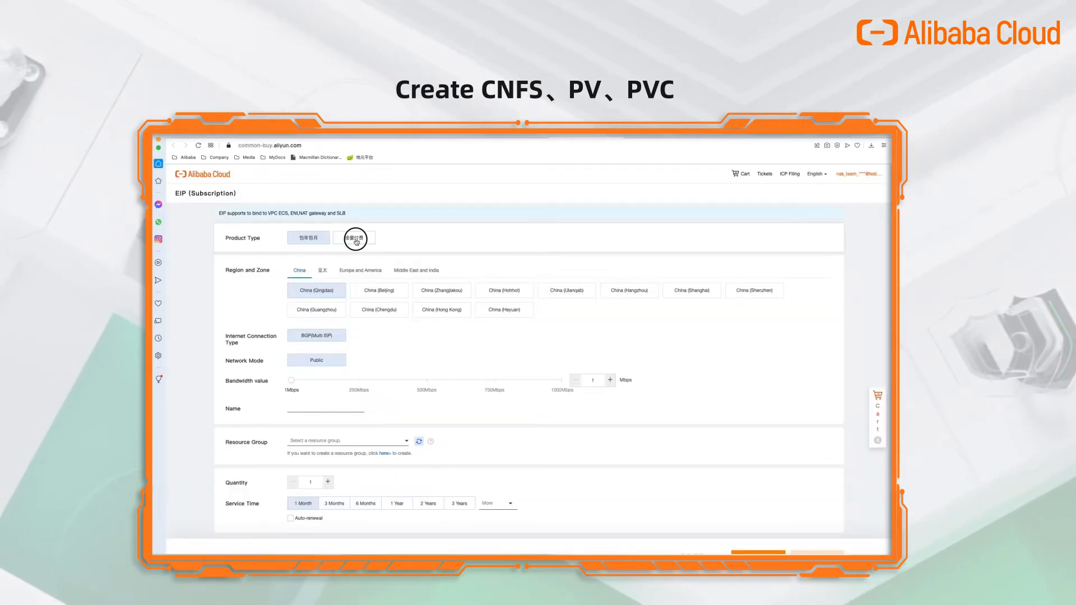
Order a pay-as-you-go Elastic IP named nginx-nas-demo-eip in China (Shanghai).
left_click(356, 239)
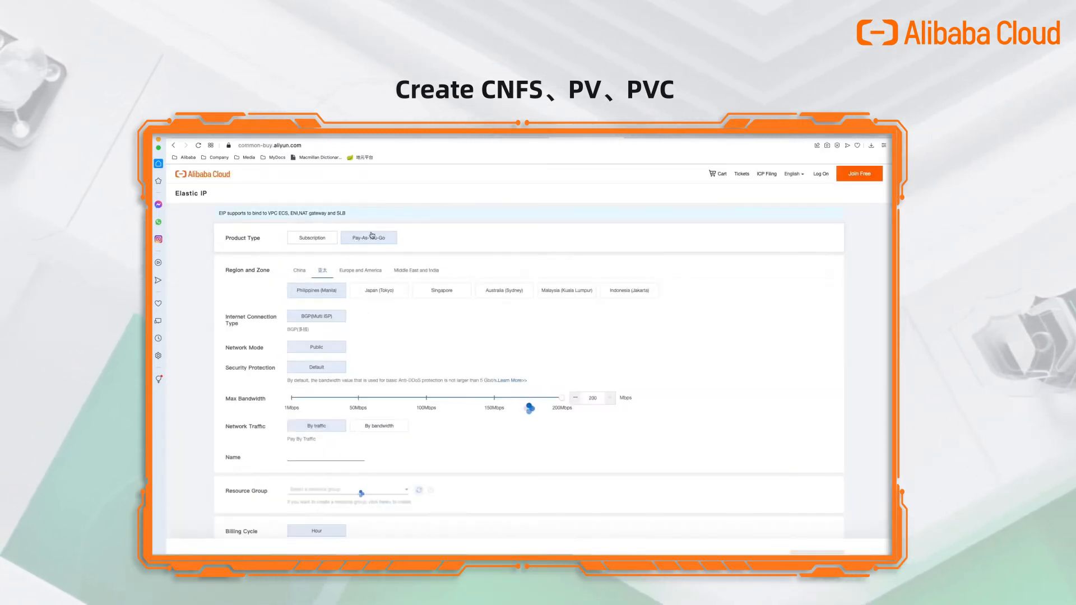
left_click(300, 270)
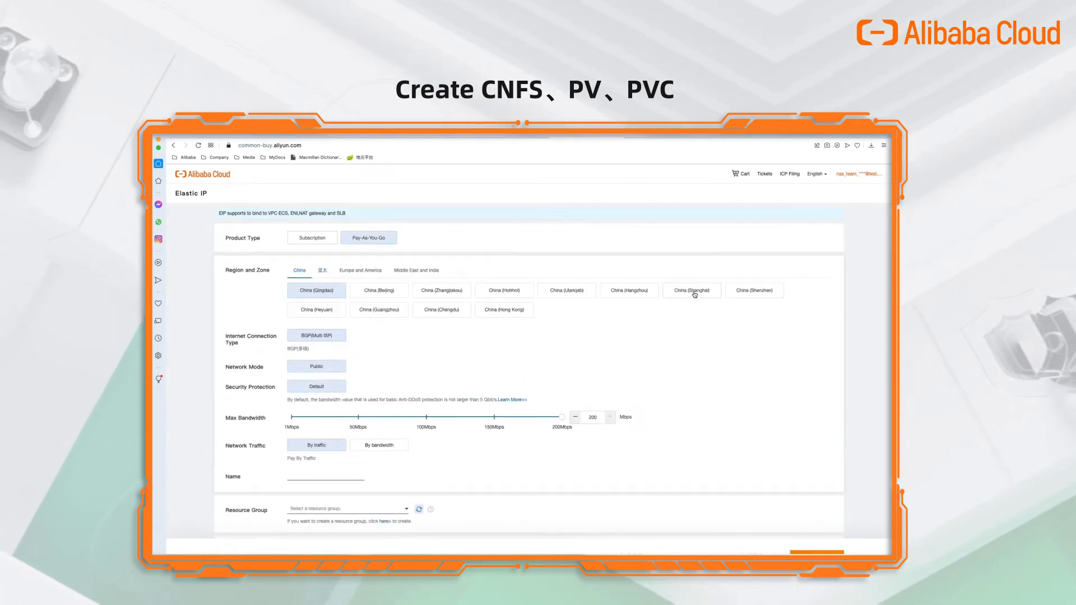
left_click(693, 291)
scroll(393, 298, "down", 1)
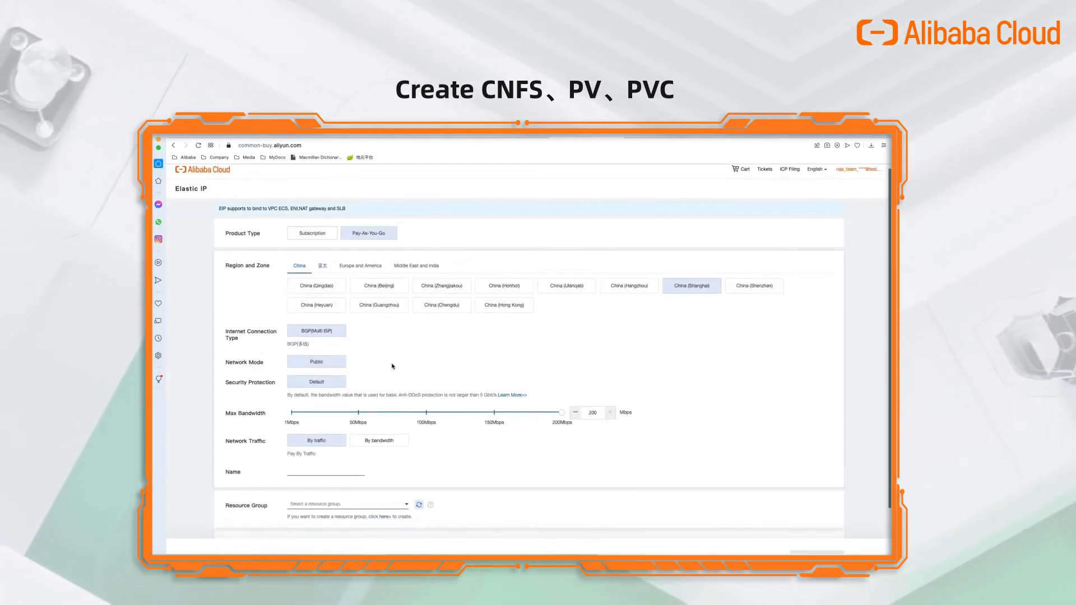
left_click(322, 464)
type("n")
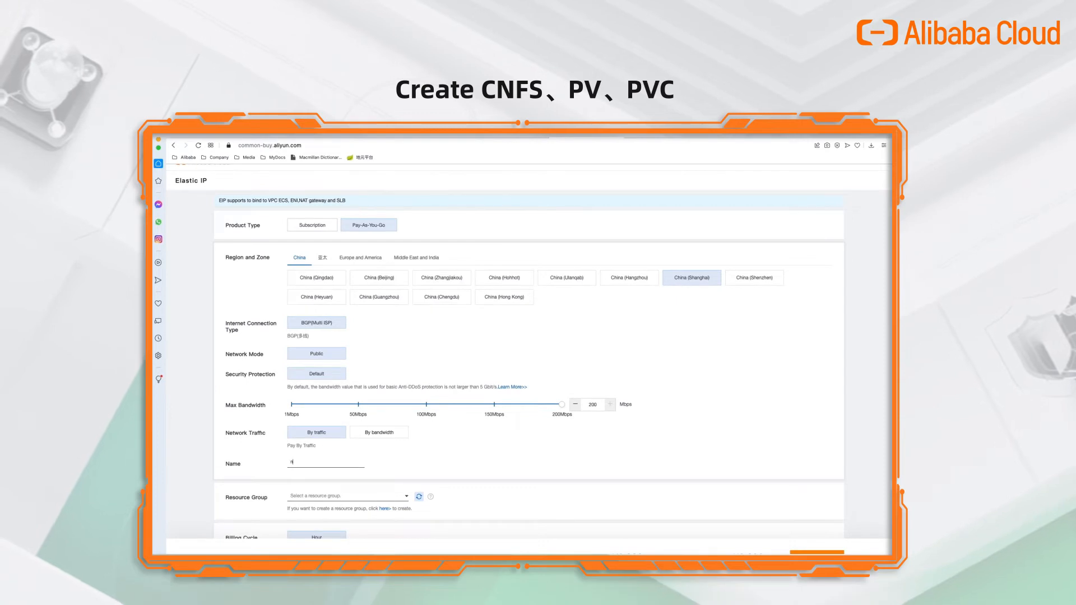
type("ginx-nas-")
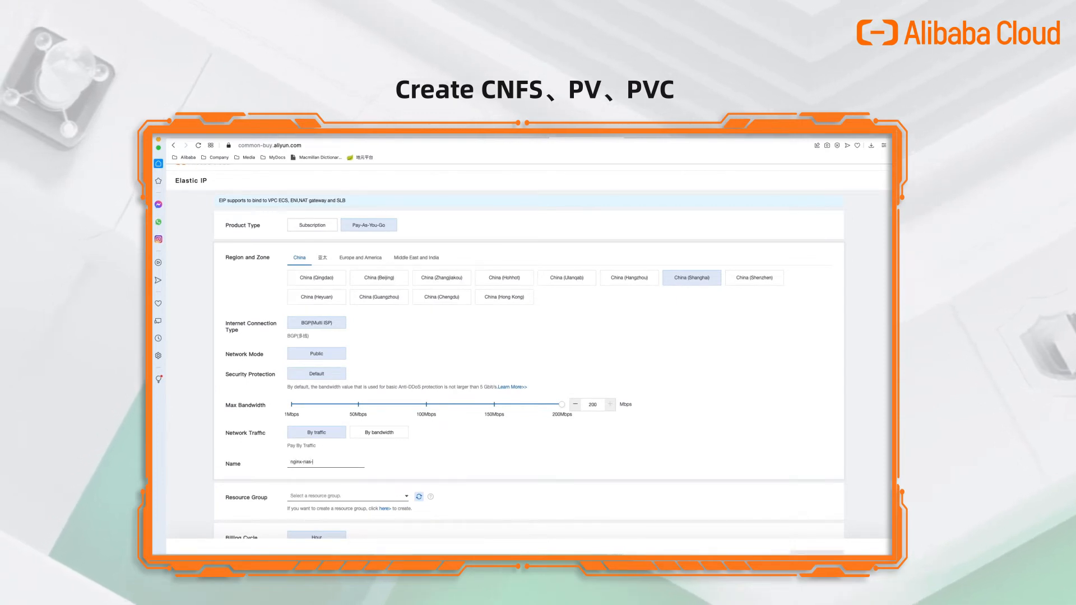
type("demo-")
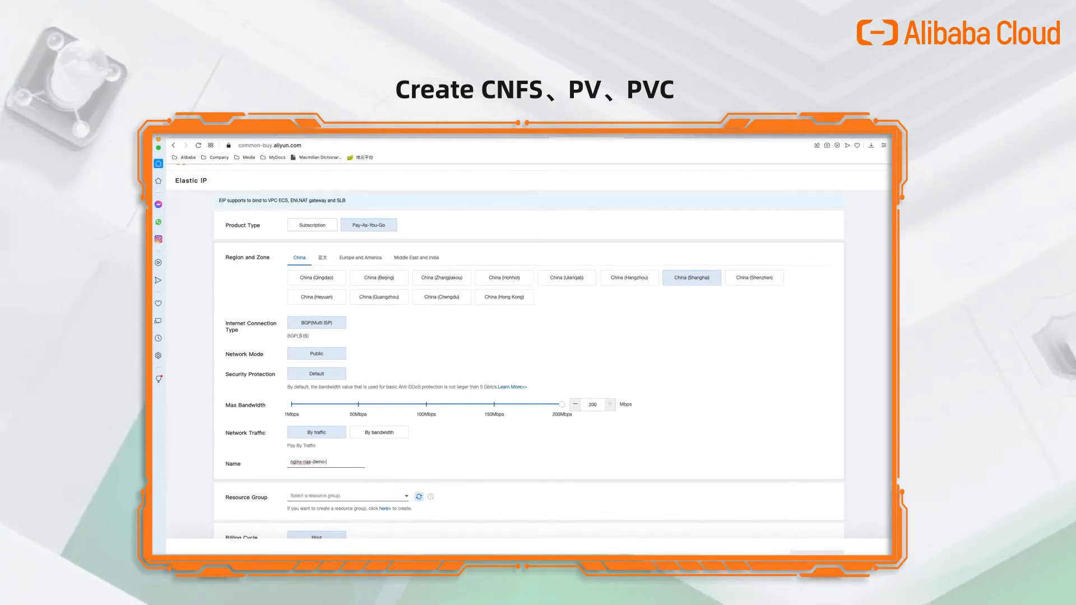
type("eip")
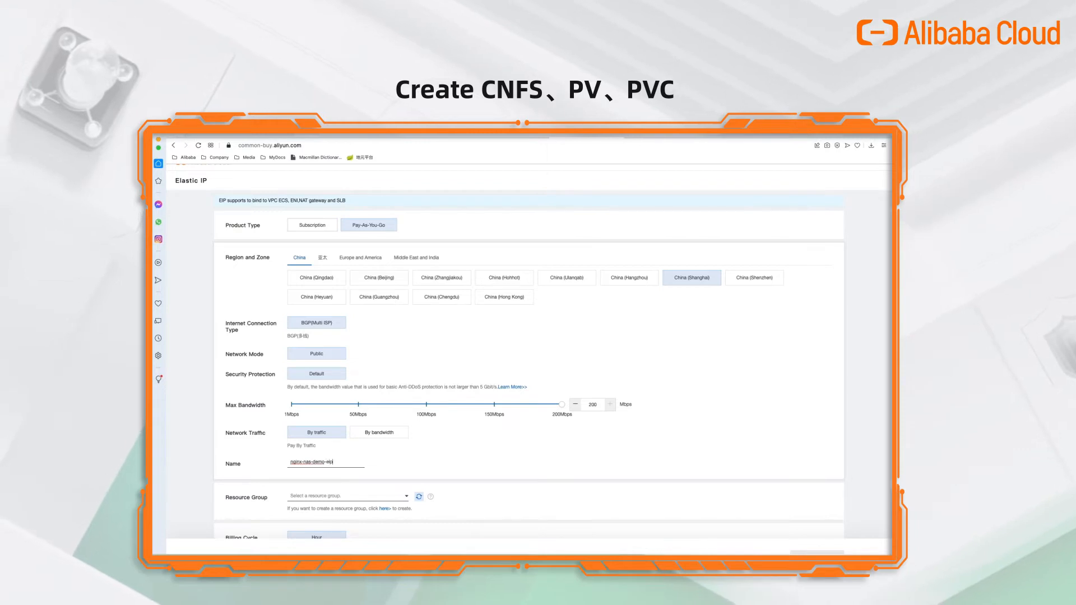
scroll(440, 481, "down", 3)
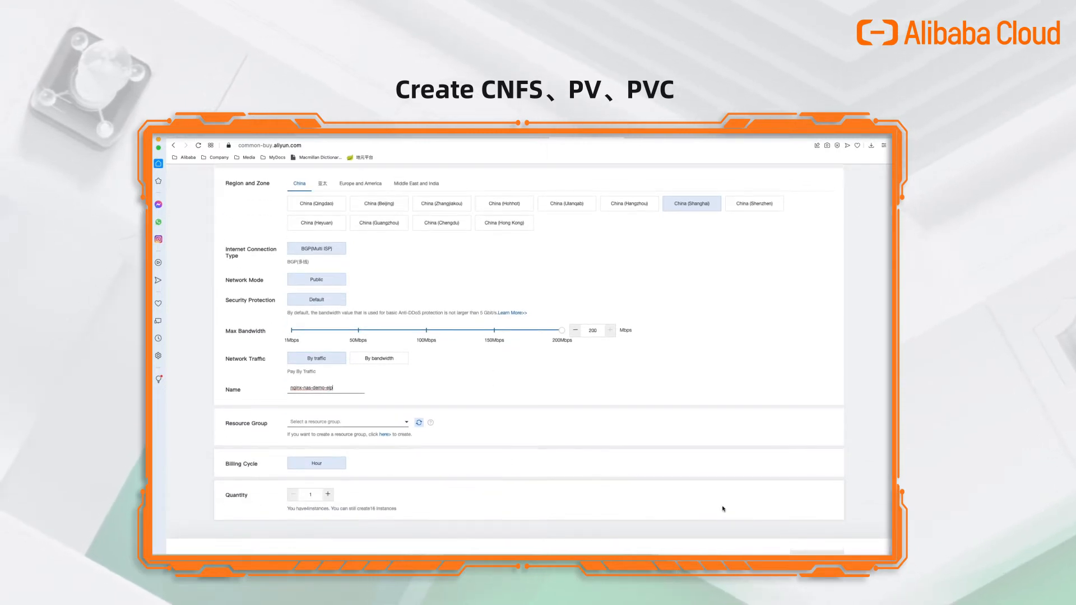
left_click(817, 552)
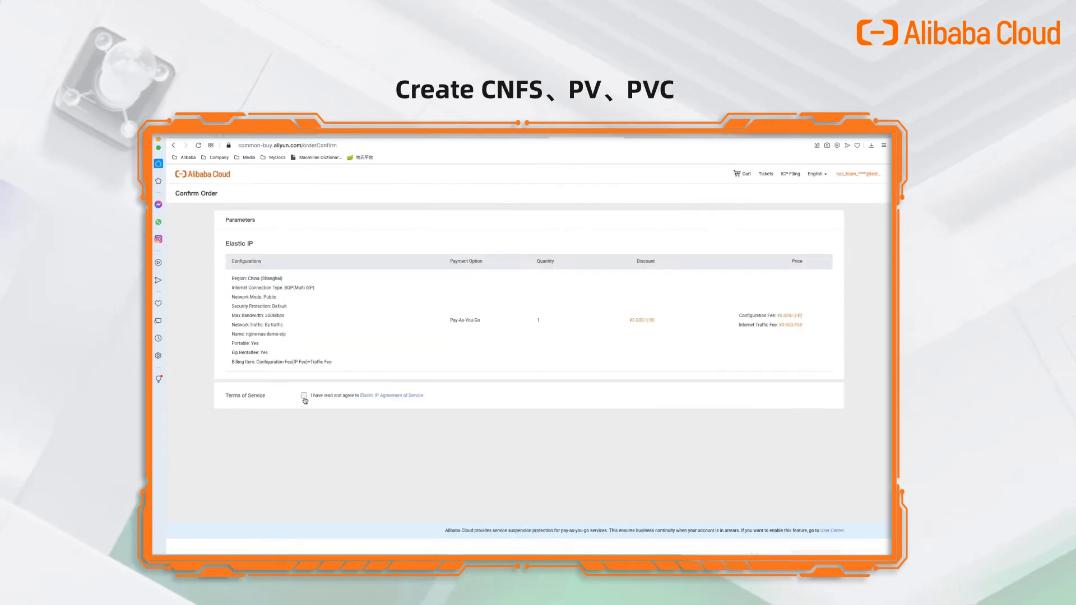
Agree to the Elastic IP terms, activate it, and go to the Elastic IP management console.
left_click(304, 396)
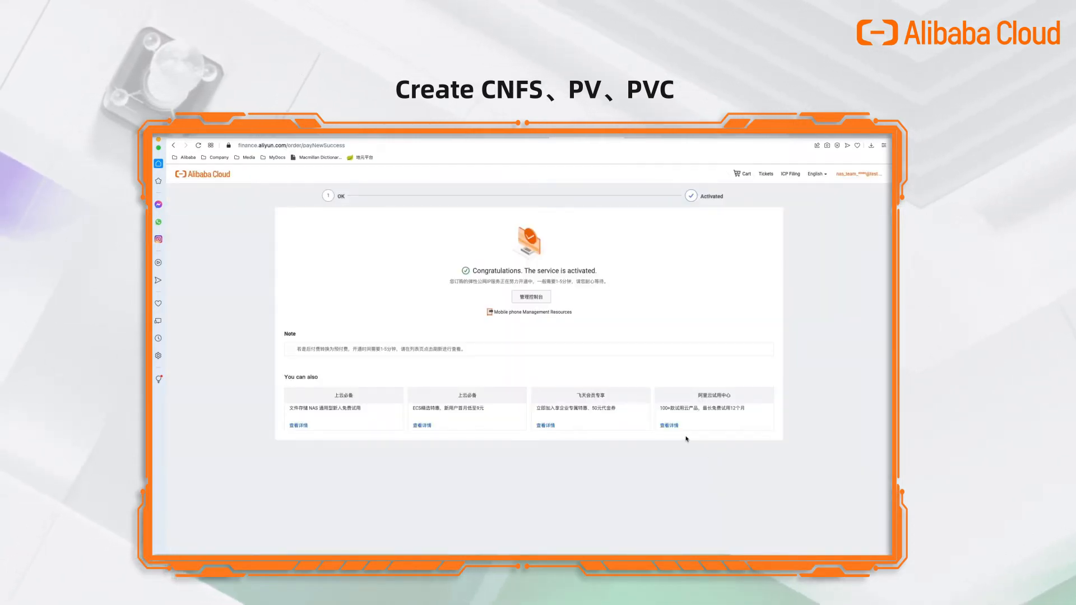
left_click(532, 297)
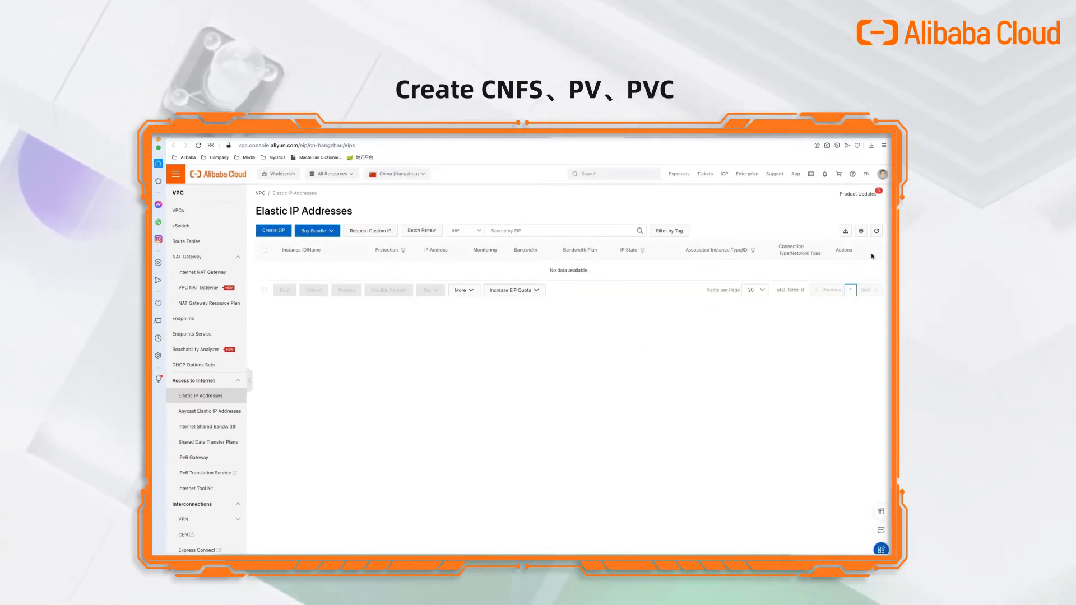
Refresh the Elastic IP list and switch the region to China (Shanghai).
left_click(878, 233)
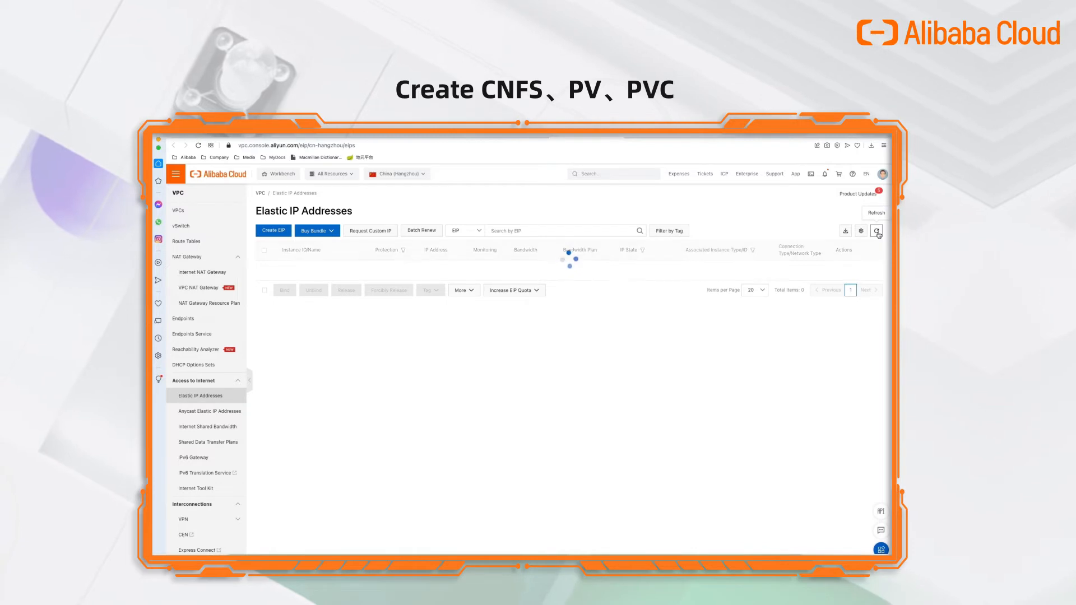
left_click(399, 174)
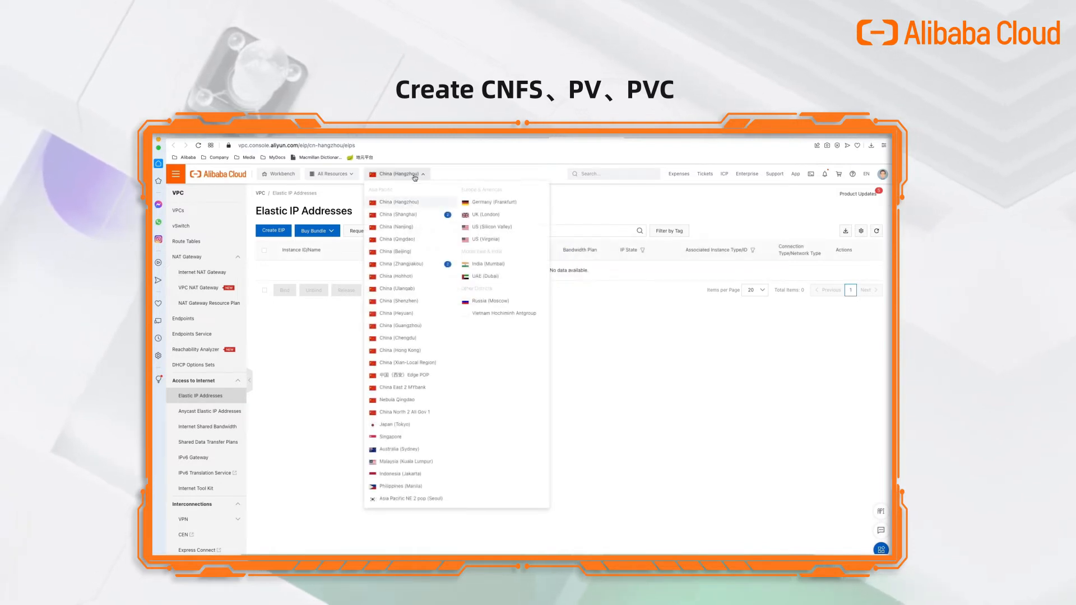
left_click(412, 219)
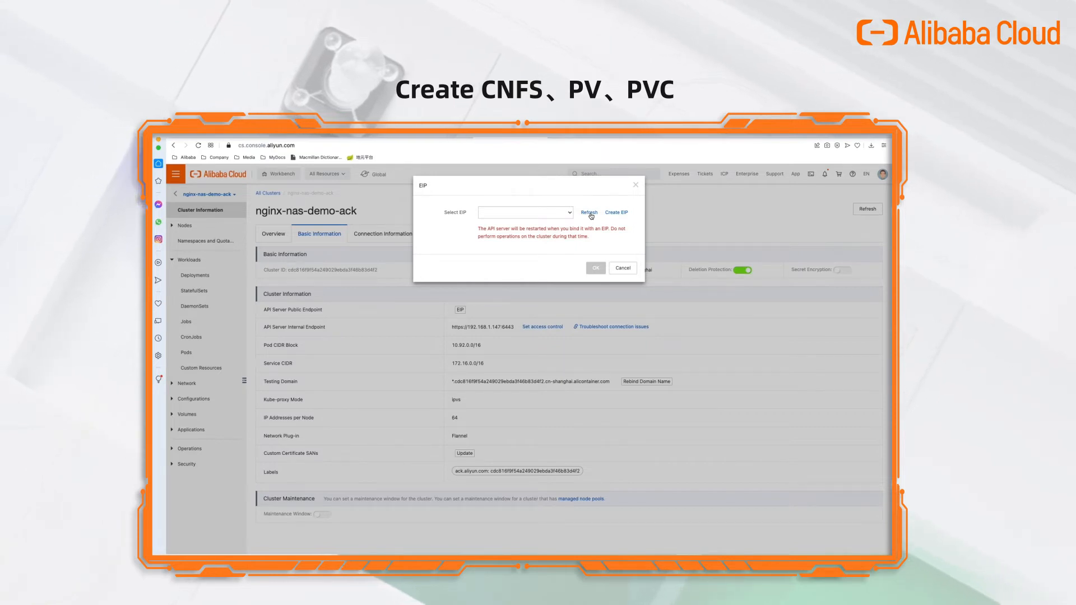
Bind EIP 139.196.255.196 to the cluster's API server, then launch Cloud Shell.
left_click(565, 213)
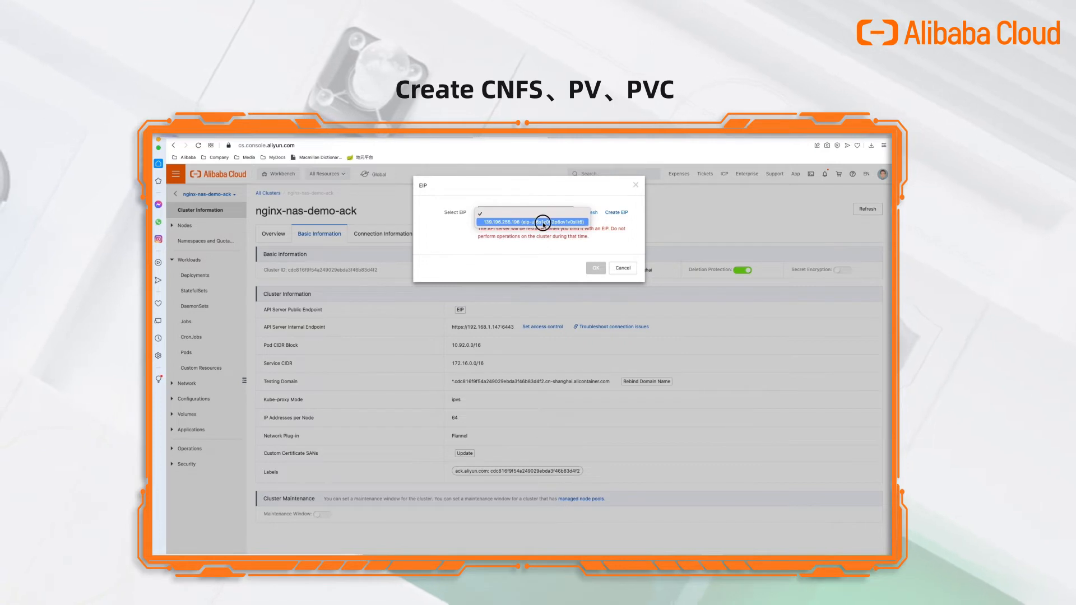
left_click(543, 223)
left_click(594, 268)
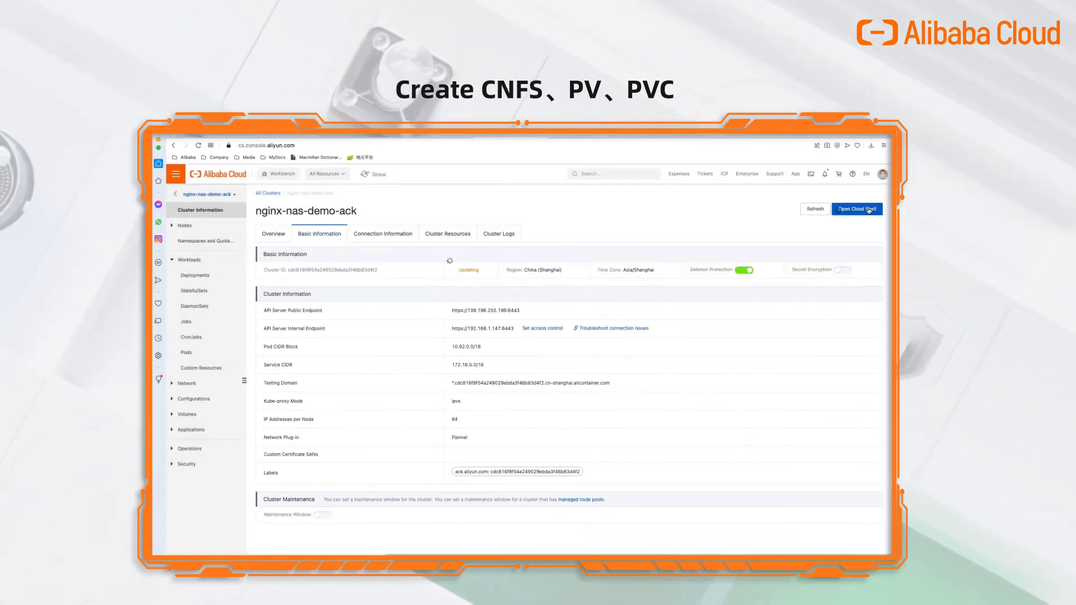
left_click(869, 209)
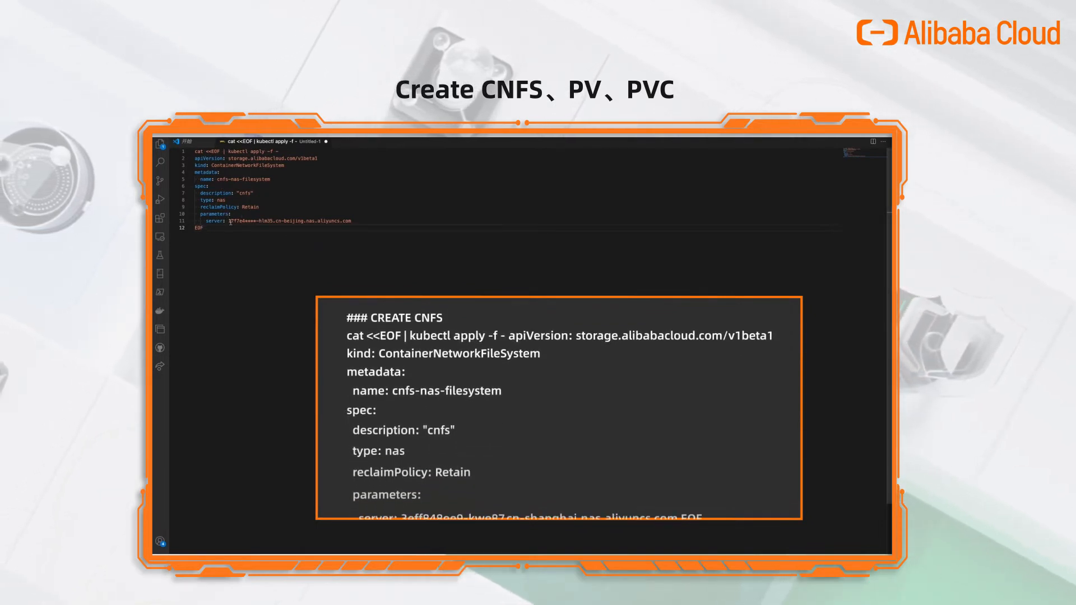
Replace the manifest's server with 3eff848ee9-kwe87.cn-shanghai.nas.aliyuncs.com and select the whole manifest.
left_click_drag(229, 221, 360, 220)
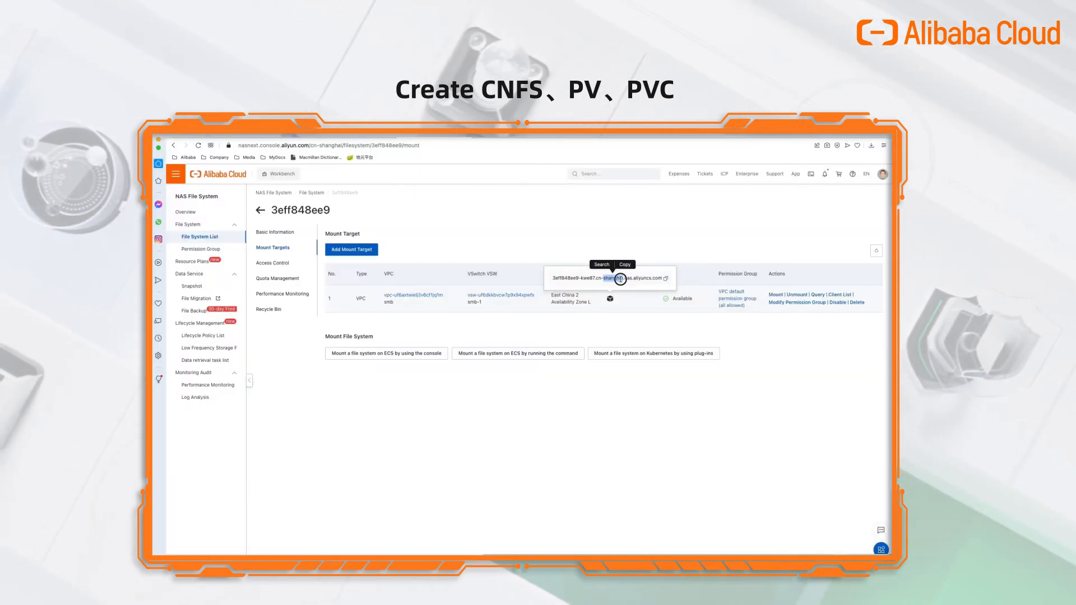
left_click(667, 280)
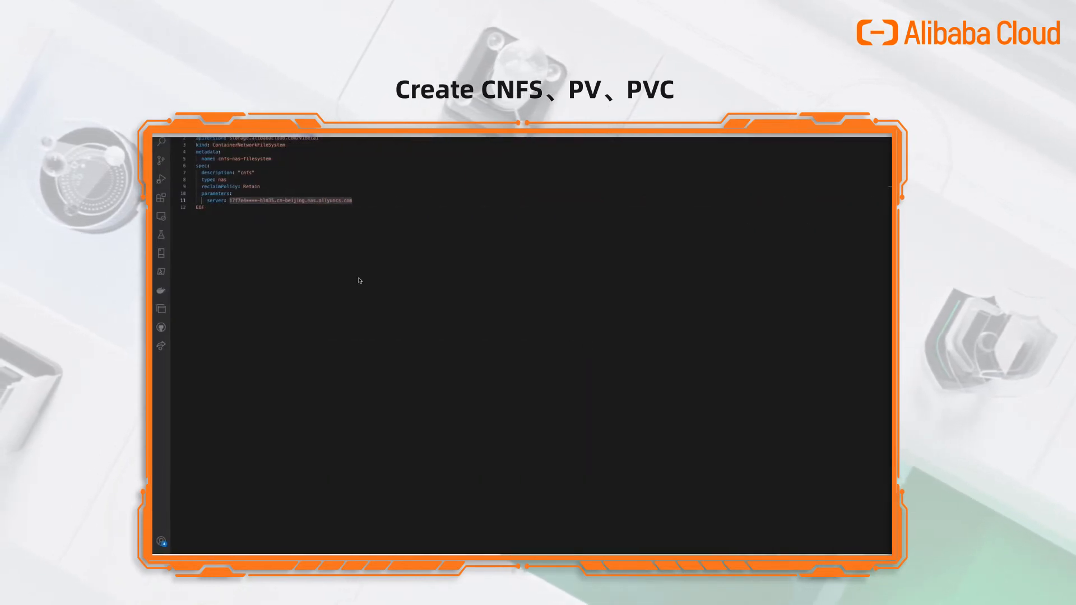
type("3eff848ee9-kwe87.cn-shanghai.nas.aliyuncs.com")
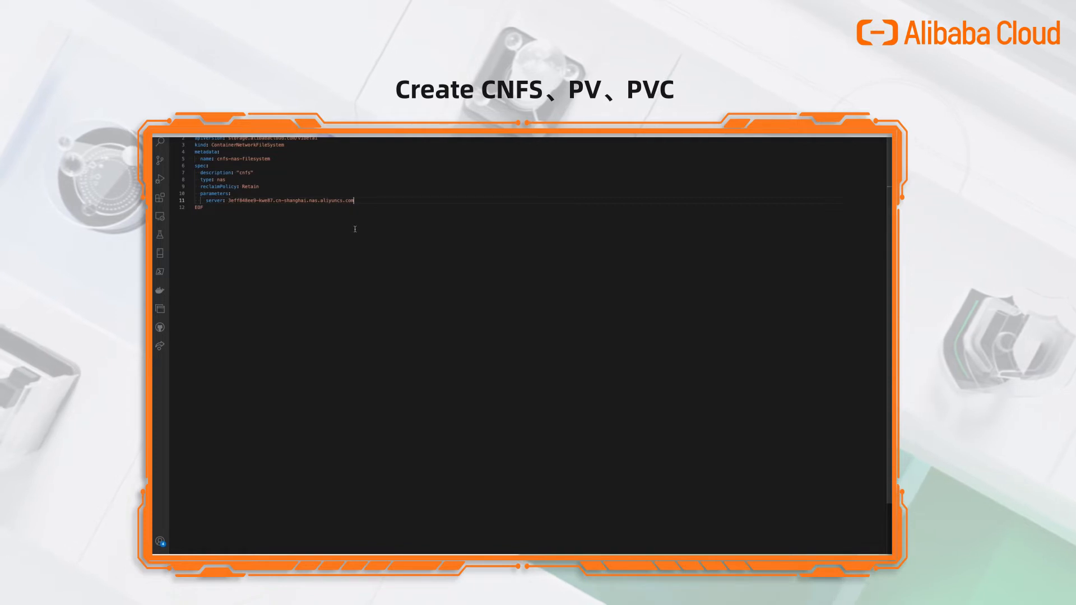
key("ctrl+a")
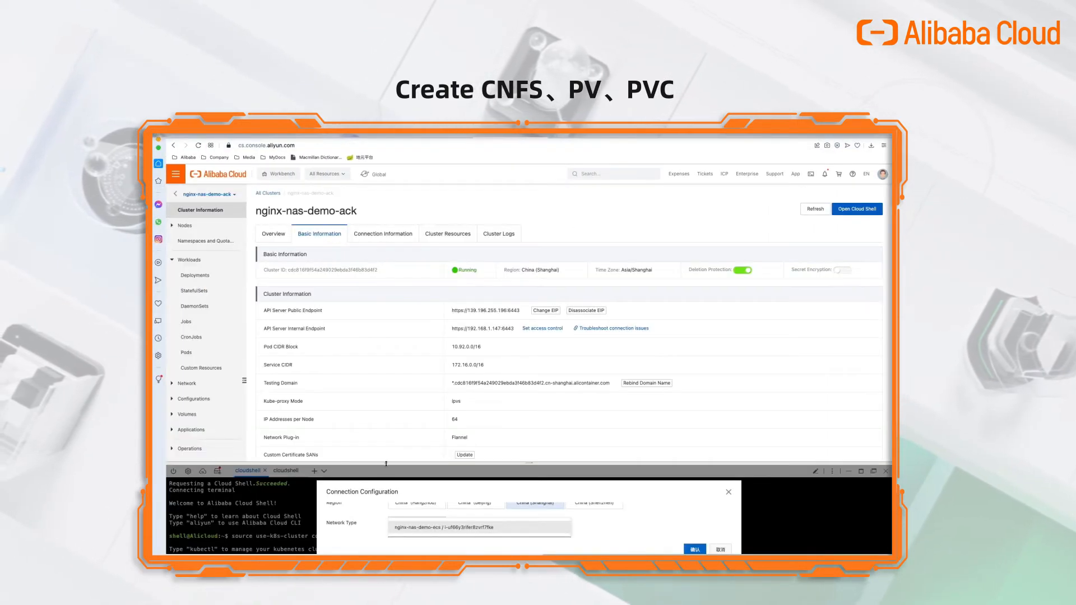
Dismiss the connection prompt, run the pasted cnfs-nas-filesystem command in Cloud Shell, and review the output.
left_click(722, 550)
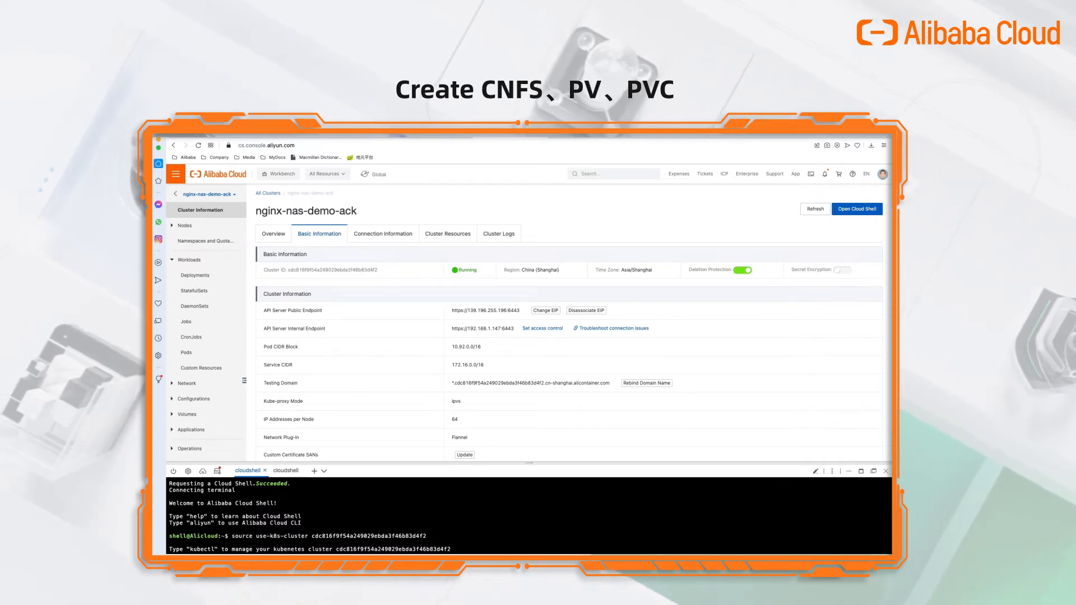
key("super+v")
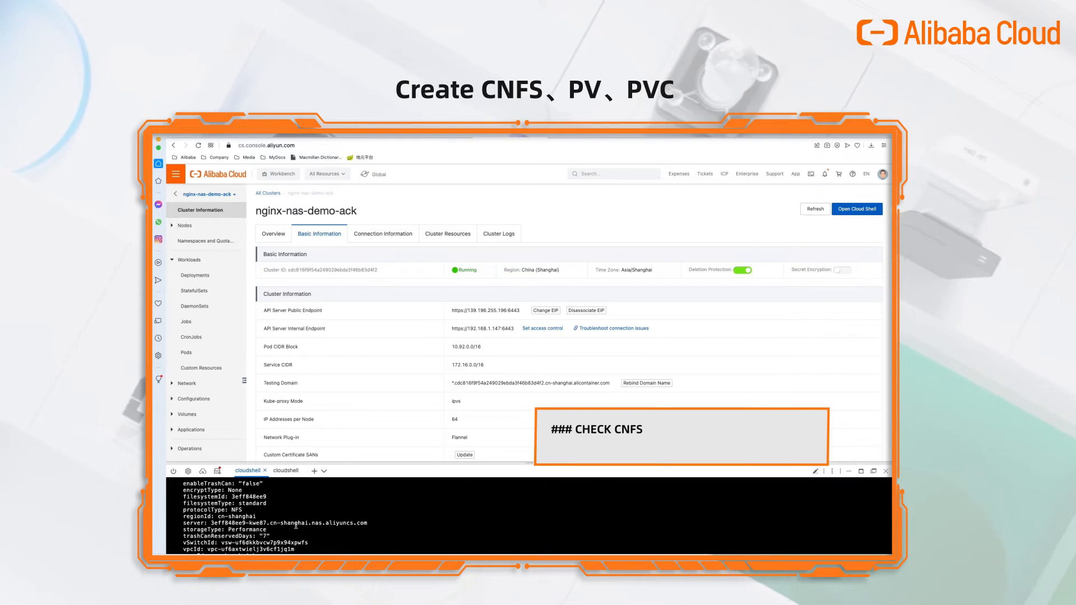
scroll(296, 526, "up", 5)
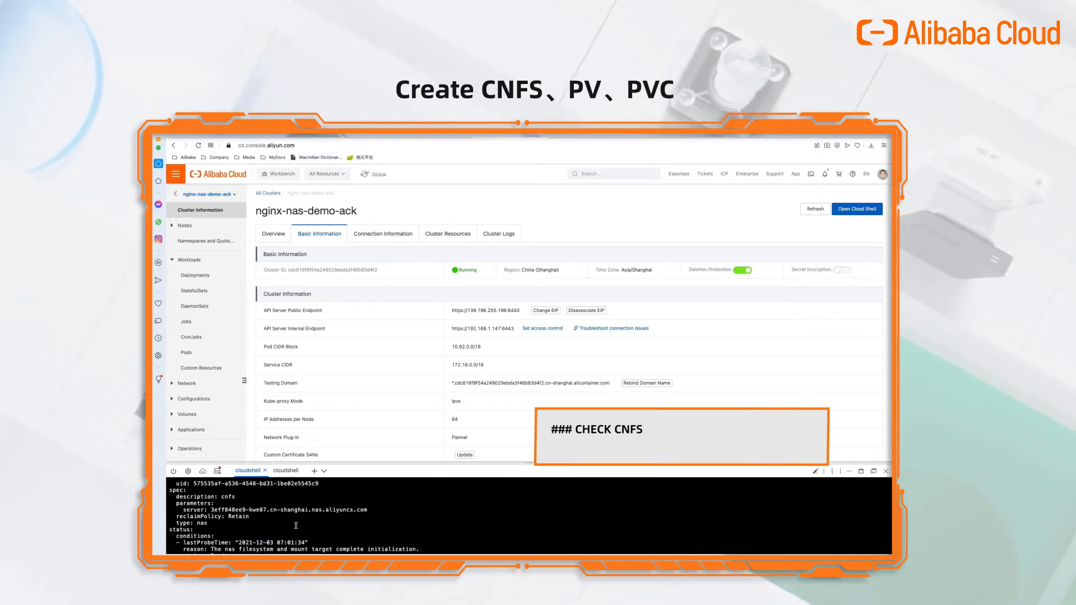
scroll(296, 526, "up", 5)
scroll(296, 526, "up", 1)
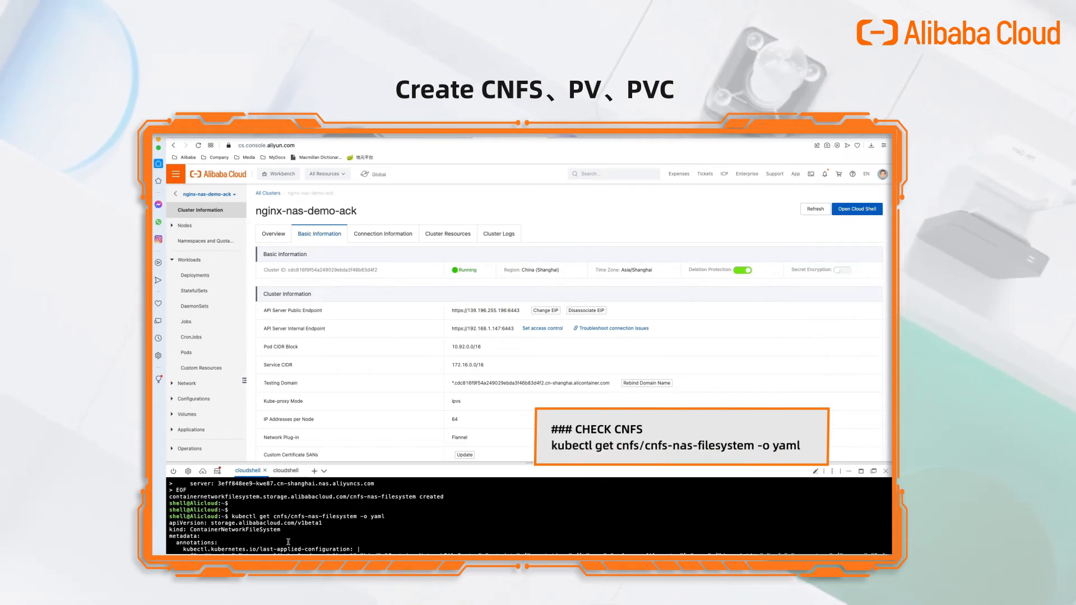
scroll(288, 542, "down", 3)
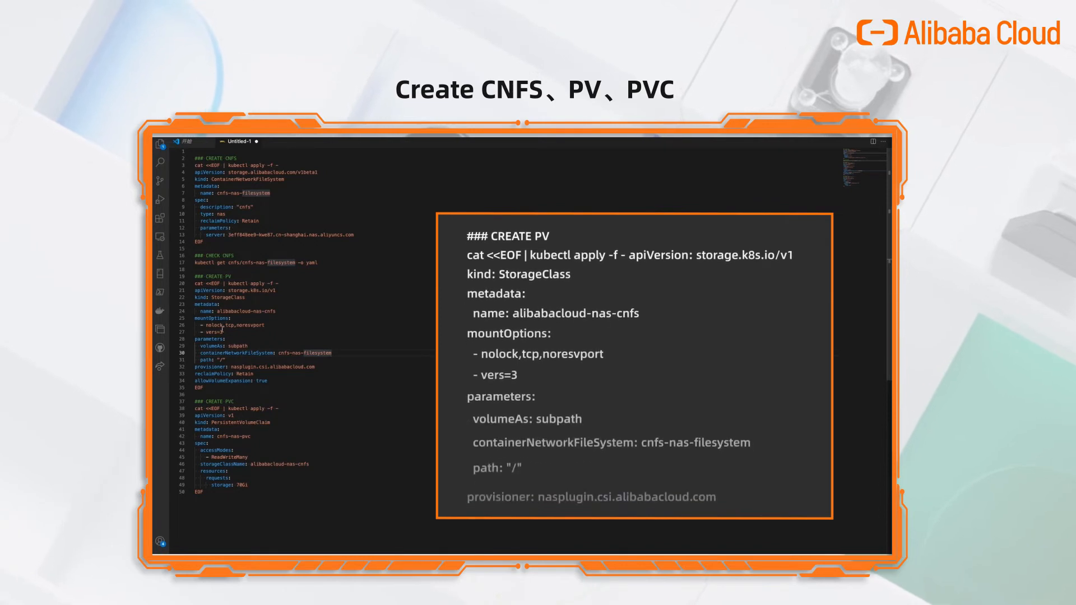
Select the alibabacloud-nas-cnfs StorageClass manifest on lines 20–32.
left_click_drag(195, 283, 212, 389)
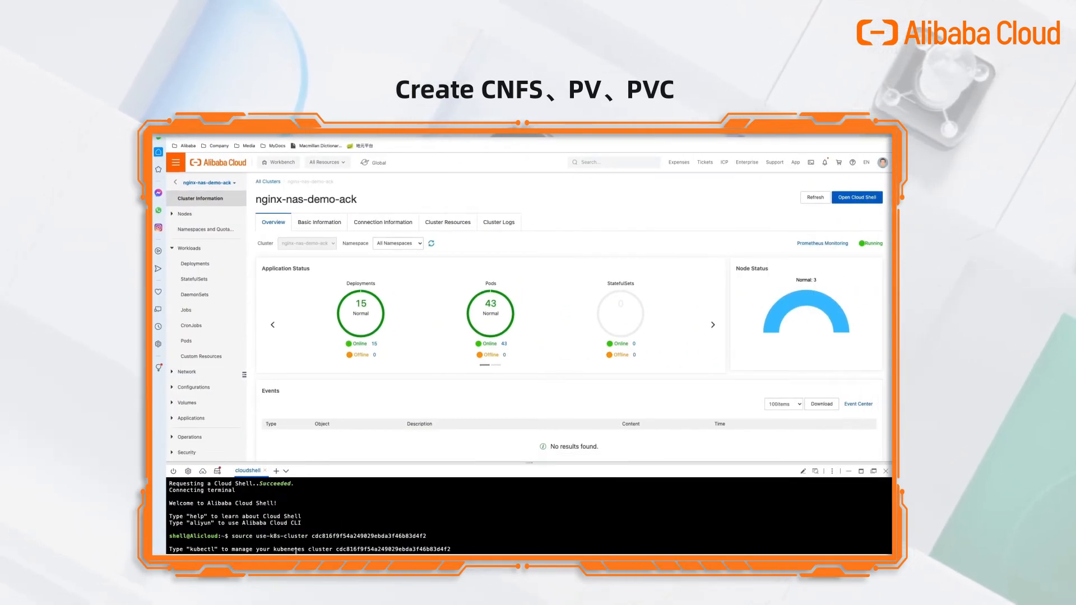
Paste the StorageClass manifest into Cloud Shell and select the cnfs-nas-pvc PersistentVolumeClaim block.
key("ctrl+v")
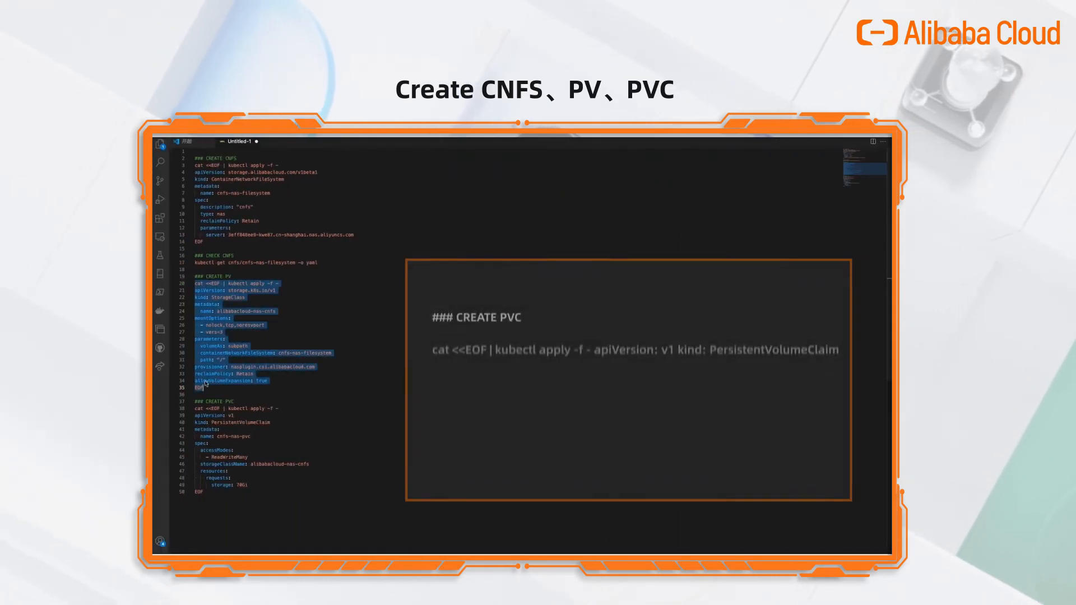
left_click_drag(194, 408, 368, 492)
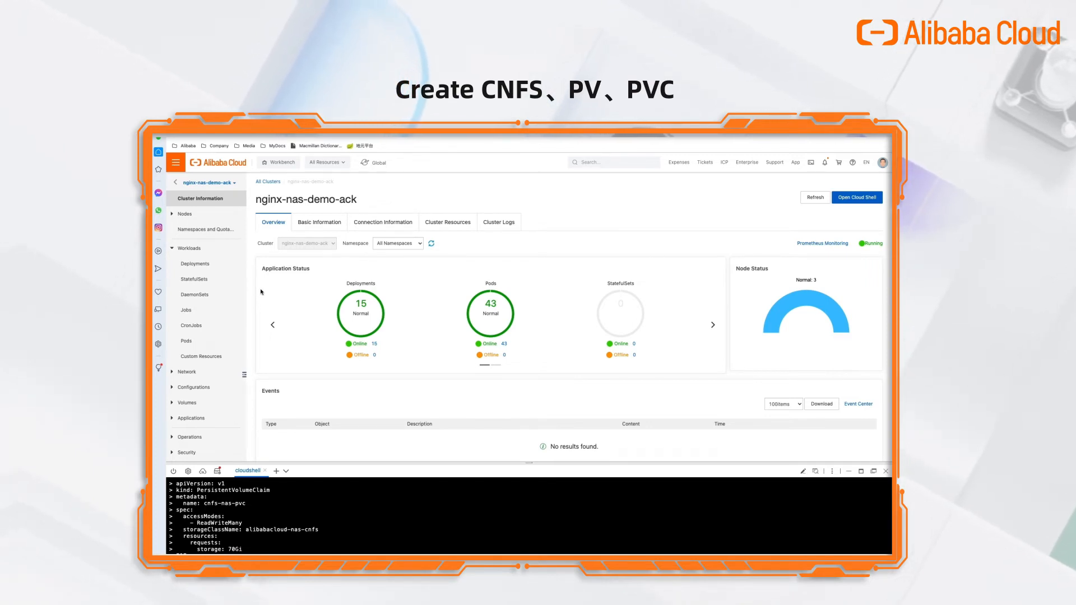
Close Cloud Shell and check the Persistent Volumes list and the alibabacloud-nas-cnfs StorageClass.
left_click(885, 471)
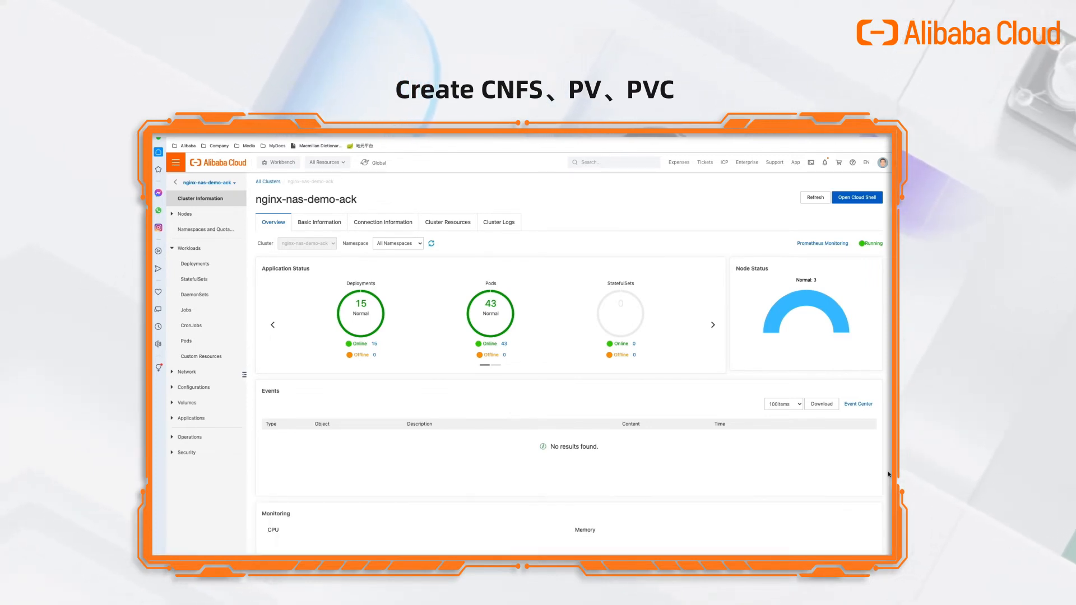
left_click(172, 405)
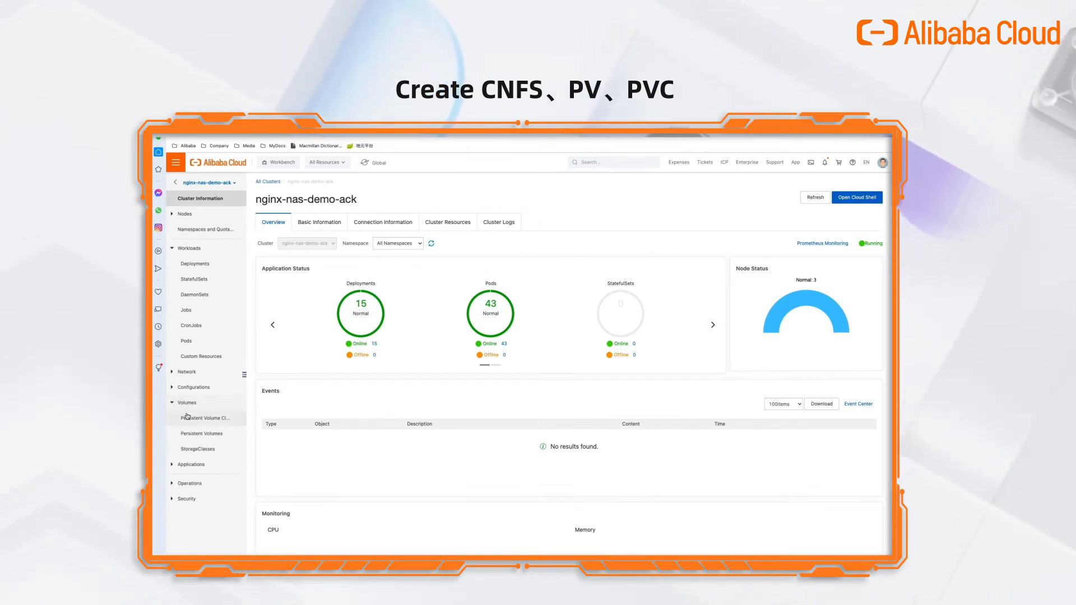
left_click(199, 435)
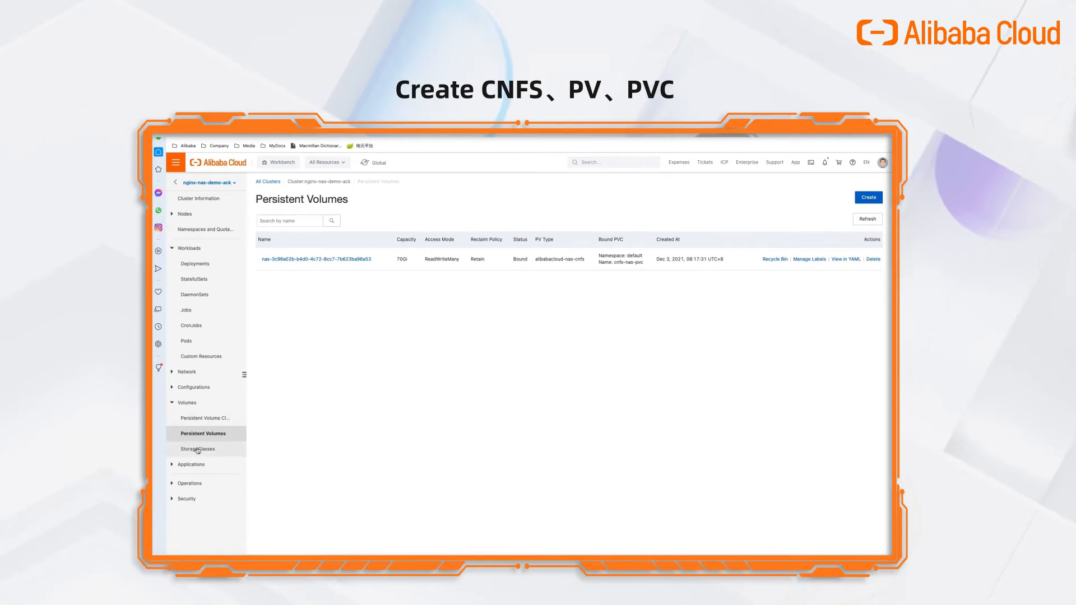
left_click(197, 450)
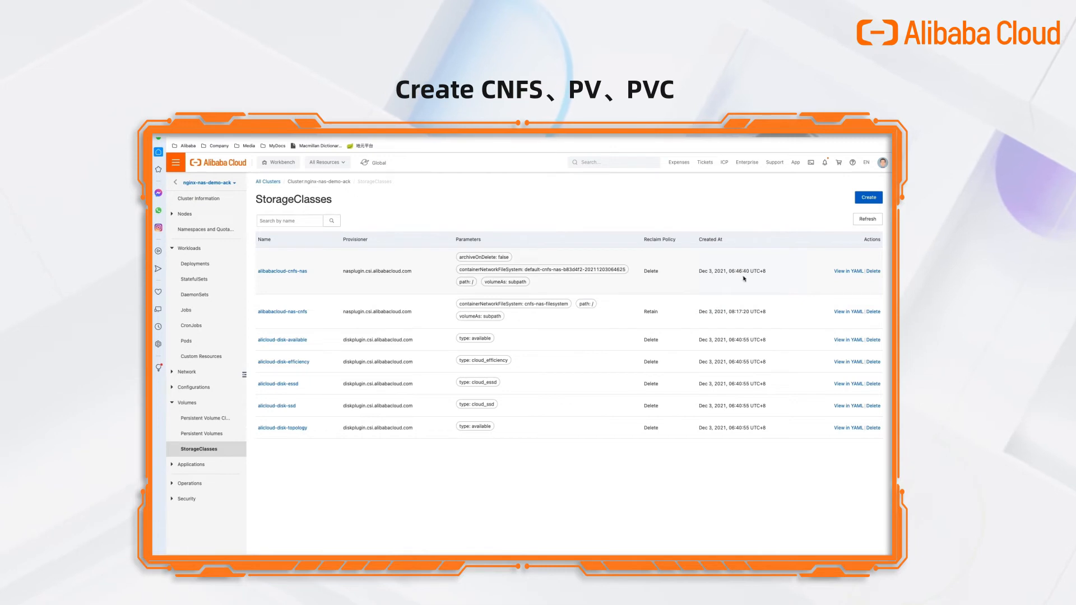
left_click_drag(697, 311, 752, 312)
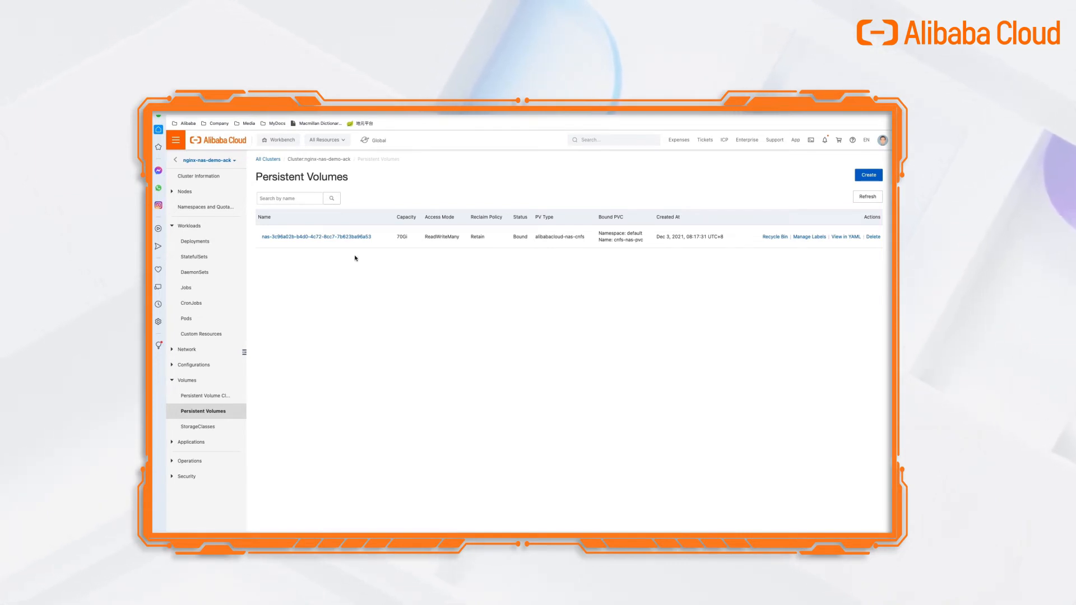
Select the persistent volume's full name and switch to the terminal desktop.
left_click_drag(380, 237, 261, 234)
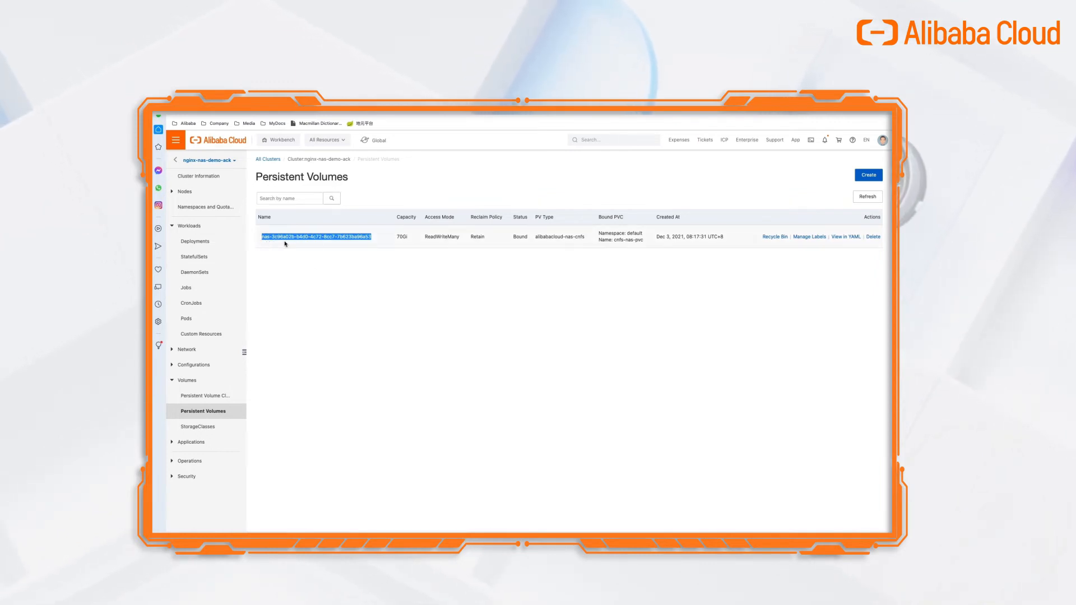
key("ctrl+Left")
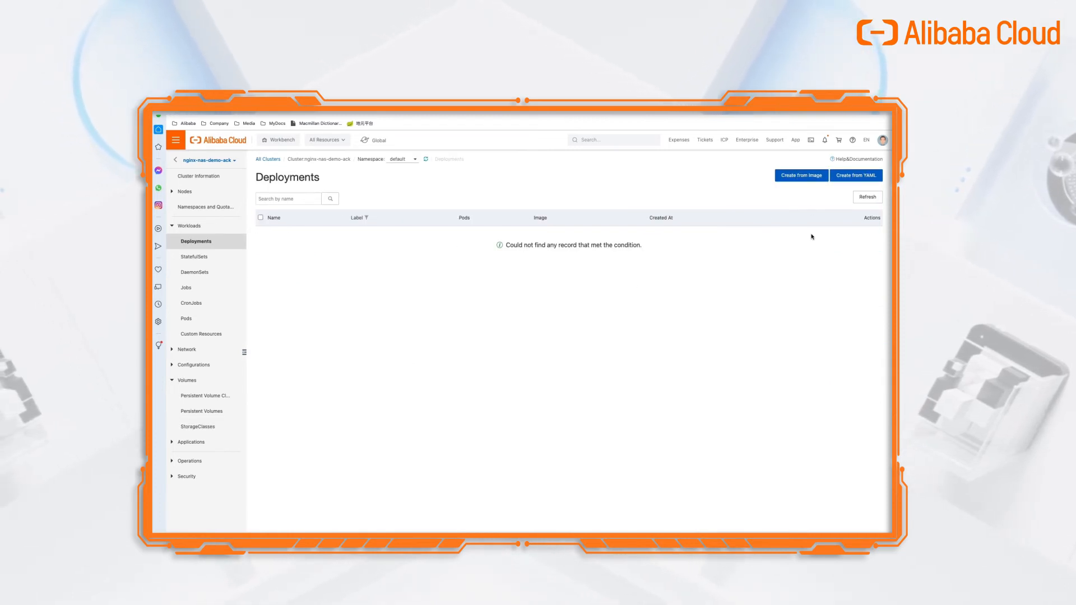
Start a deployment named nginx-nas from an image and begin searching for its container image.
left_click(802, 176)
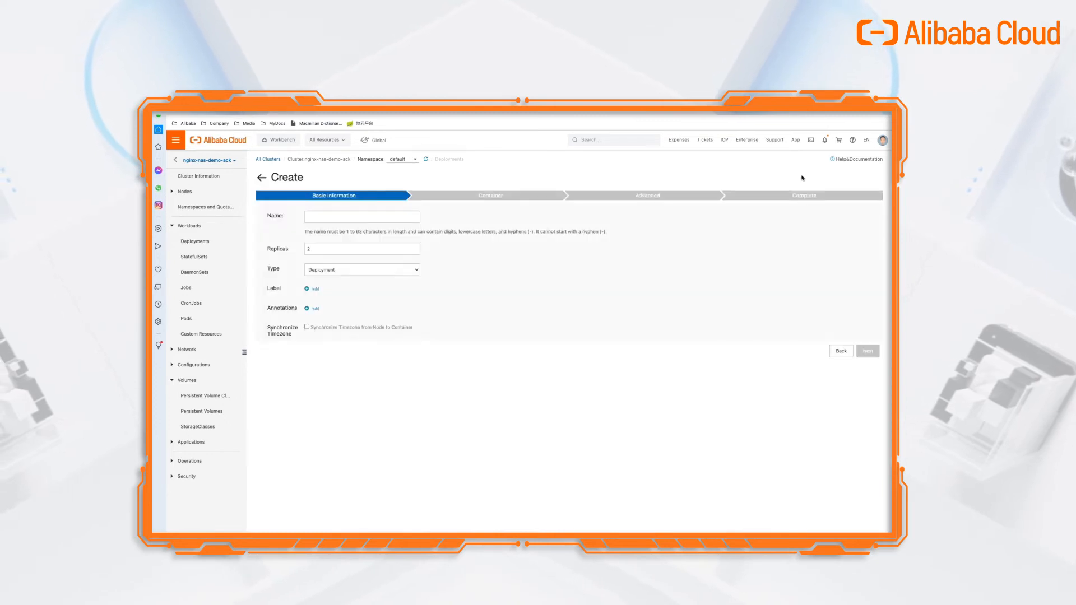
left_click(376, 216)
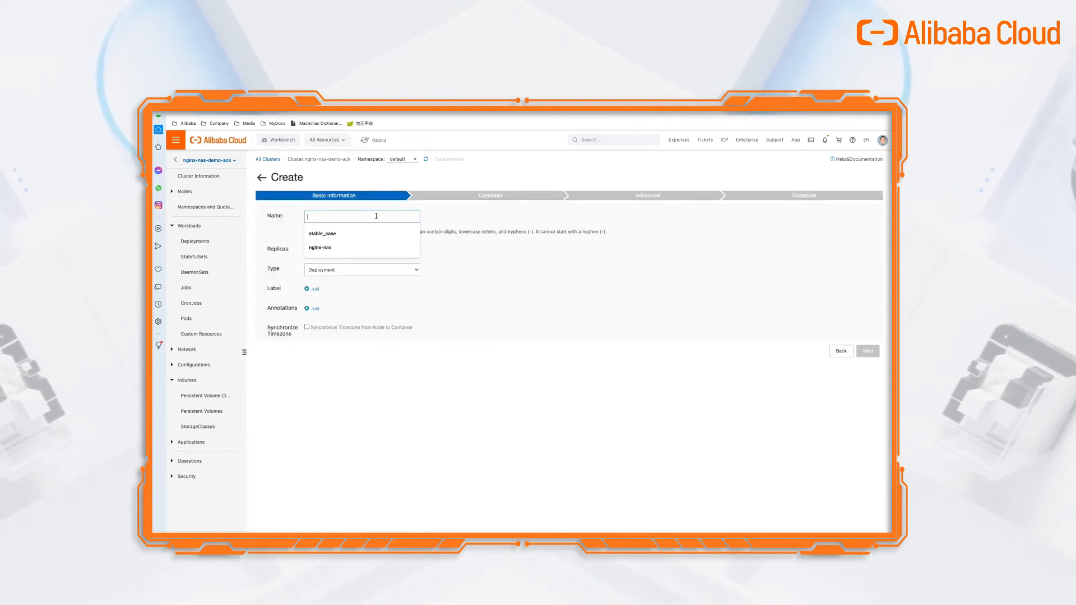
type("nginx-nas")
left_click(334, 234)
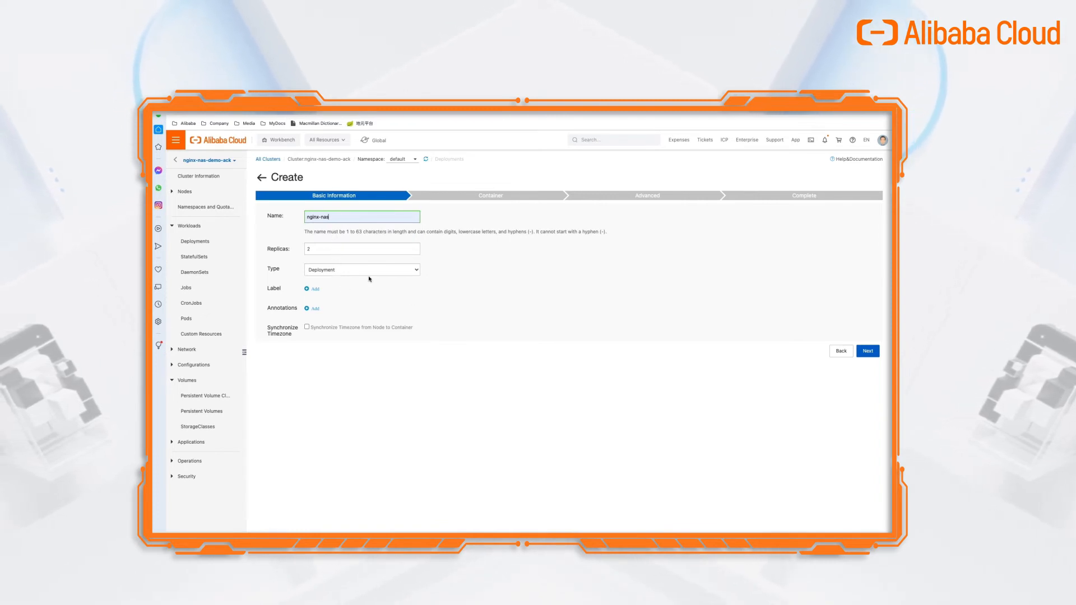
left_click(869, 357)
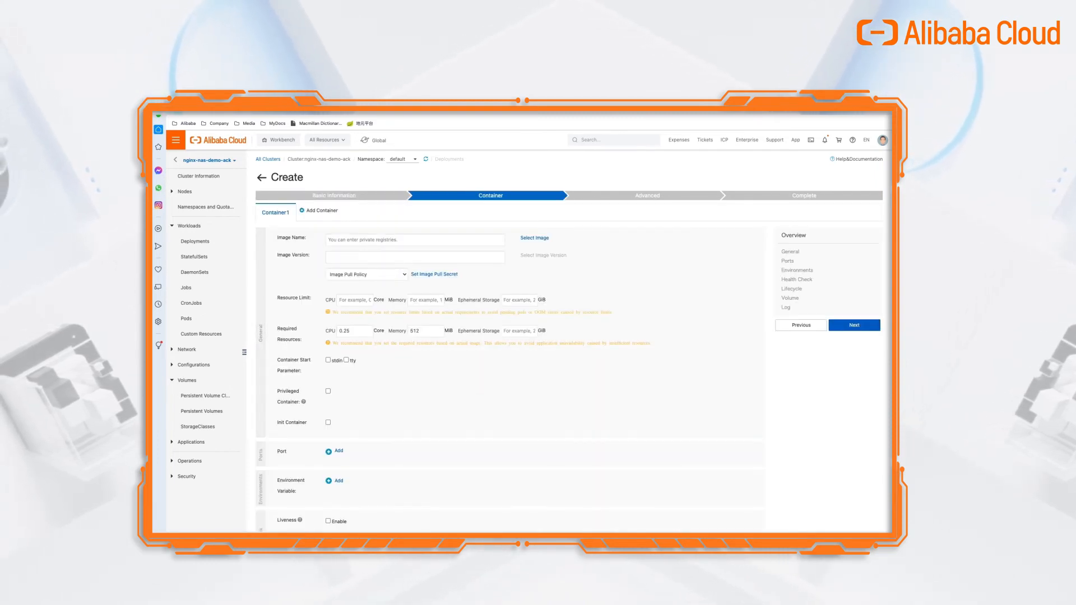
left_click(534, 238)
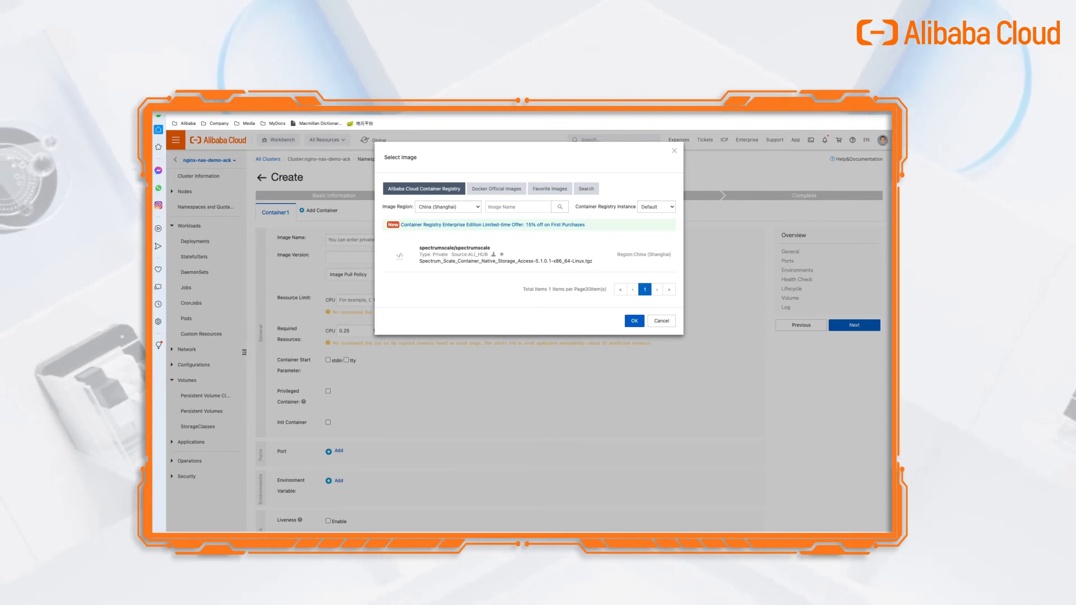
left_click(586, 191)
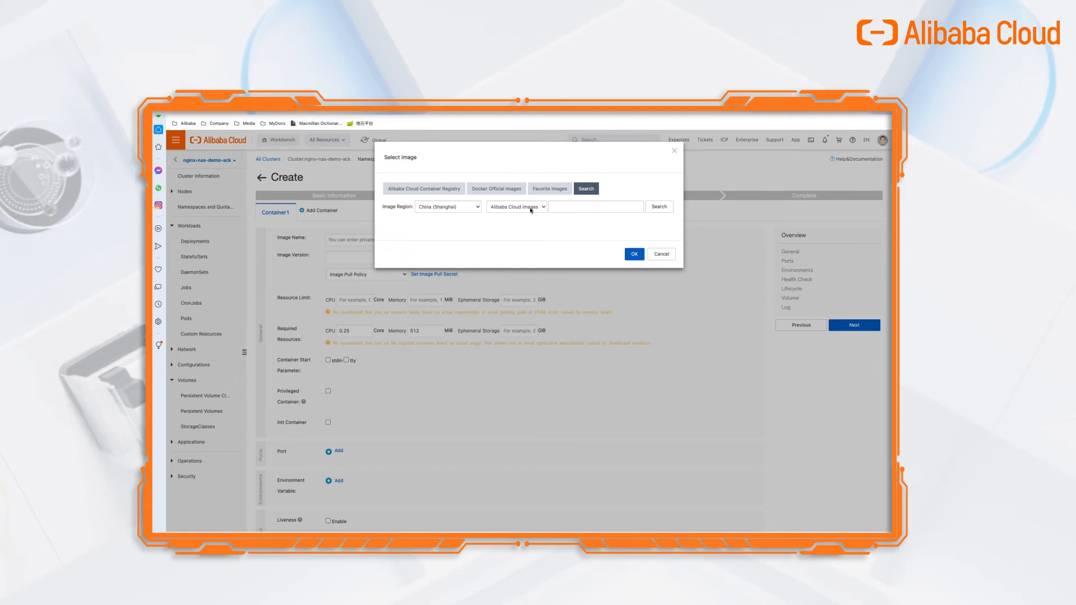
Search Docker Images for nginx and confirm it as the container image.
left_click(509, 210)
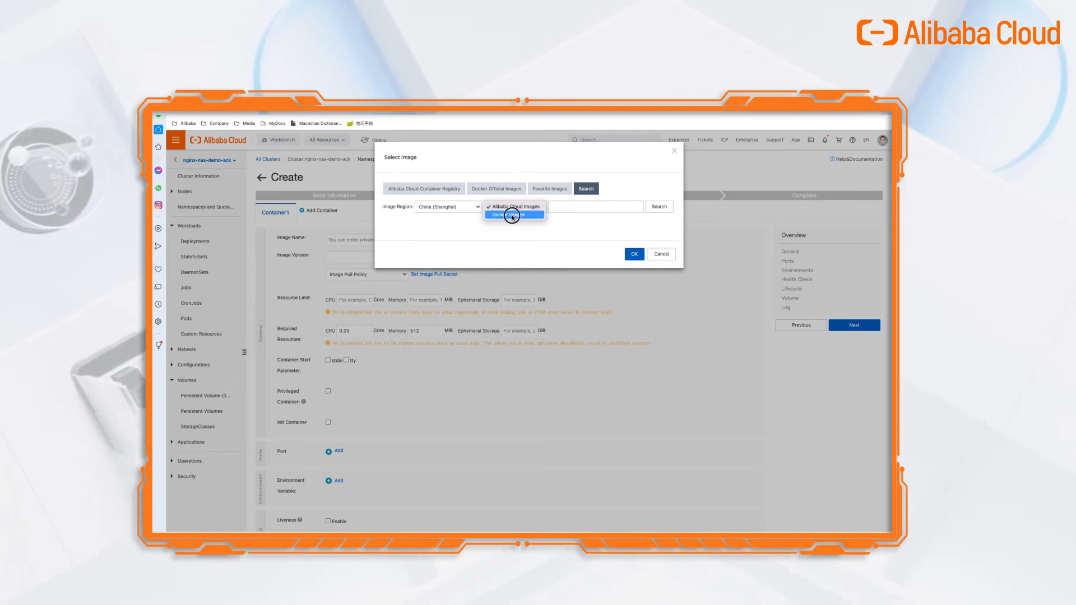
left_click(525, 218)
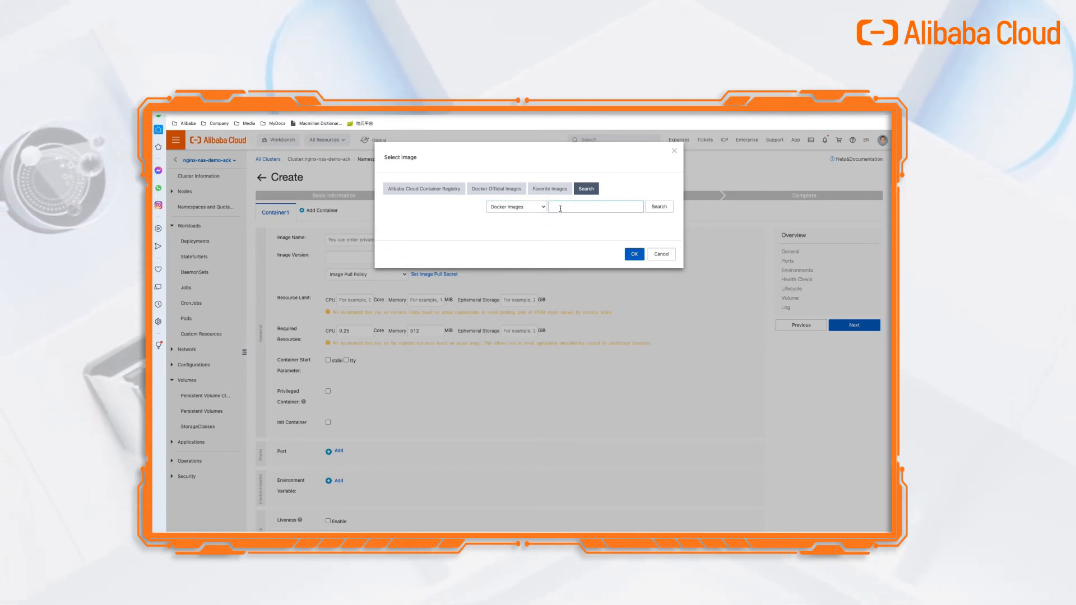
left_click(664, 208)
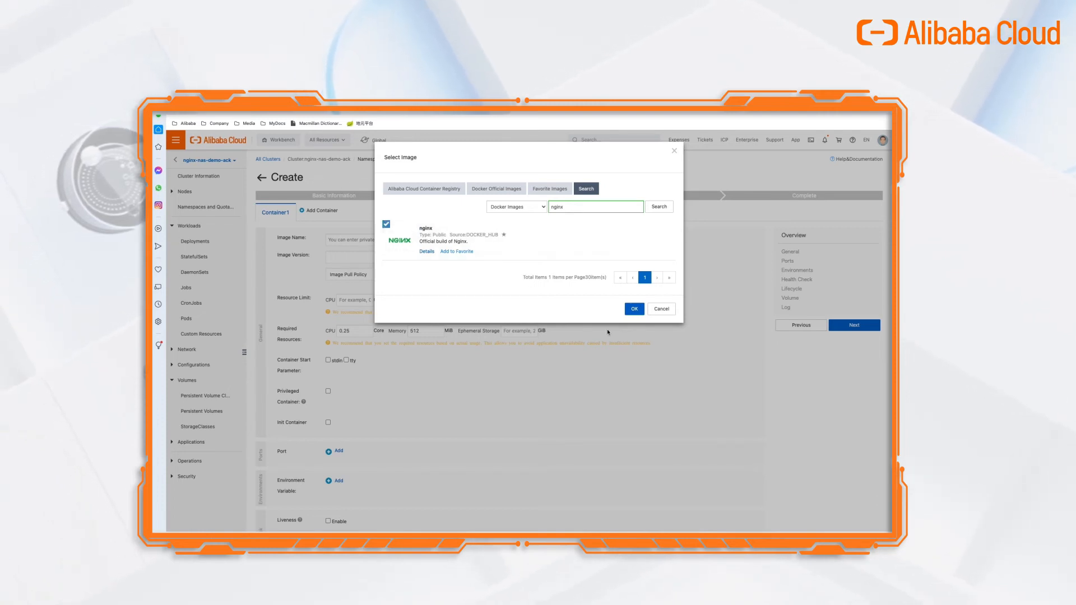
left_click(634, 315)
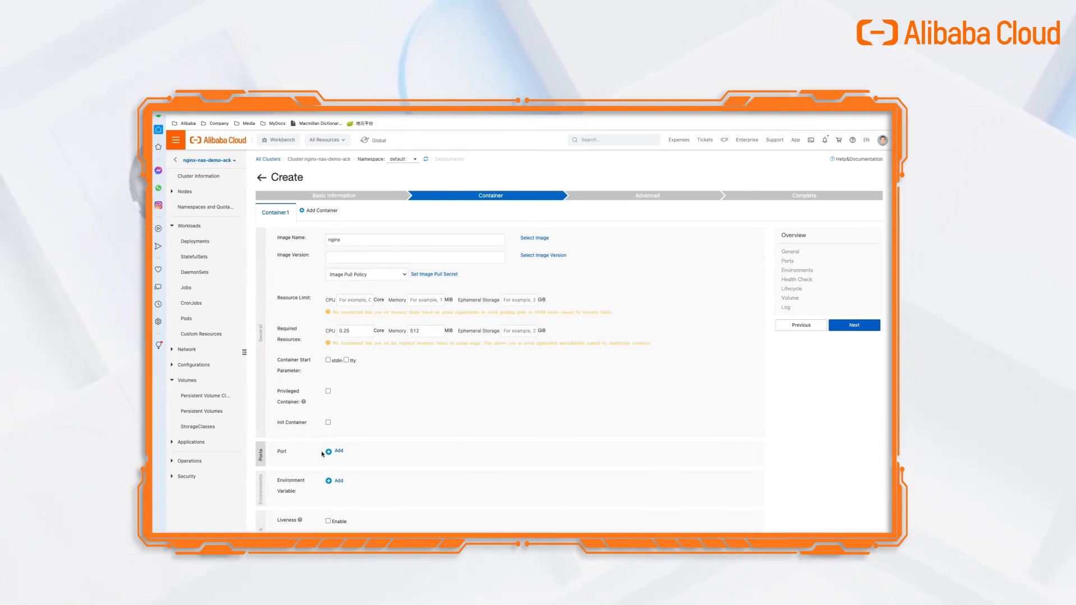
Add a PVC volume mounting cnfs-nas-pvc at /usr/share/nginx/html in the container.
scroll(325, 466, "down", 3)
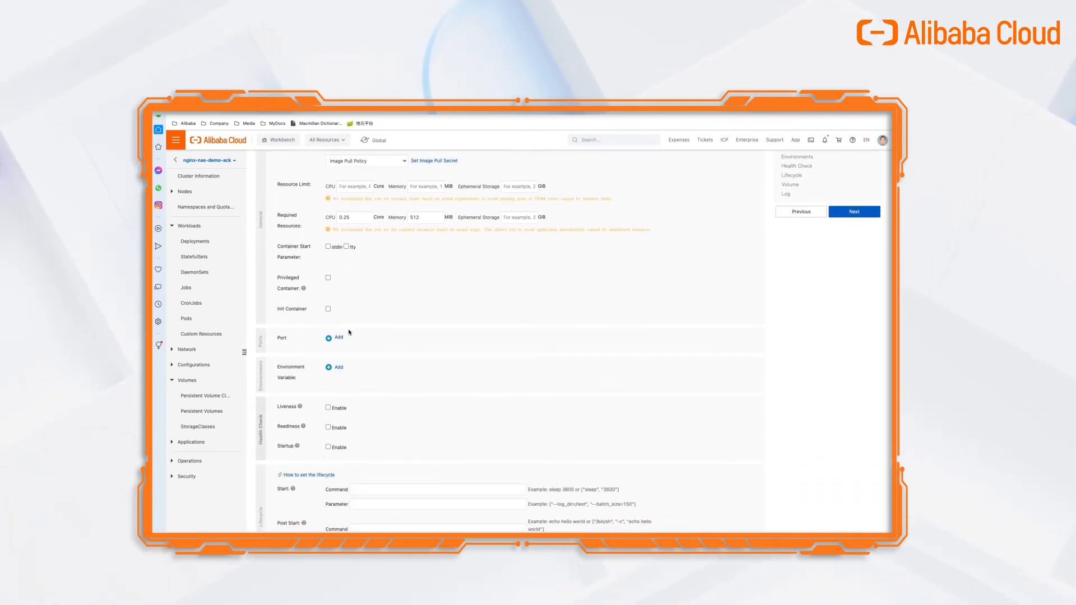
scroll(311, 366, "down", 1)
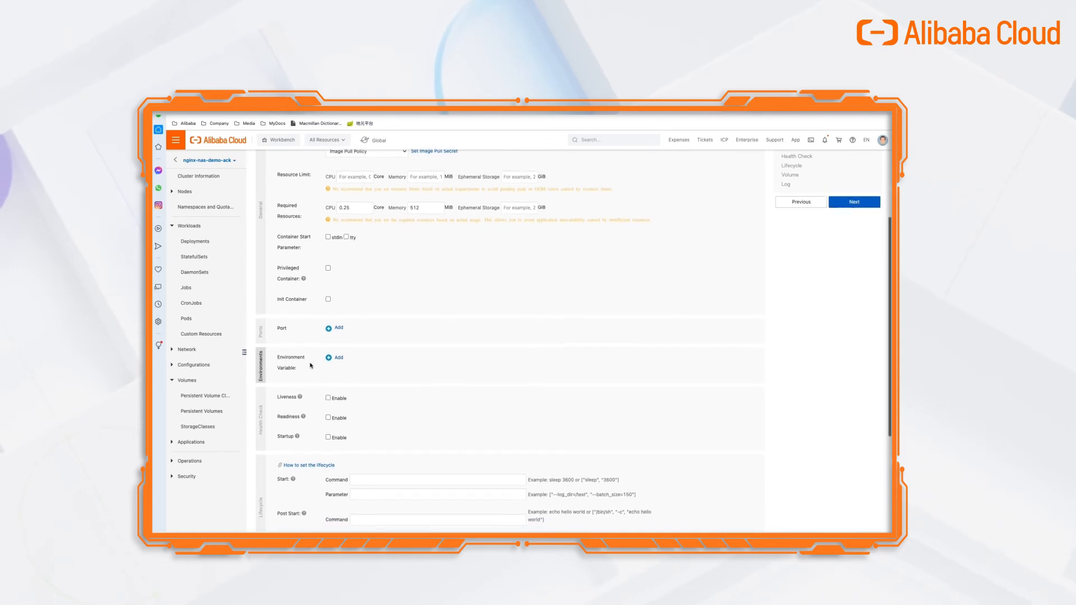
scroll(311, 366, "down", 4)
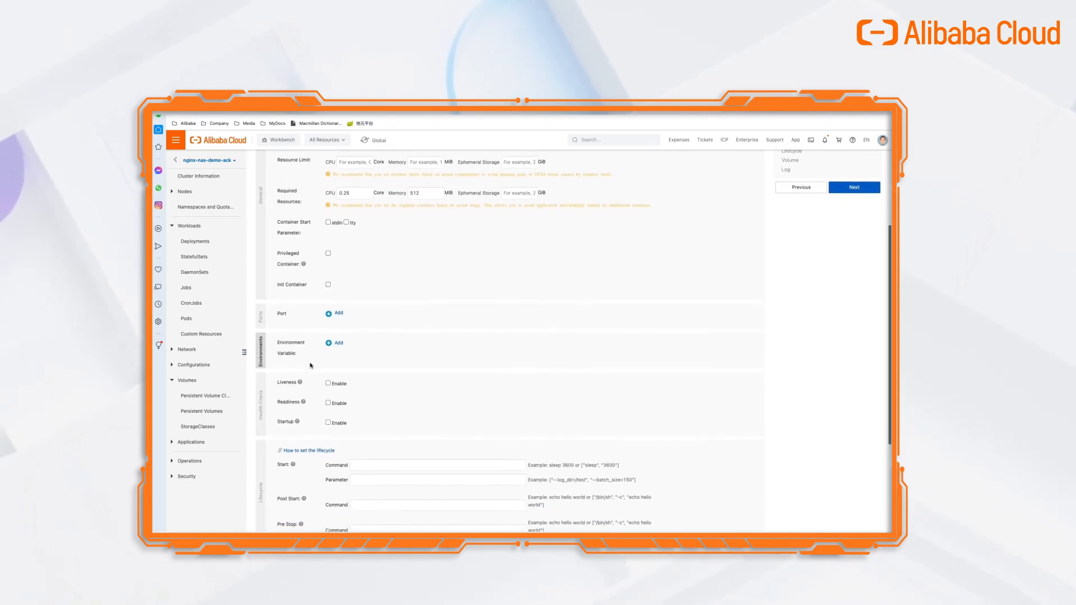
scroll(311, 366, "down", 2)
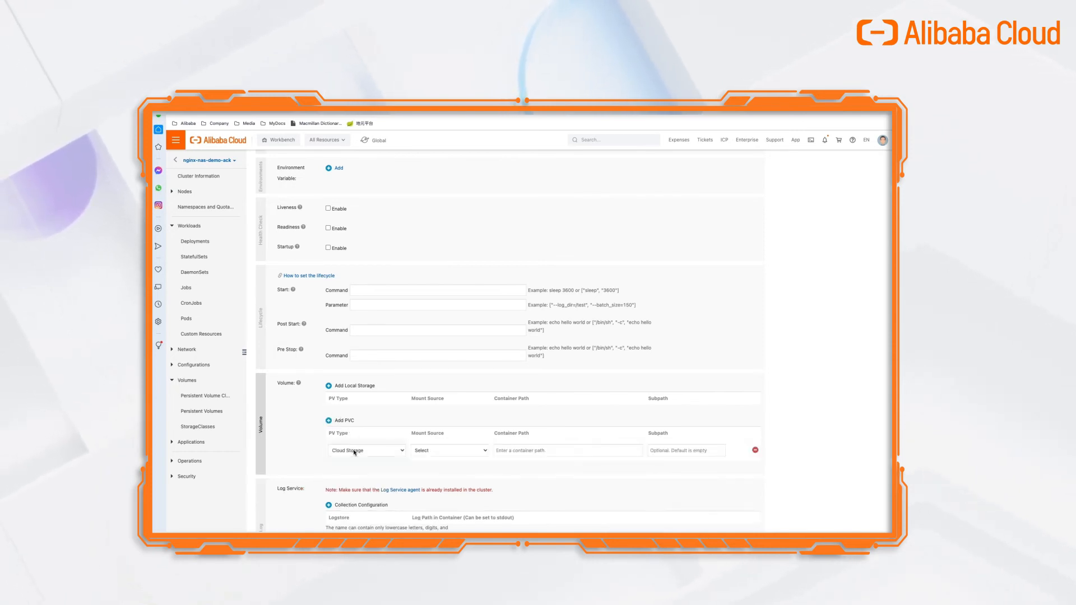
left_click(424, 452)
left_click(429, 460)
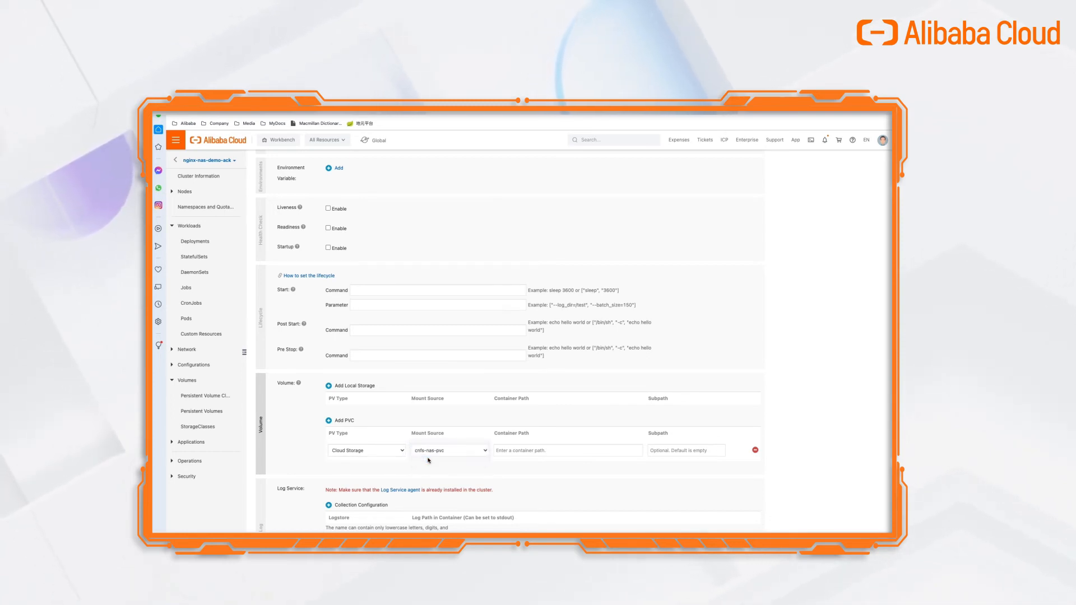
left_click(561, 452)
type("/usr/share/nginx/html/")
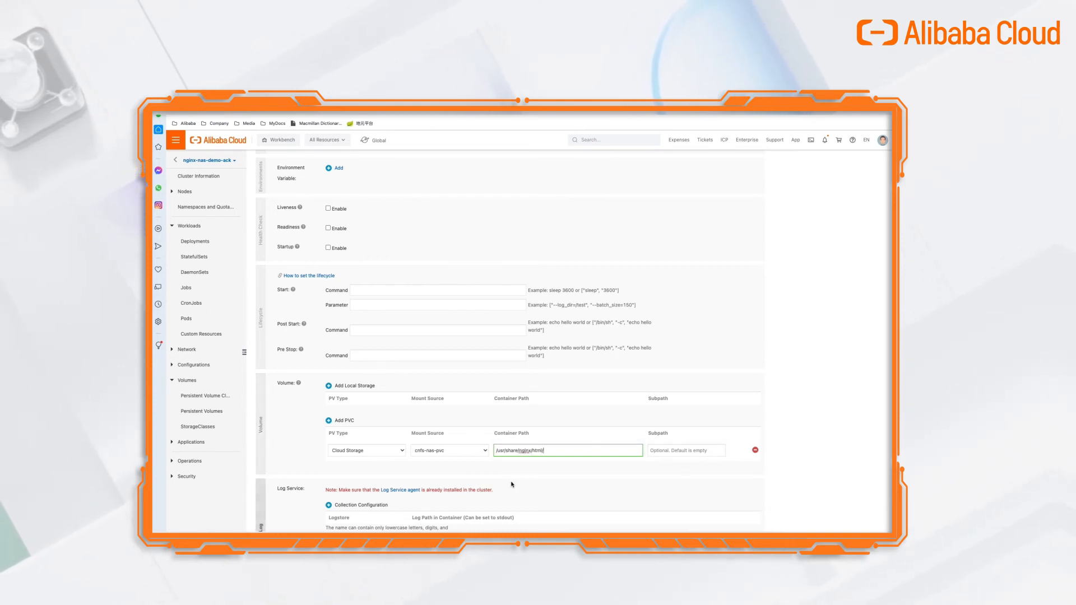
scroll(499, 432, "down", 2)
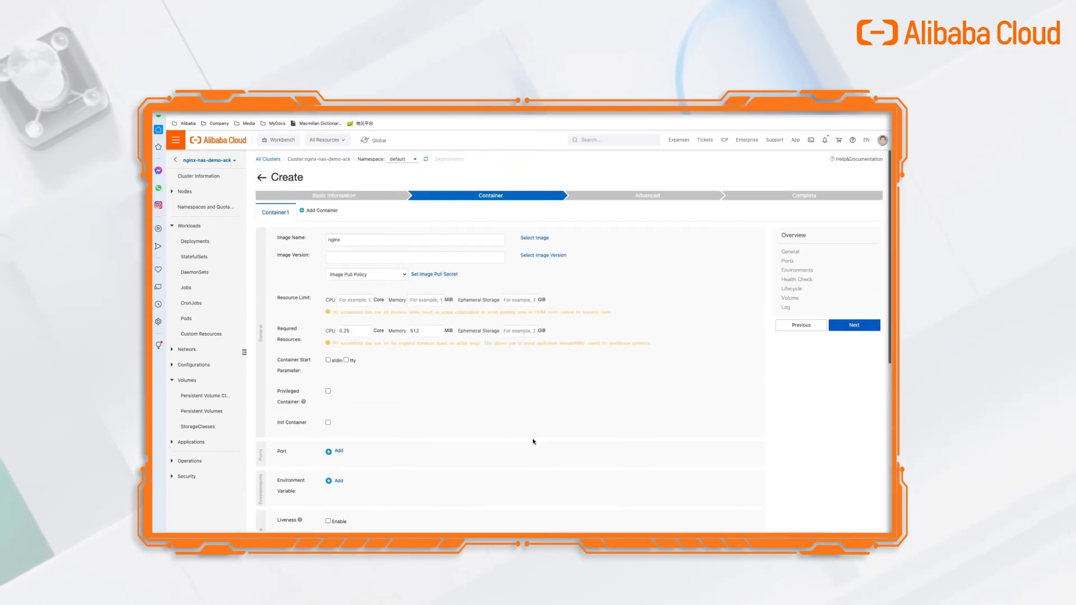
Create service nginx-nas-svc with port mapping http, port 80 to container port 80, TCP.
left_click(853, 326)
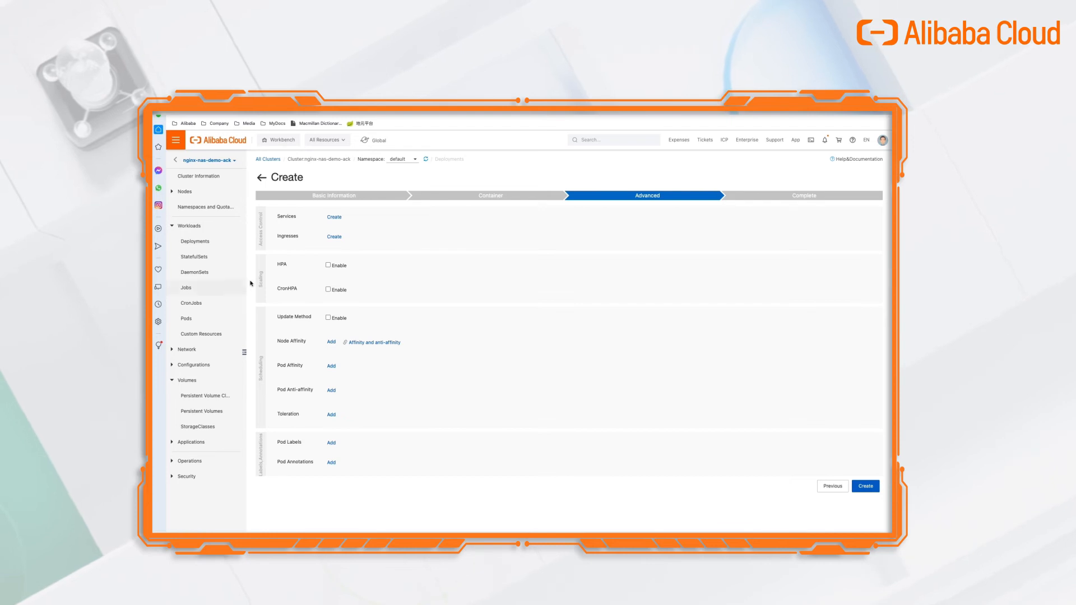
left_click(337, 222)
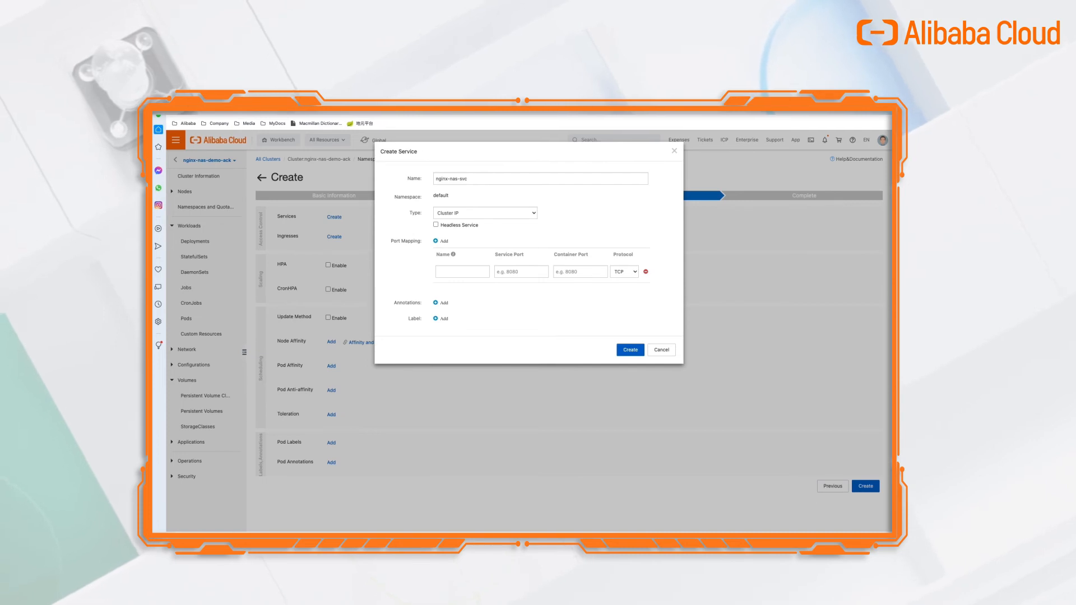
left_click(465, 272)
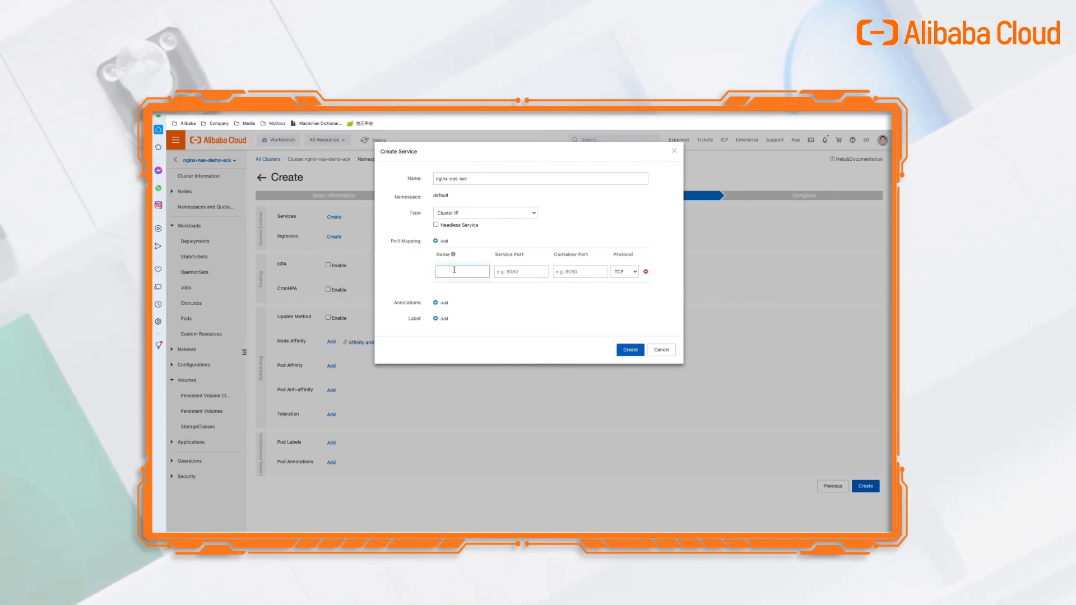
type("http")
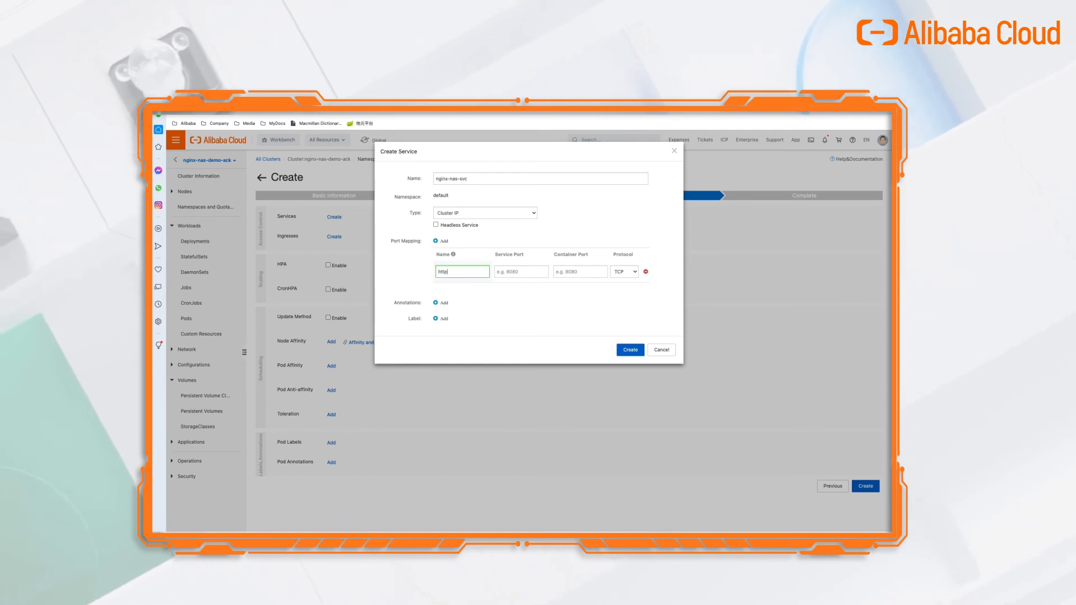
type("80")
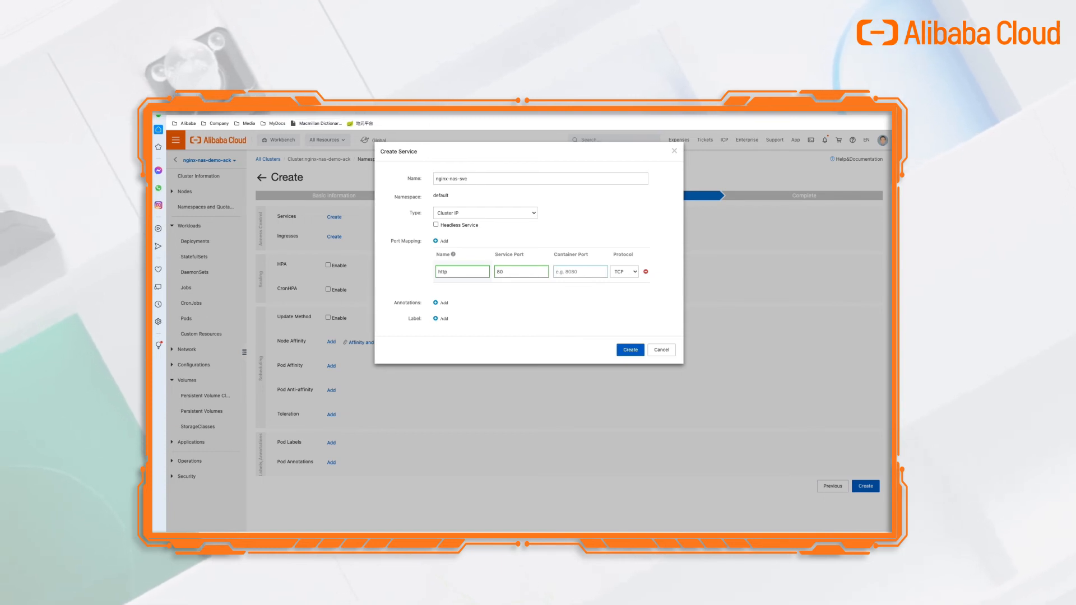
type("80")
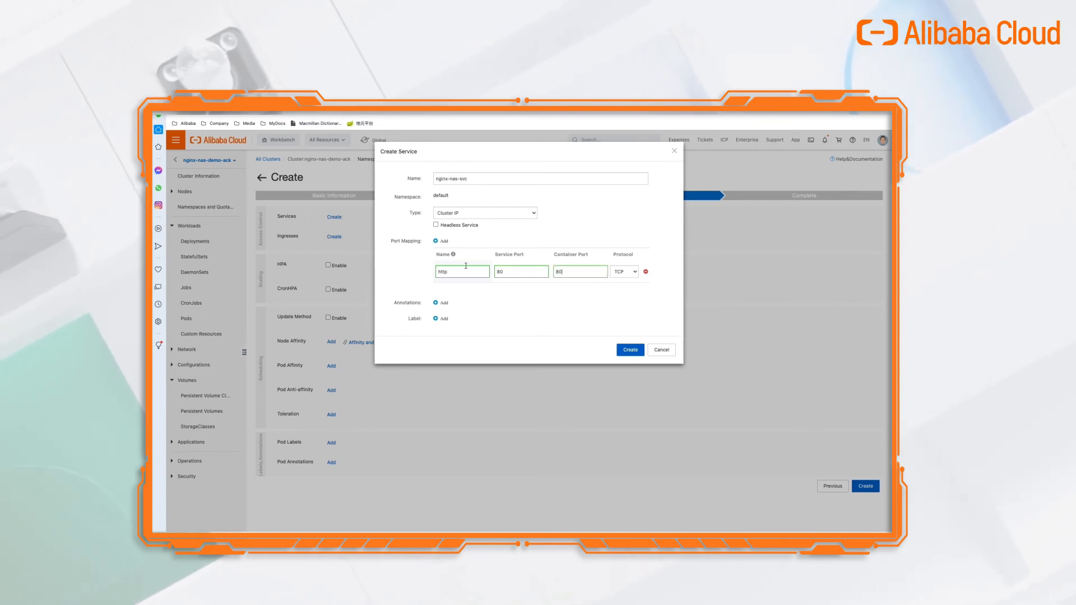
left_click(630, 348)
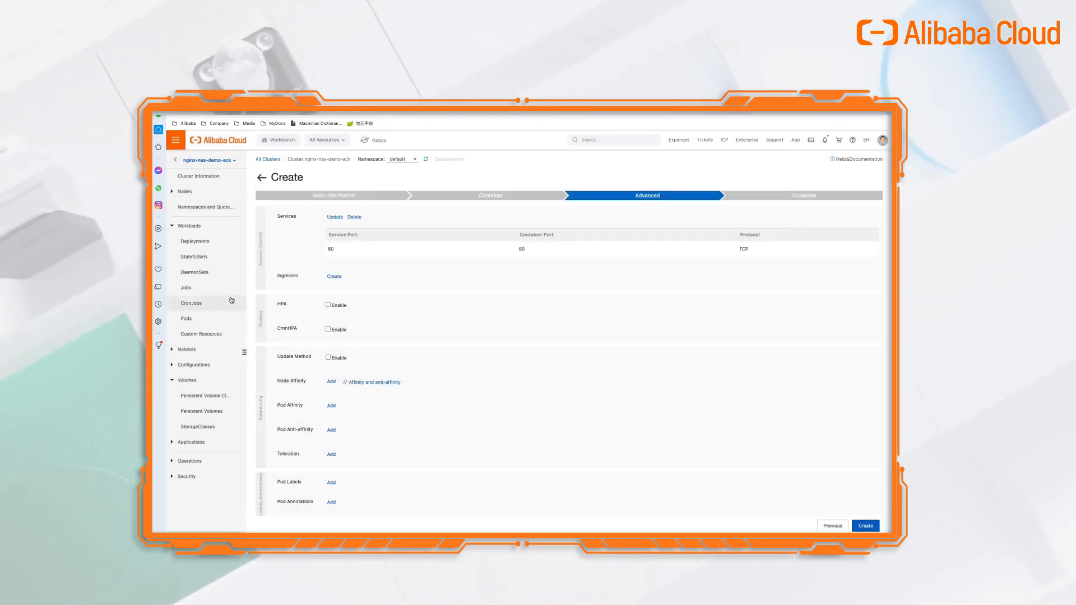
Create an ingress routing domain foo.bar.com to nginx-nas-svc on port 80.
left_click(338, 278)
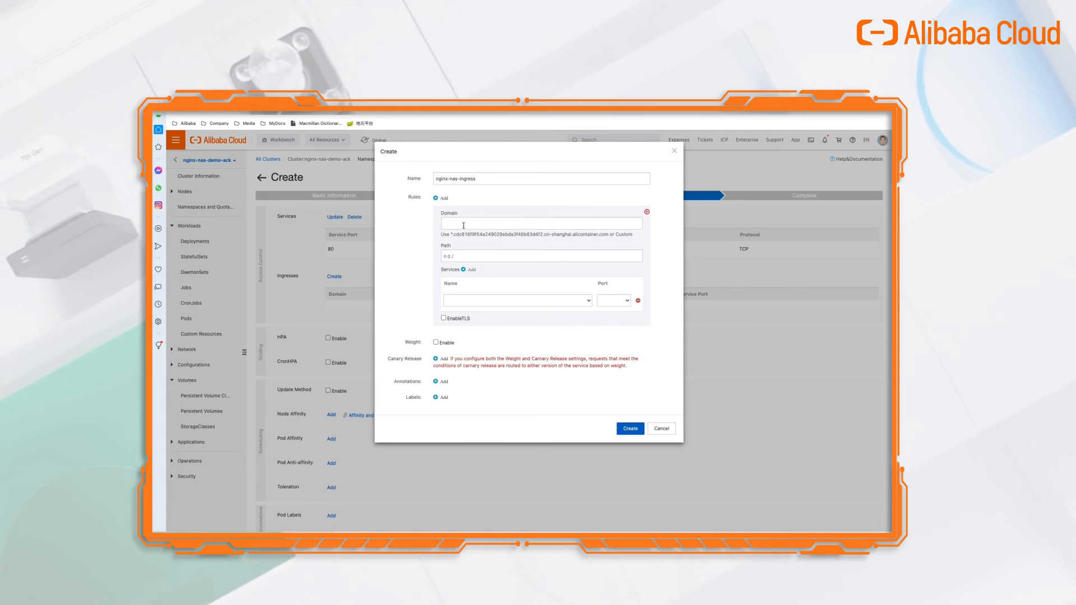
left_click(464, 226)
type("foo.bar.com")
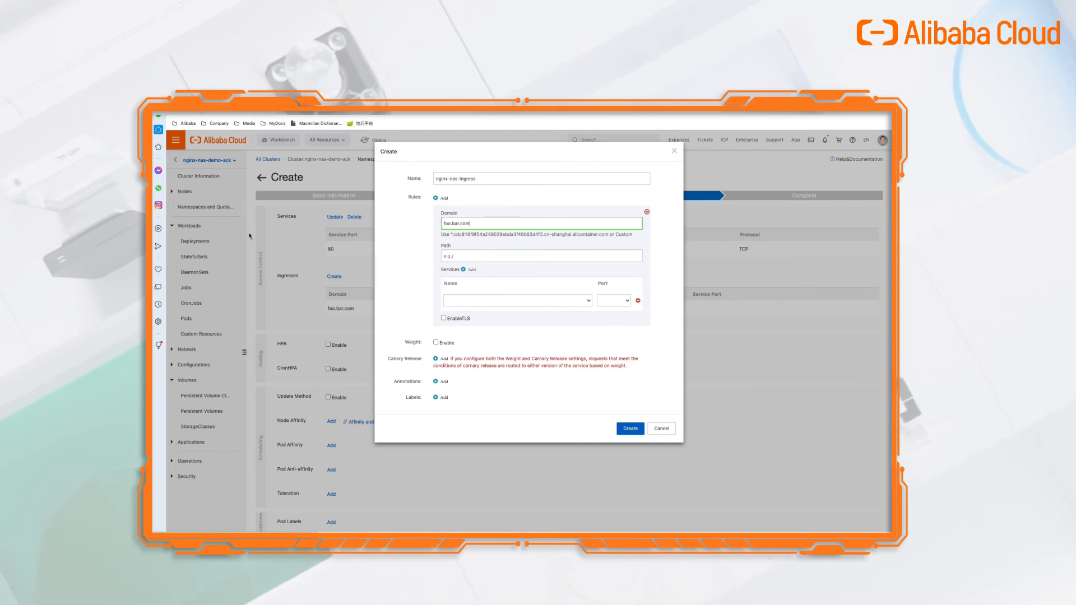
left_click(464, 300)
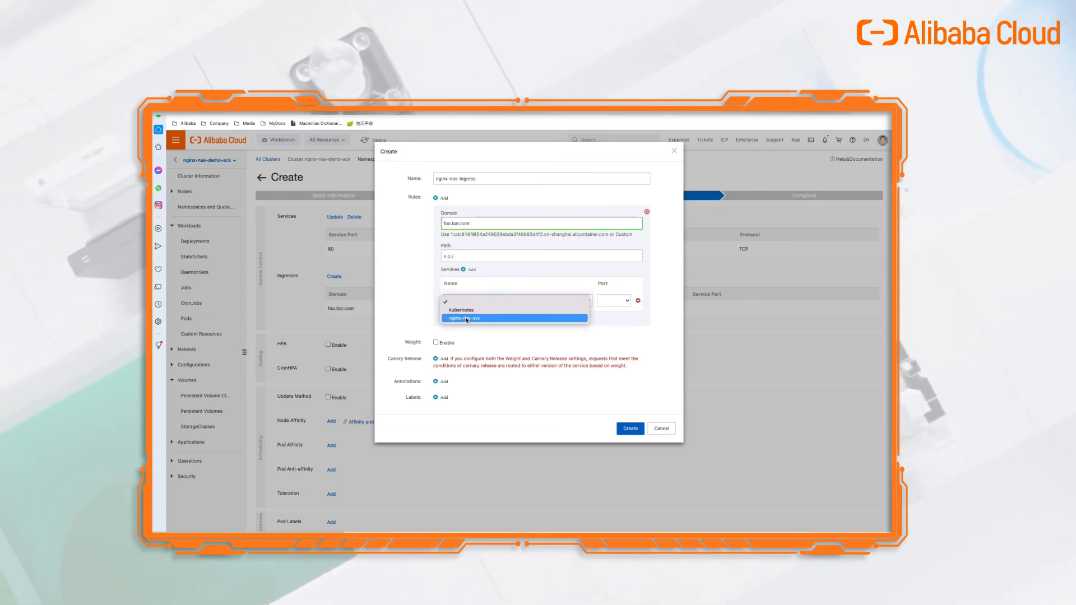
left_click(465, 318)
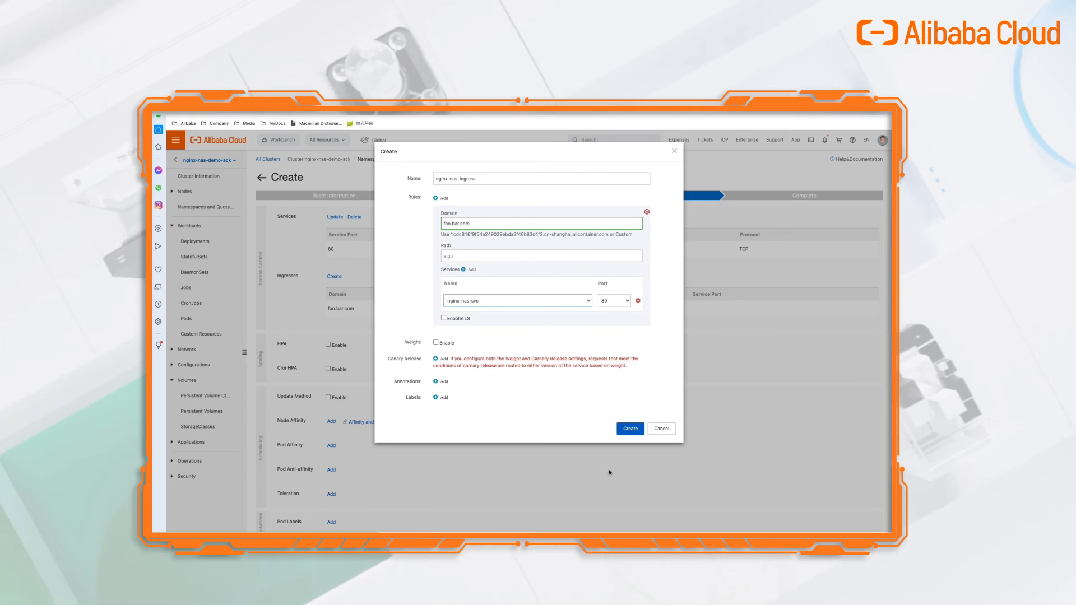
left_click(631, 428)
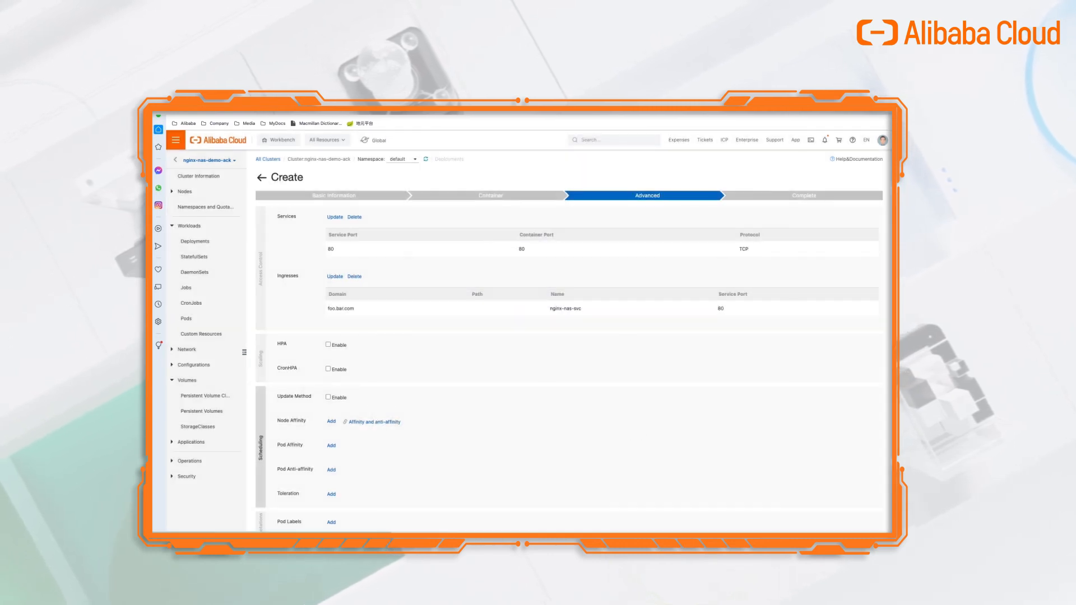
scroll(329, 324, "down", 1)
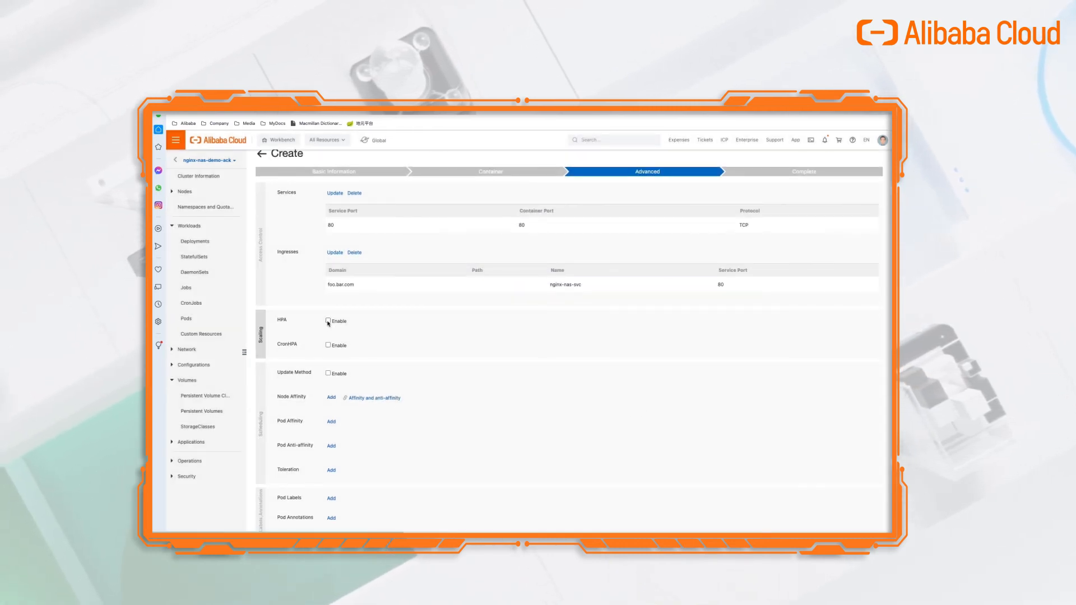
Enable HPA on 70% CPU usage with minimum 2 and maximum 10 replicas.
left_click(328, 321)
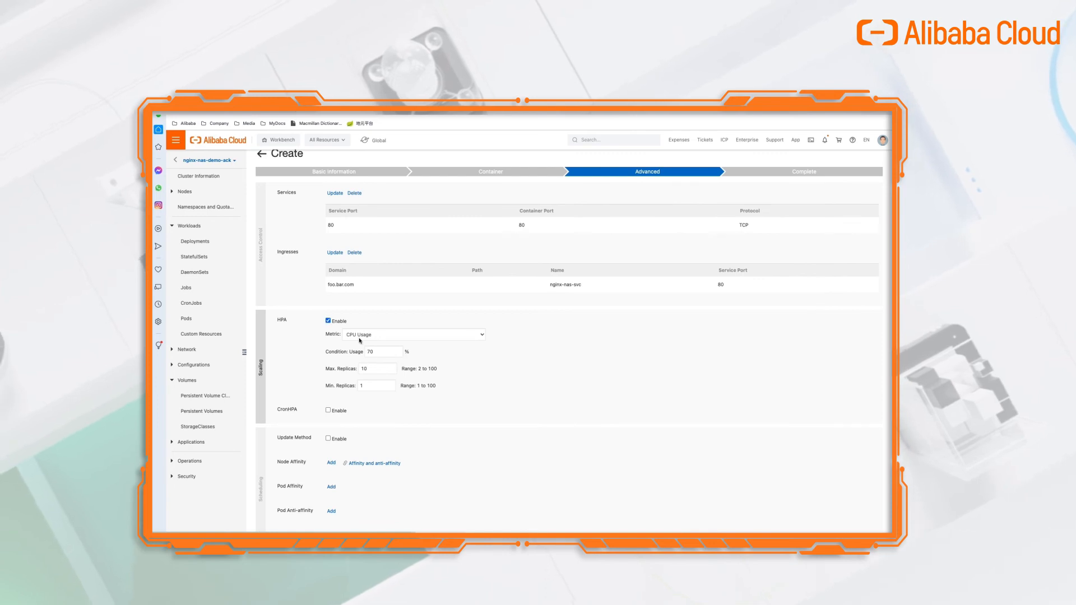
left_click(376, 385)
key("BackSpace")
type("2")
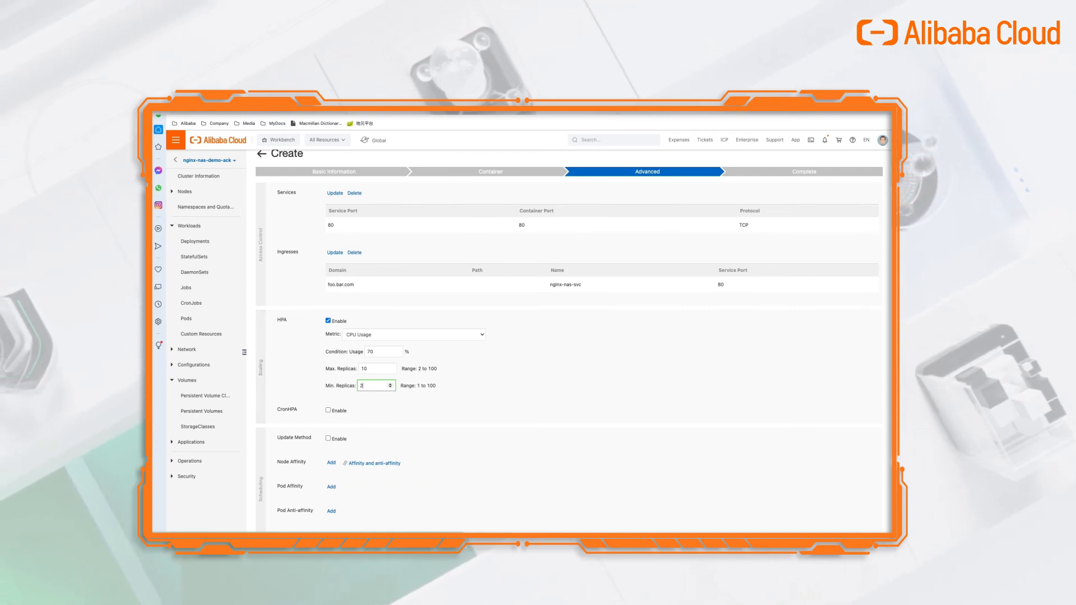
scroll(631, 438, "down", 2)
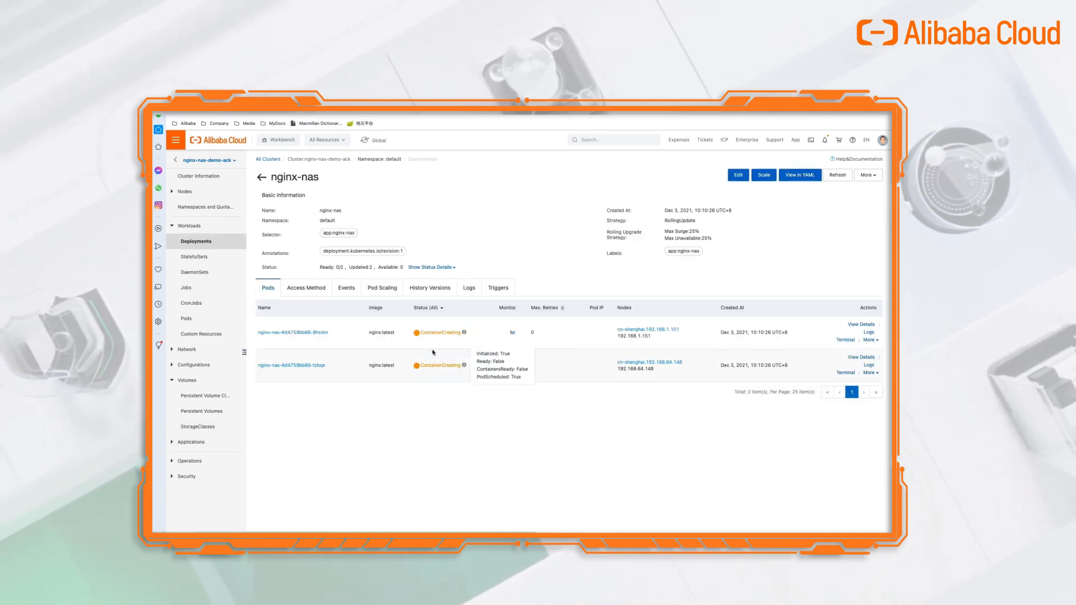
Open the deployment's Access Method tab and select ingress endpoint 139.196.30.231.
mouse_move(436, 337)
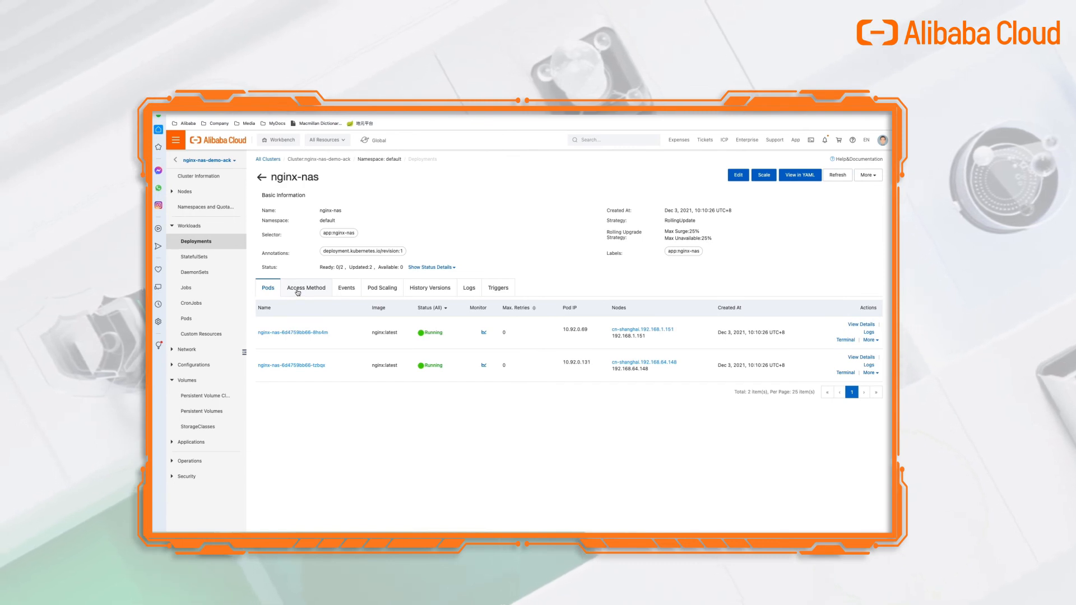
left_click(298, 292)
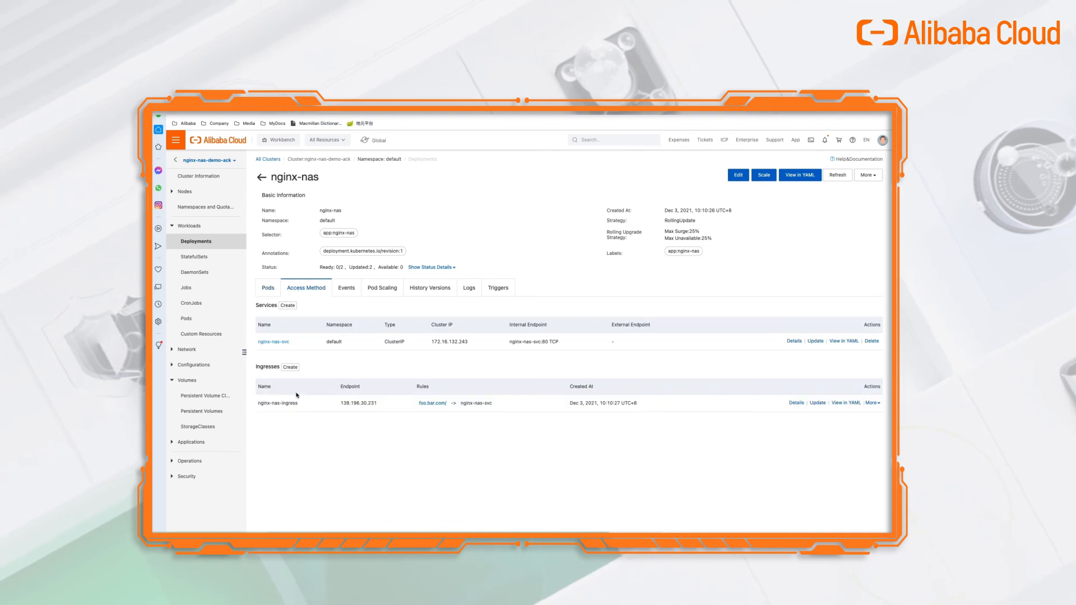
double_click(368, 403)
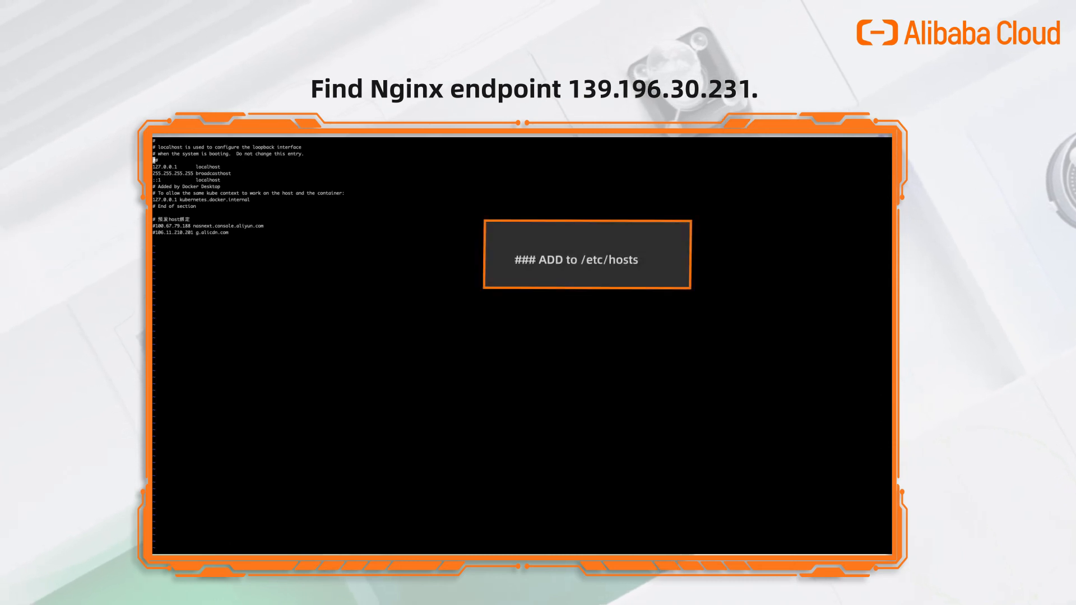
Add the line '139.196.30.231 foo.bar.com' to /etc/hosts in vim with sudo and save it.
key("o")
key("Return")
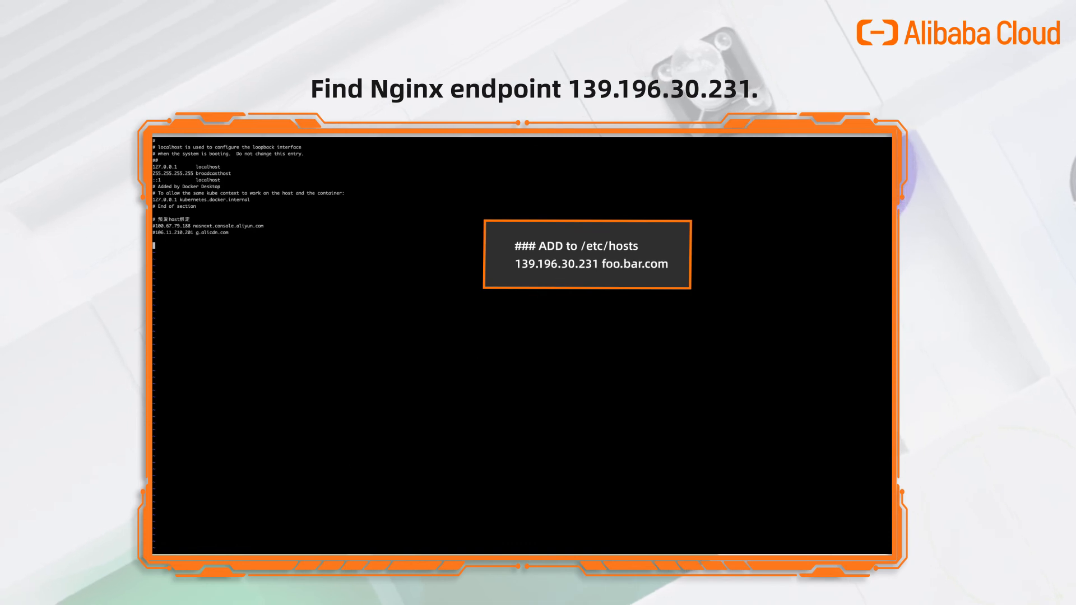
type("139.196.30.231")
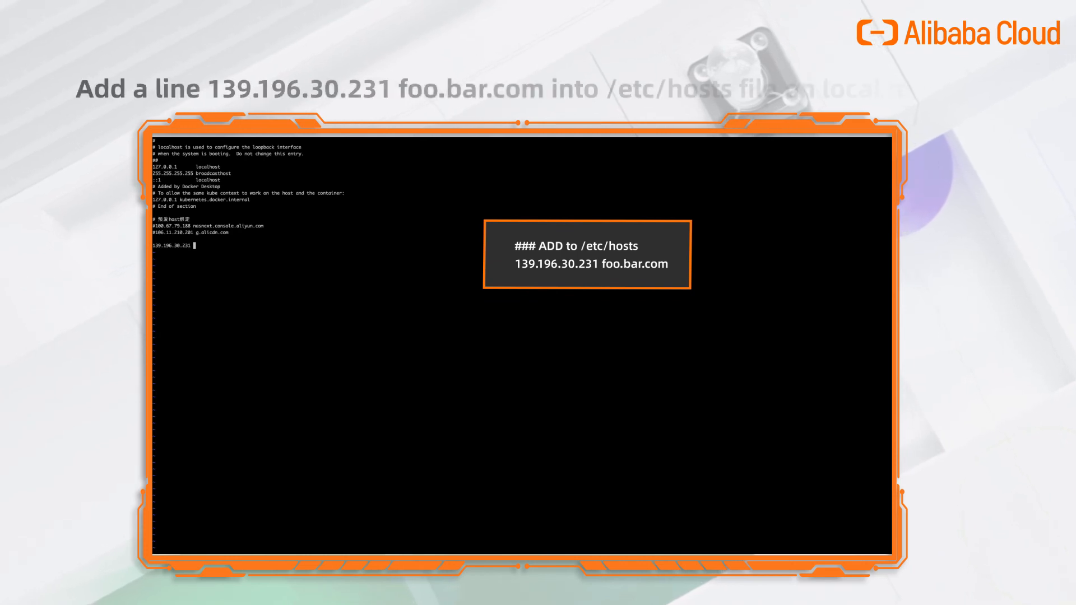
type("foo.bar.com")
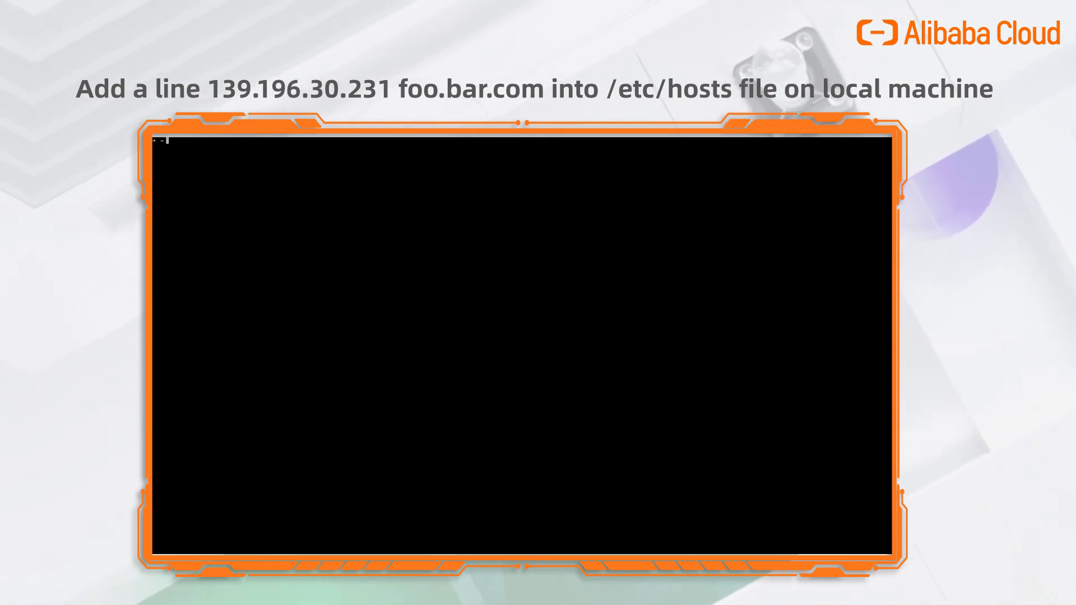
type("vim /etc/hosts")
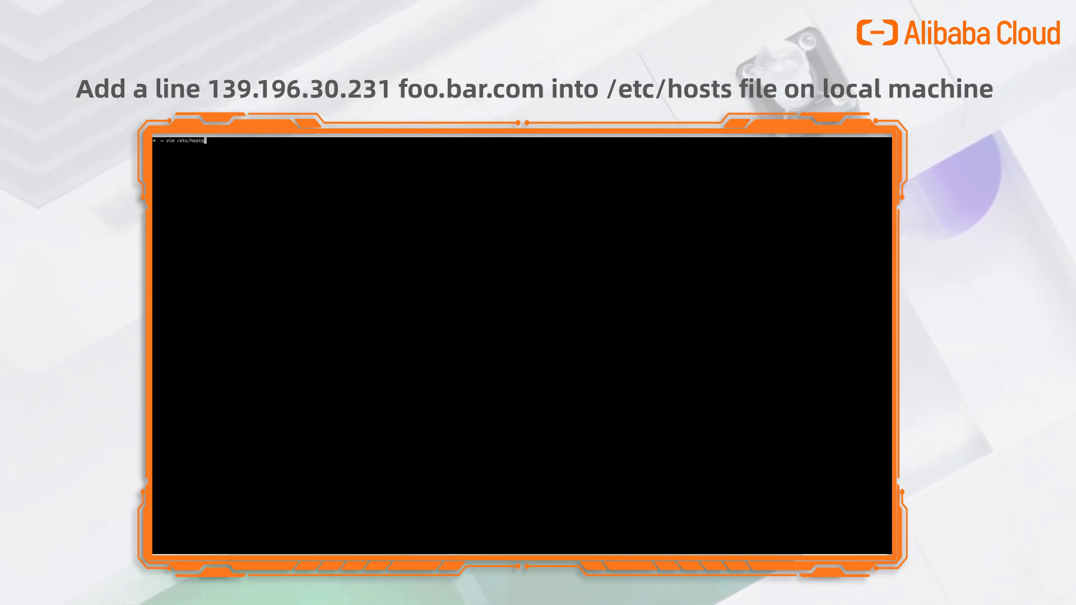
key("ctrl+a")
type("s")
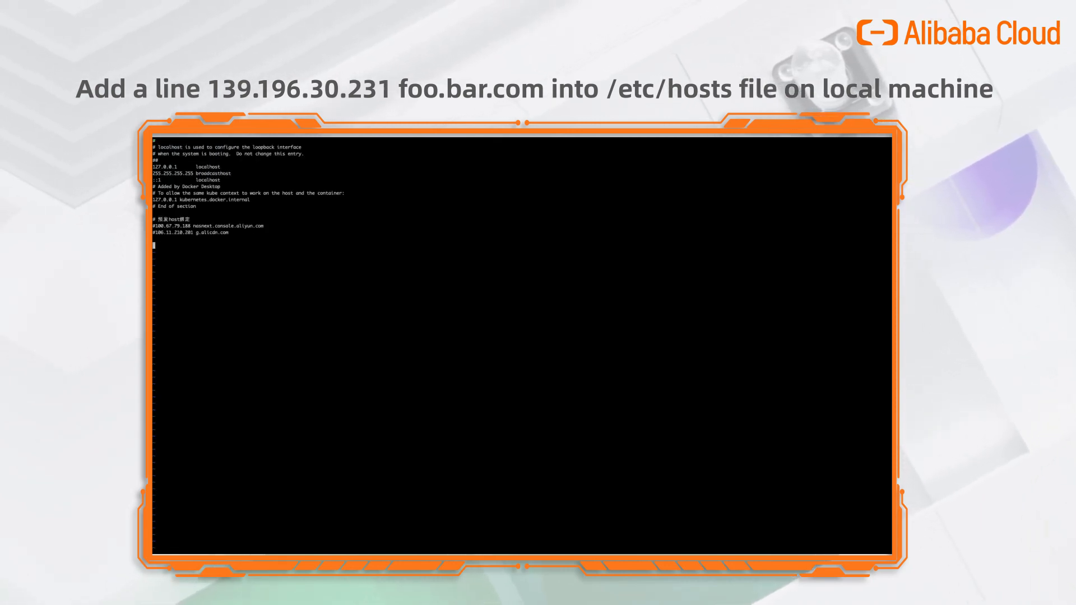
type("139.196.30.231 foo.bar.com")
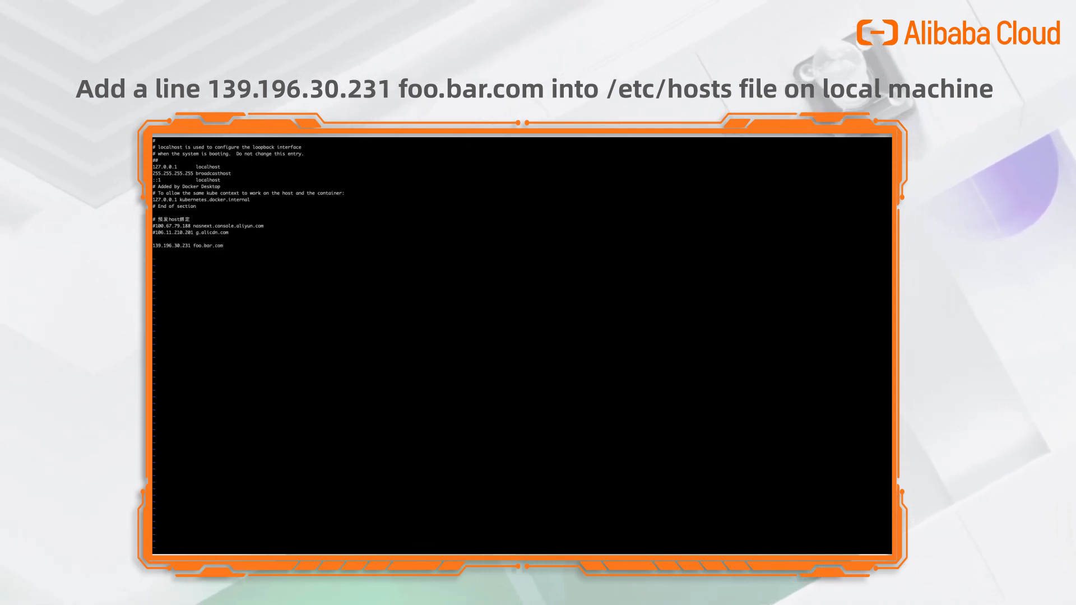
key("Escape")
type(":wq")
key("Return")
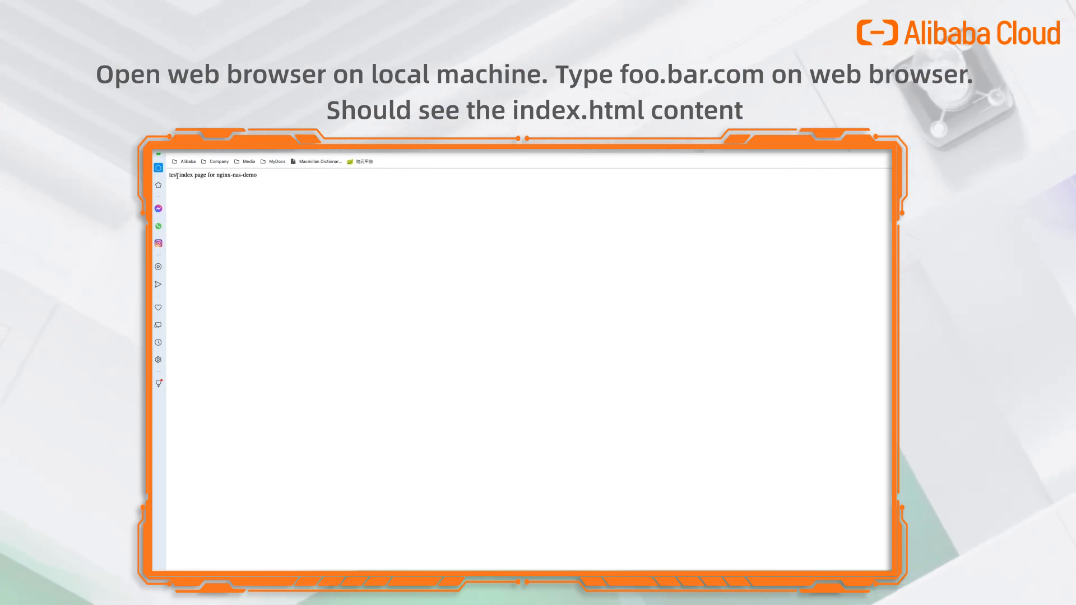
Select the word 'nginx' in the text of the page served at foo.bar.com.
double_click(224, 175)
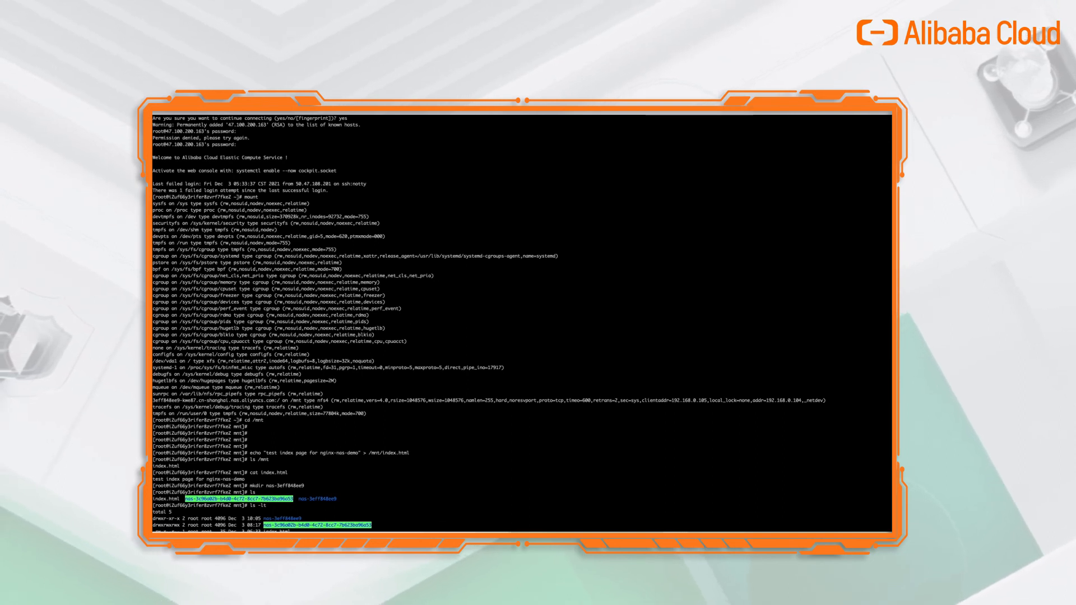
Move index.html into nas-3c96a02b-b4d0-4c72-8cc7-7b623ba96a53/, then run mkdir nas-3eff848ee9/.
type("mv index.html nas-3c96a02b-b4d0-4c72-8cc7-7b623ba96a53/")
key("Return")
type("mkdir nas-3eff848ee9/")
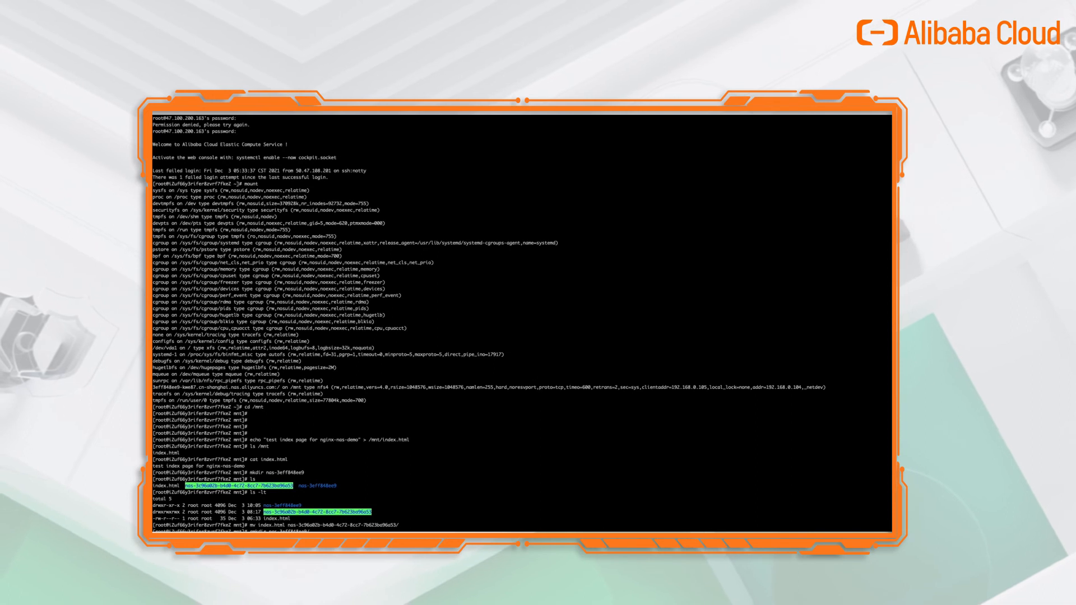
key("Return")
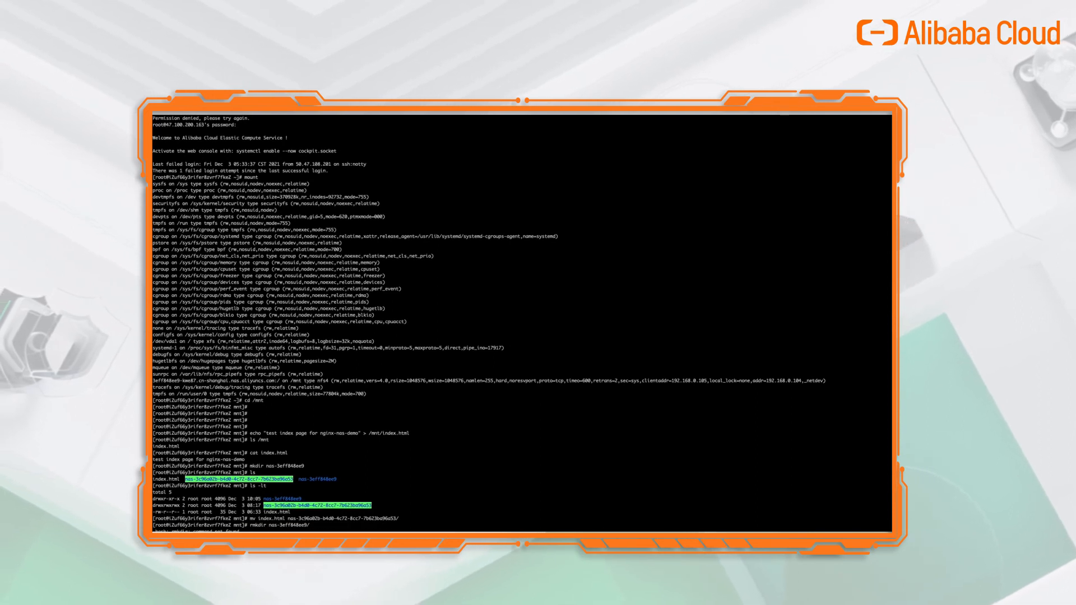